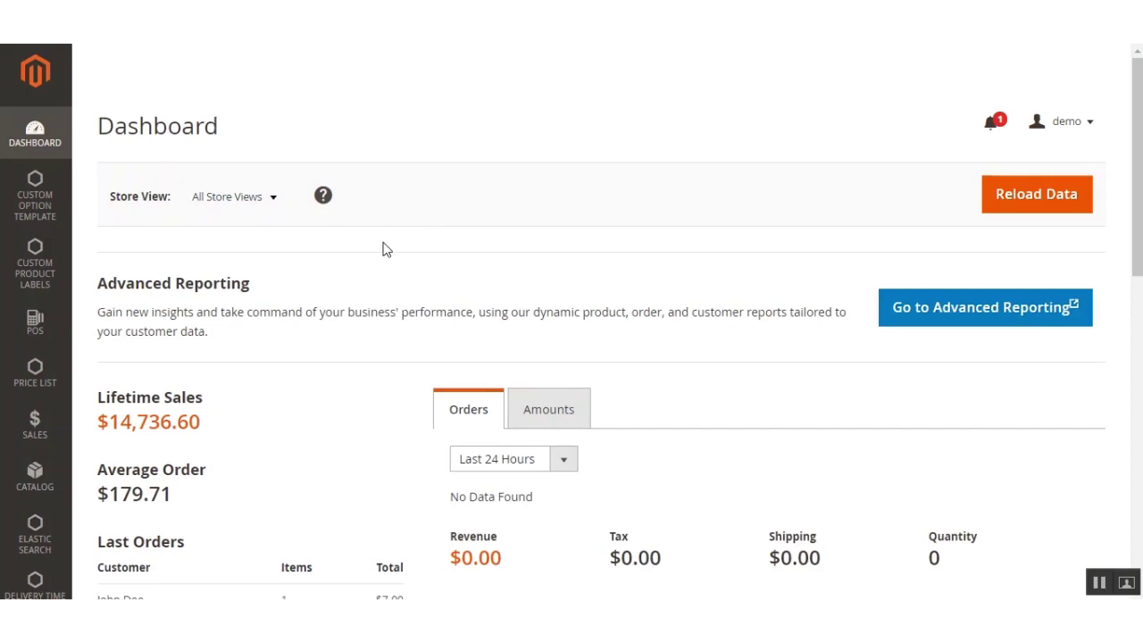
{"action": "mouse_move", "coordinate": [1137, 170]}
{"action": "left_mouse_down"}
{"action": "mouse_move", "coordinate": [1137, 500]}
{"action": "mouse_move", "coordinate": [1137, 170]}
{"action": "left_mouse_up"}
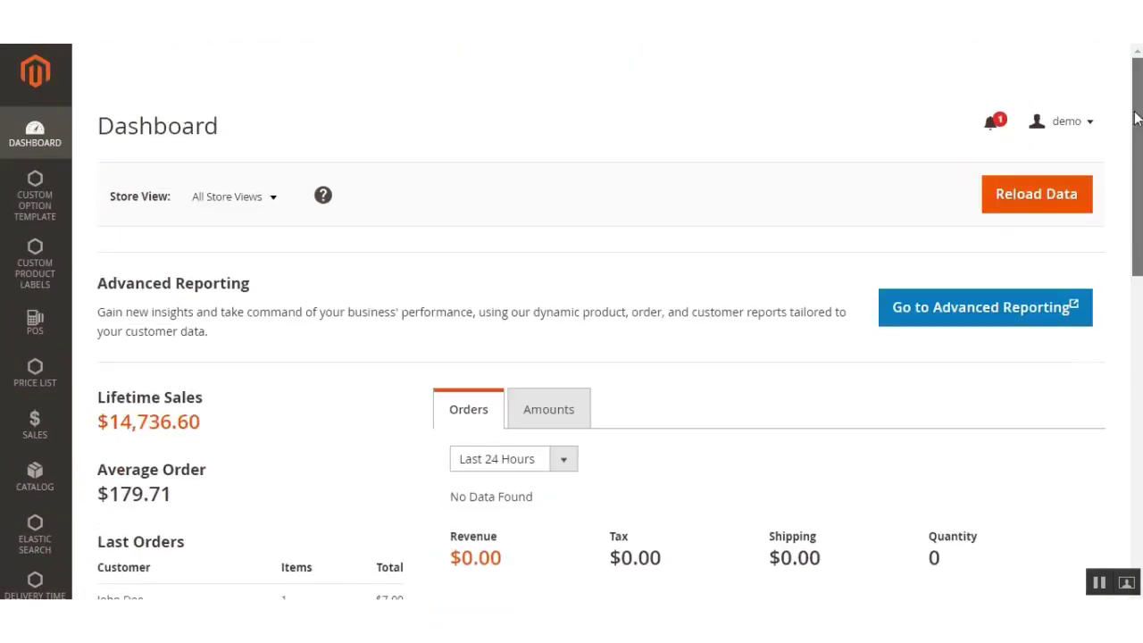
{"action": "scroll", "coordinate": [334, 437], "scroll_direction": "down", "scroll_amount": 2}
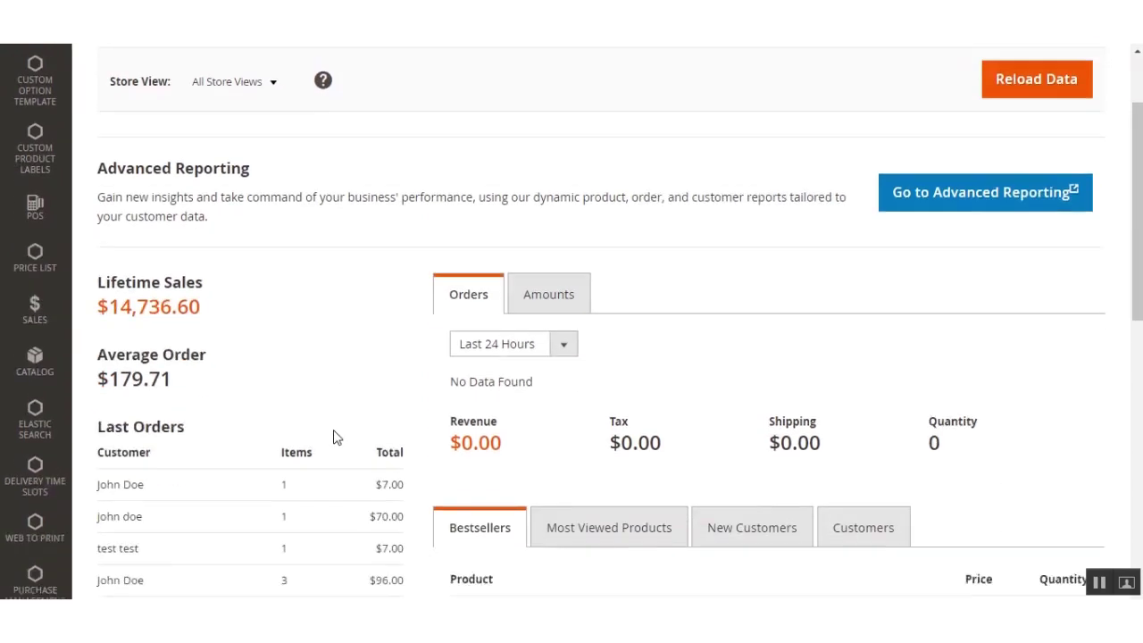
{"action": "left_click", "coordinate": [38, 478]}
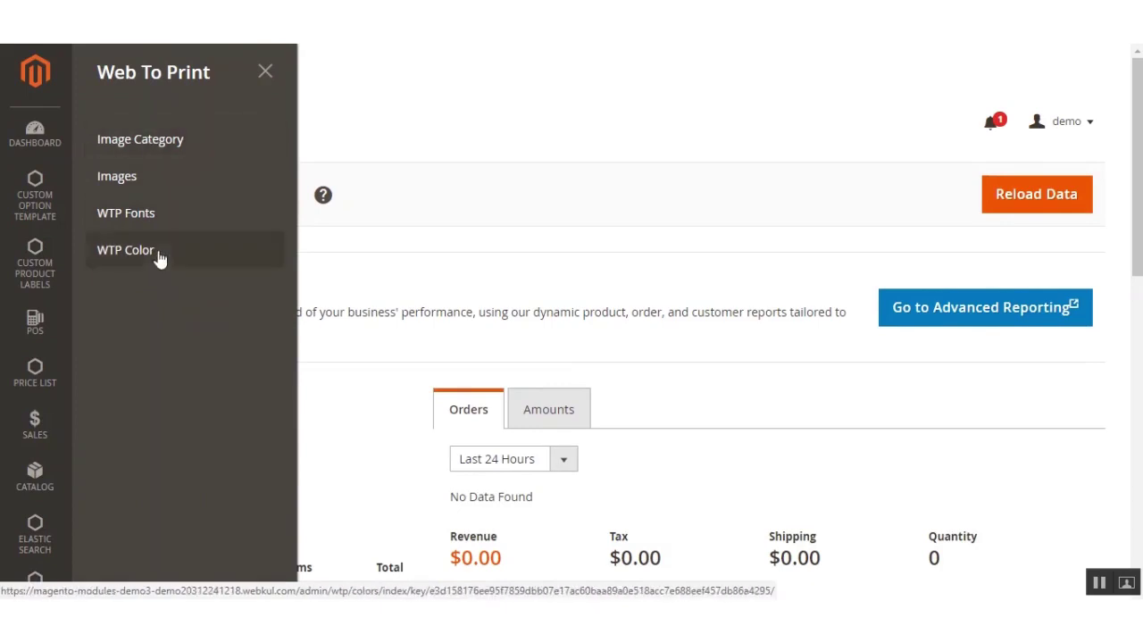
{"action": "scroll", "coordinate": [140, 390], "scroll_direction": "down", "scroll_amount": 2}
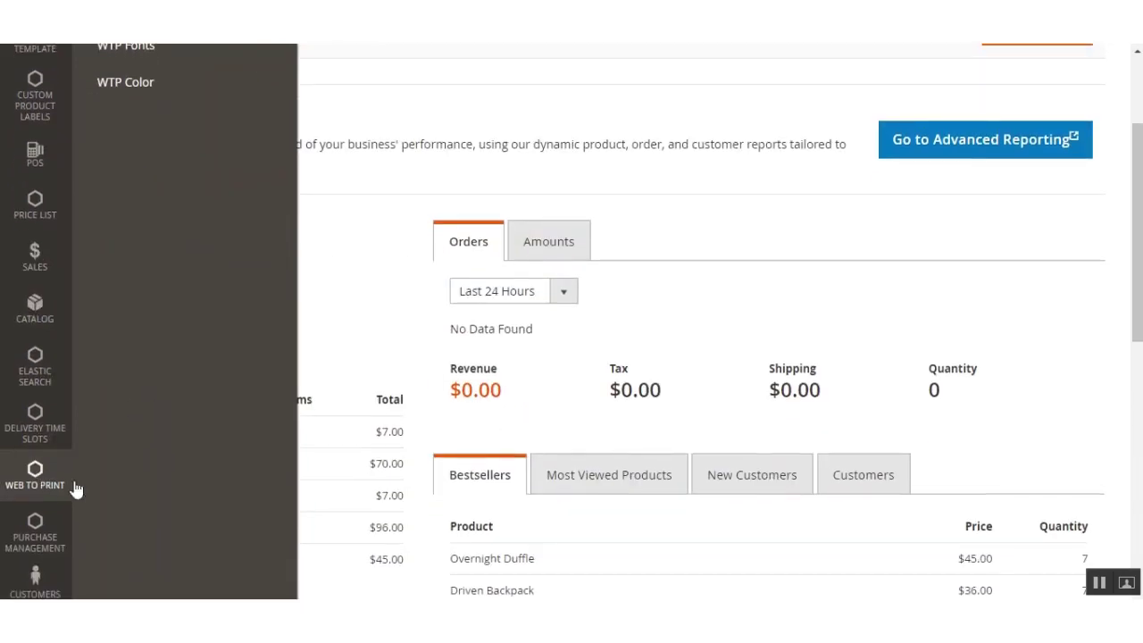
{"action": "scroll", "coordinate": [331, 312], "scroll_direction": "up", "scroll_amount": 2}
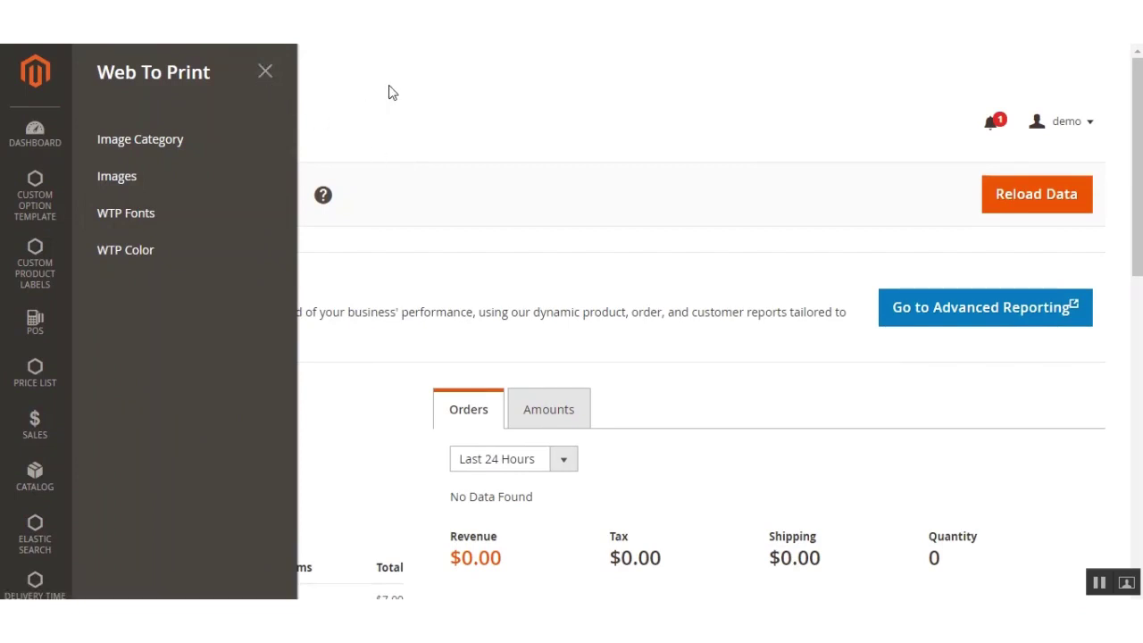
{"action": "left_click", "coordinate": [265, 72]}
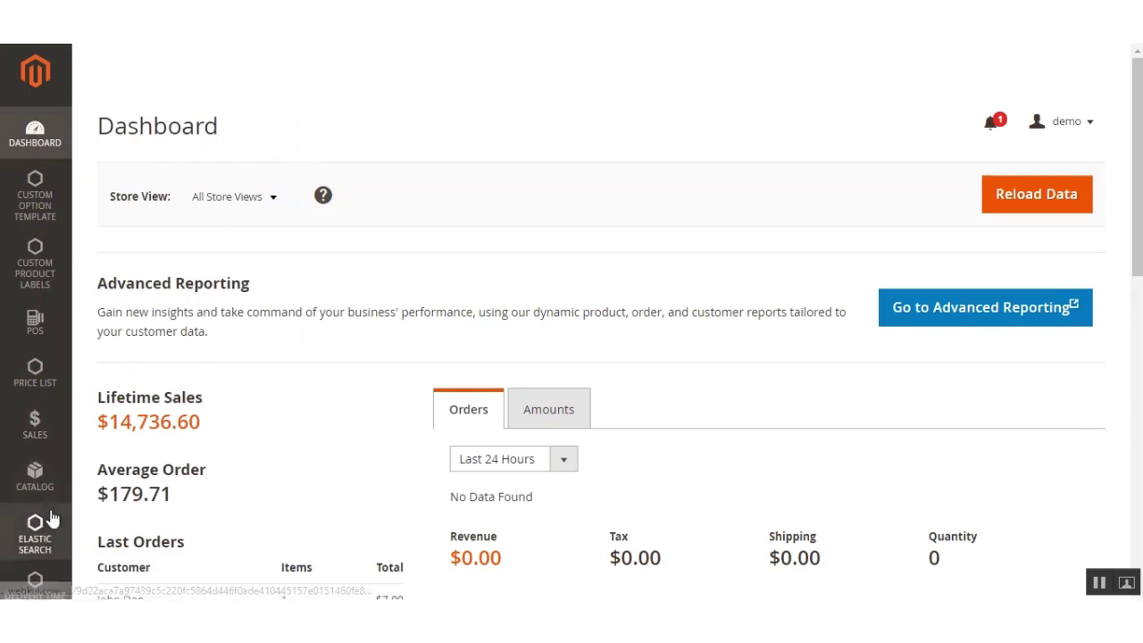
Step: Start a new Web To Print product from the catalog's product list
{"action": "left_click", "coordinate": [40, 473]}
{"action": "left_click", "coordinate": [148, 141]}
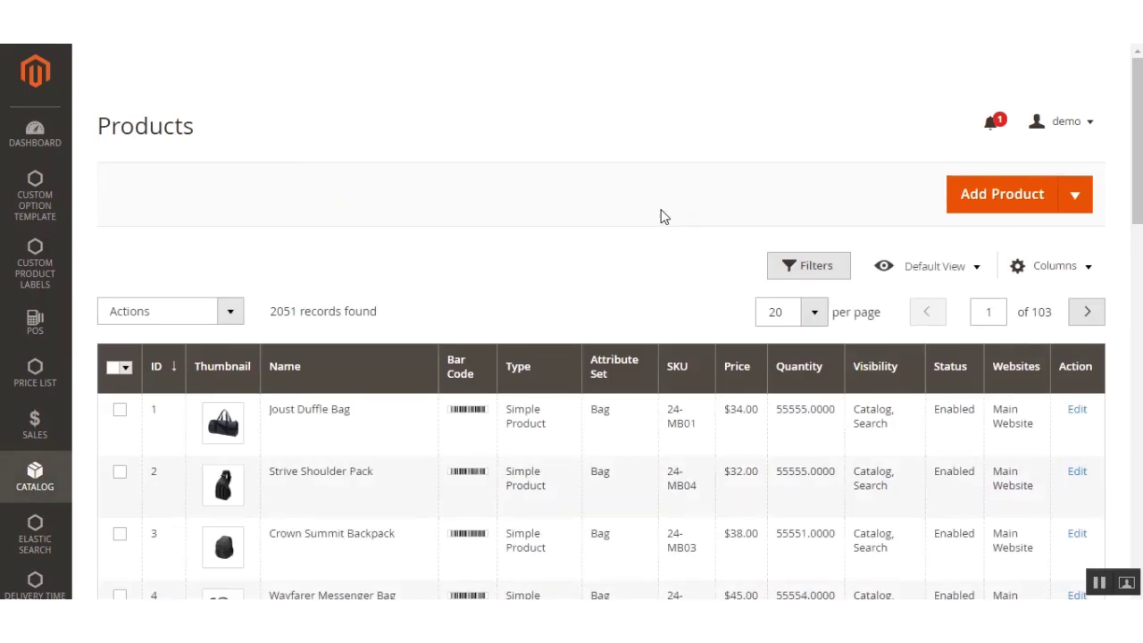
{"action": "left_click", "coordinate": [1076, 204]}
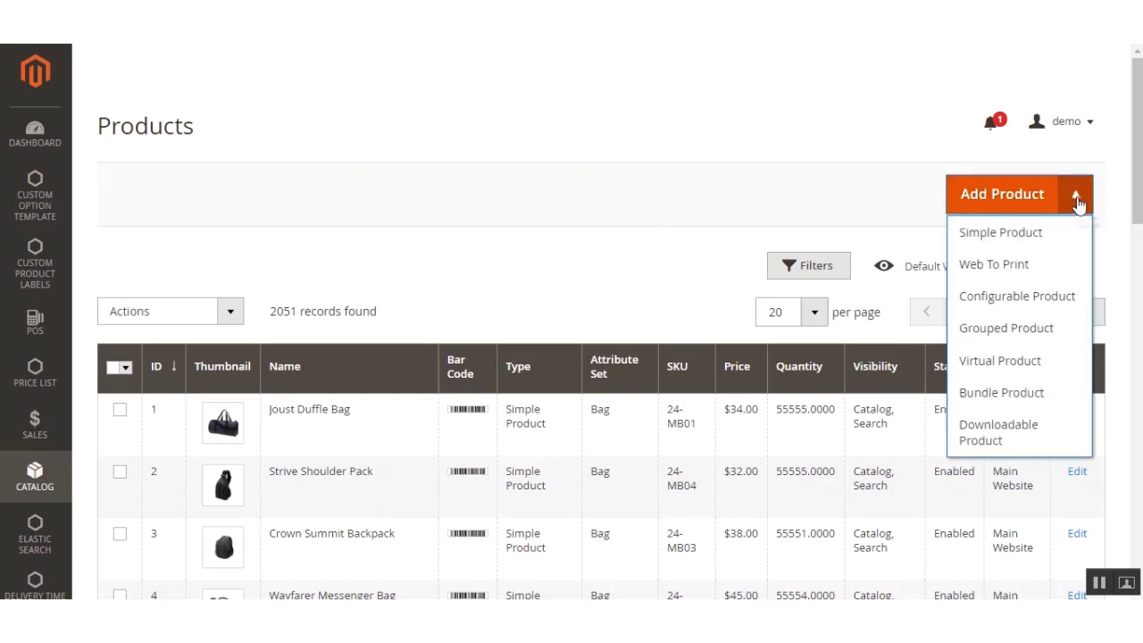
{"action": "left_click", "coordinate": [1015, 272]}
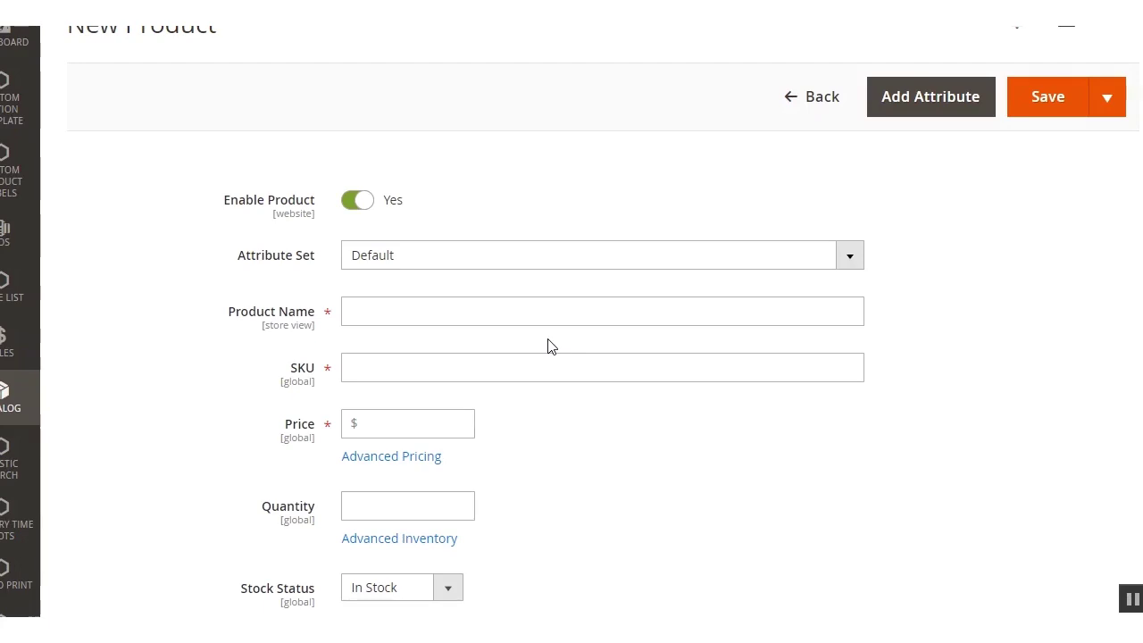
Step: Enter Round Collar Shirt as the new product's name
{"action": "left_click", "coordinate": [401, 306]}
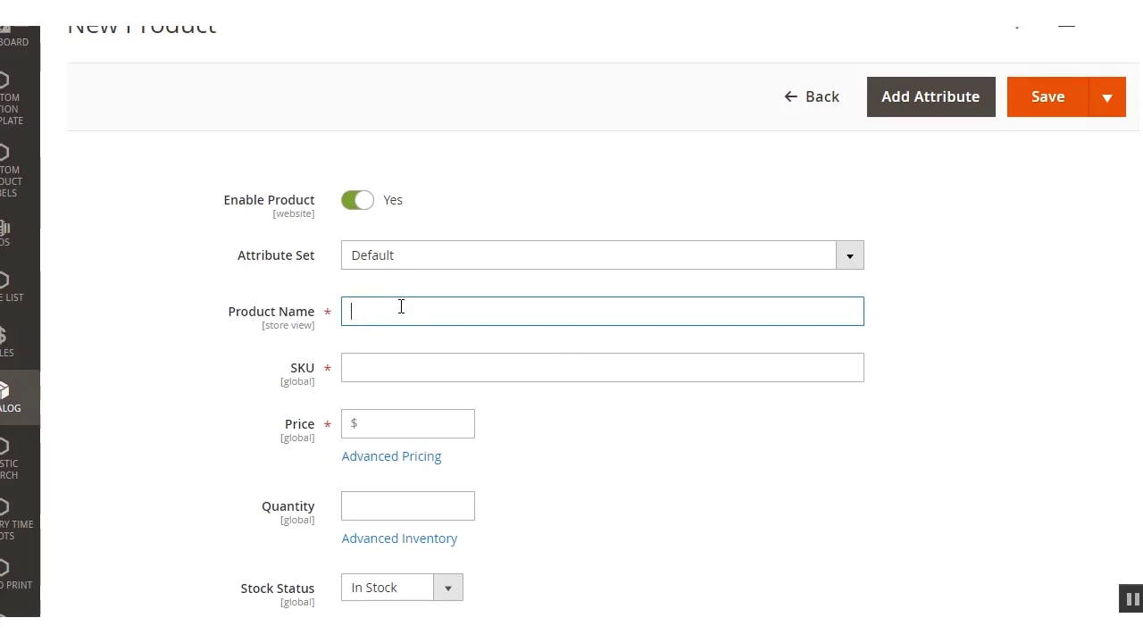
{"action": "type", "text": "Roun"}
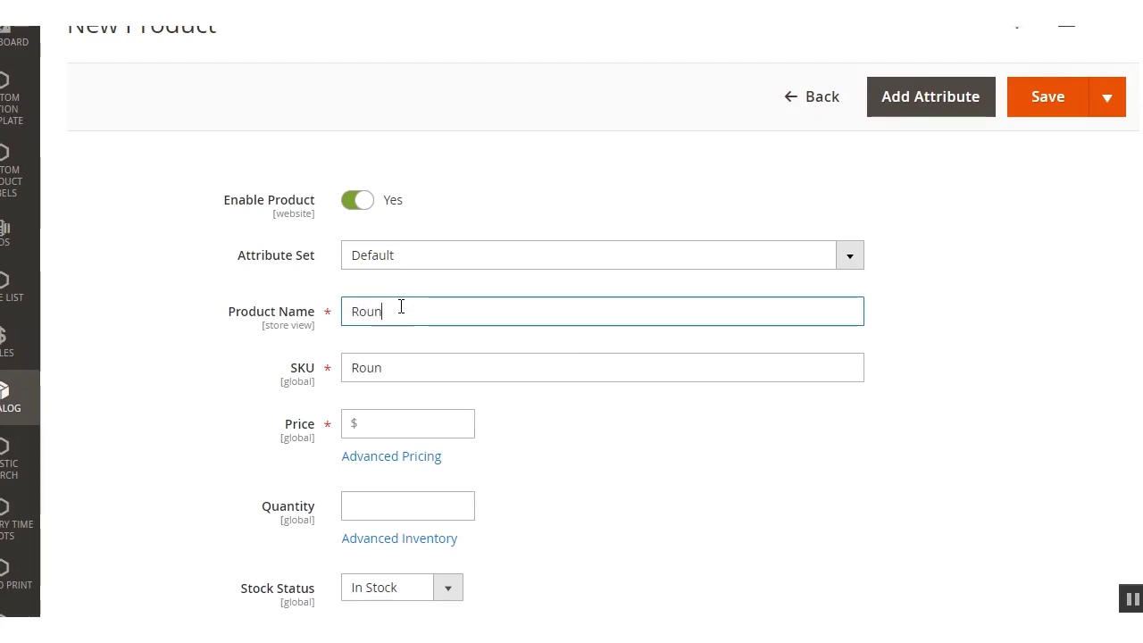
{"action": "type", "text": "d Collar Shirt"}
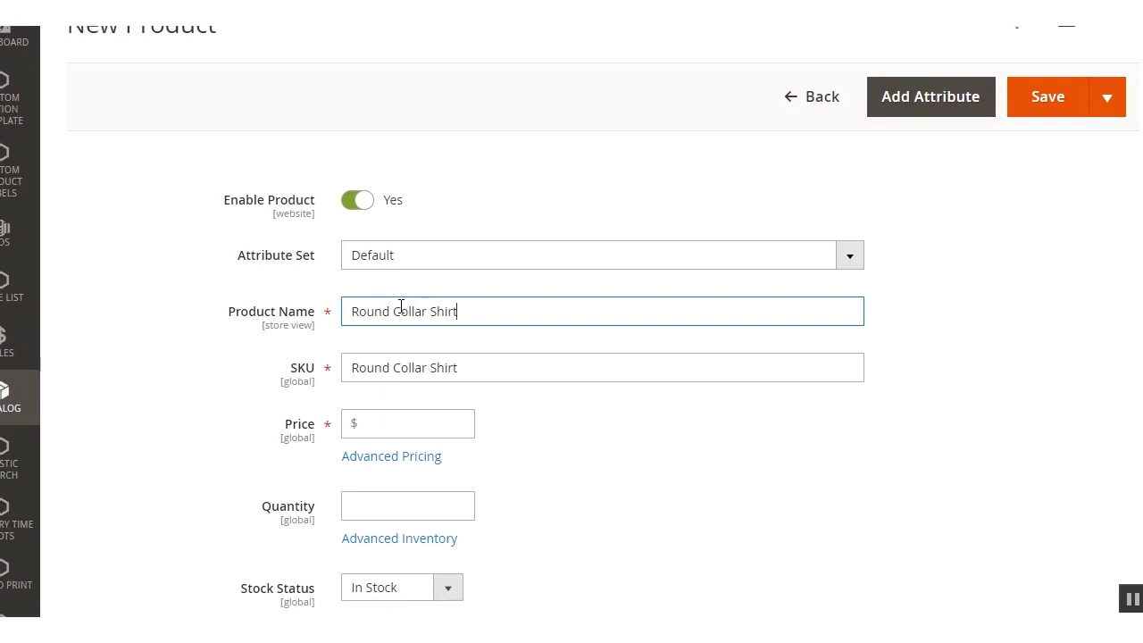
{"action": "key", "text": "ctrl+a"}
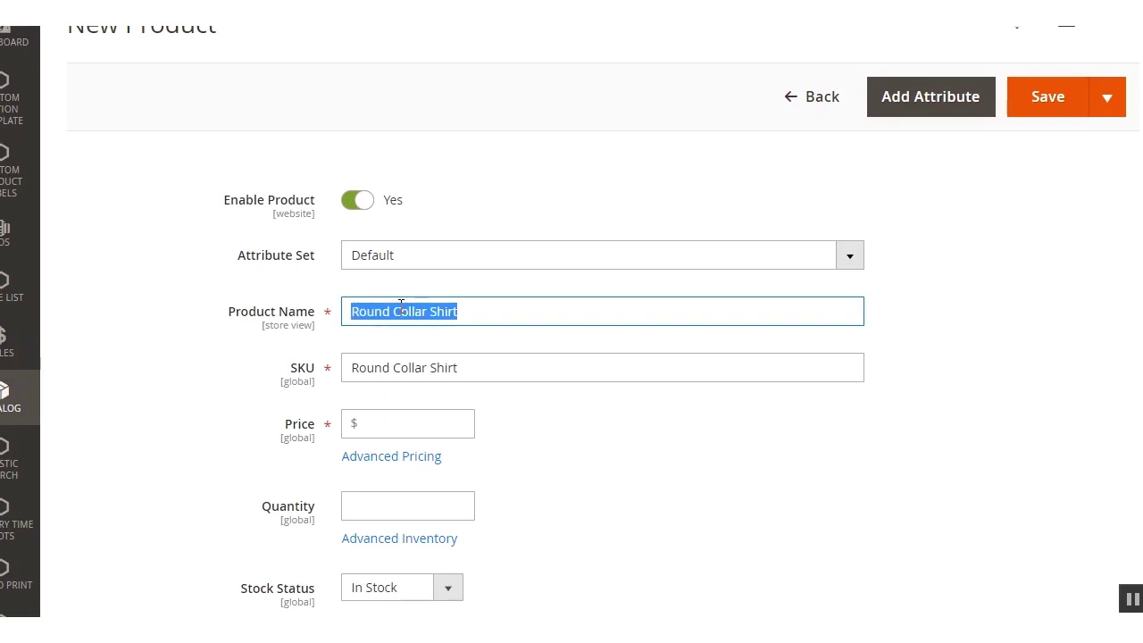
Step: Set the product's price to $2000 and its quantity to 20
{"action": "left_click", "coordinate": [420, 416]}
{"action": "left_click", "coordinate": [435, 418]}
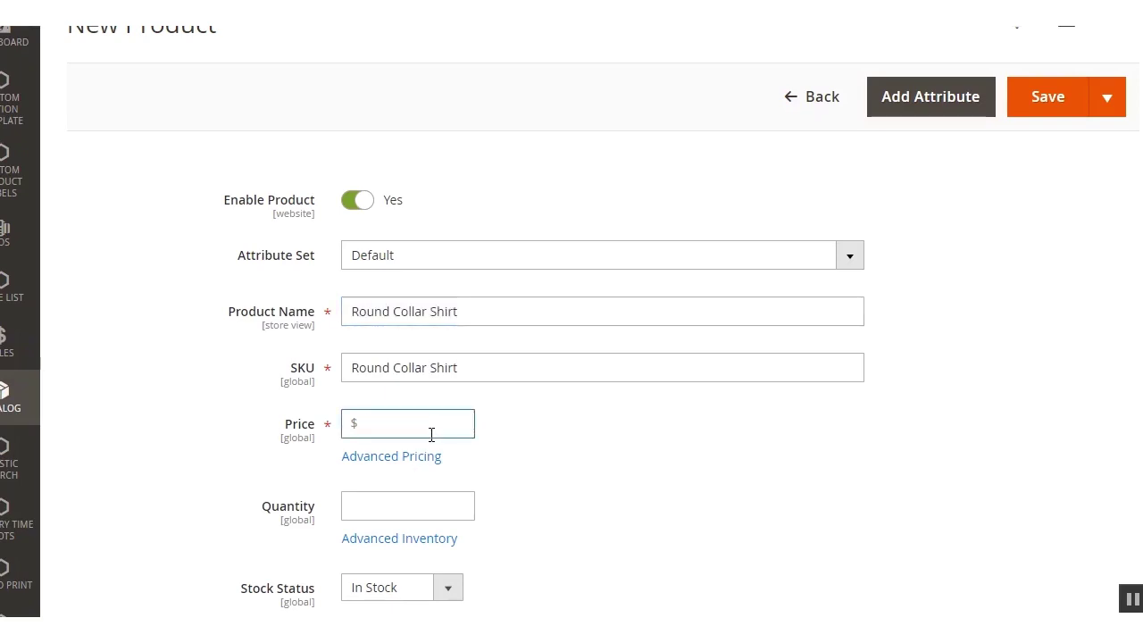
{"action": "type", "text": "2000"}
{"action": "scroll", "coordinate": [439, 485], "scroll_direction": "down", "scroll_amount": 2}
{"action": "left_click", "coordinate": [382, 322]}
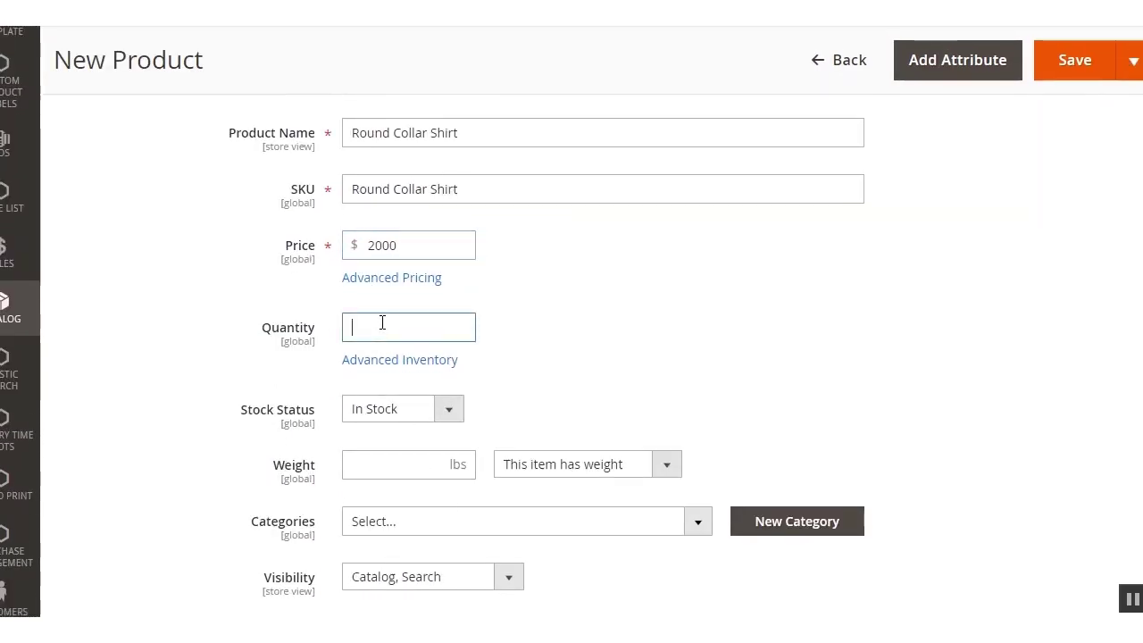
{"action": "type", "text": "20"}
Step: Assign the product to the Print category and save it
{"action": "scroll", "coordinate": [438, 487], "scroll_direction": "down", "scroll_amount": 2}
{"action": "left_click", "coordinate": [456, 344]}
{"action": "scroll", "coordinate": [490, 543], "scroll_direction": "down", "scroll_amount": 3}
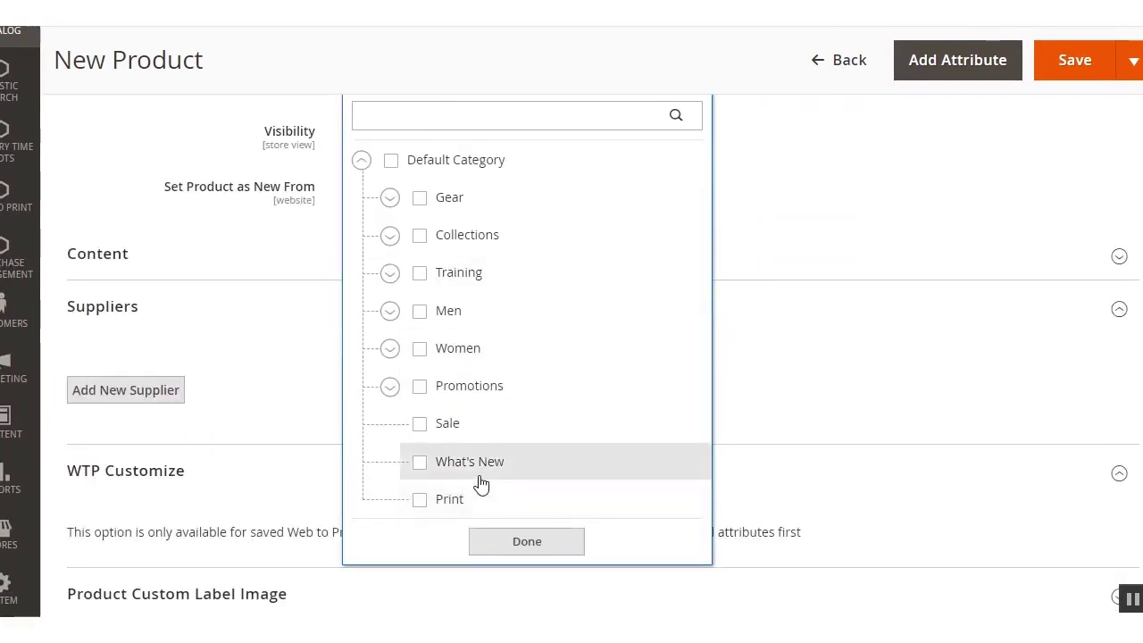
{"action": "left_click", "coordinate": [419, 500]}
{"action": "left_click", "coordinate": [536, 547]}
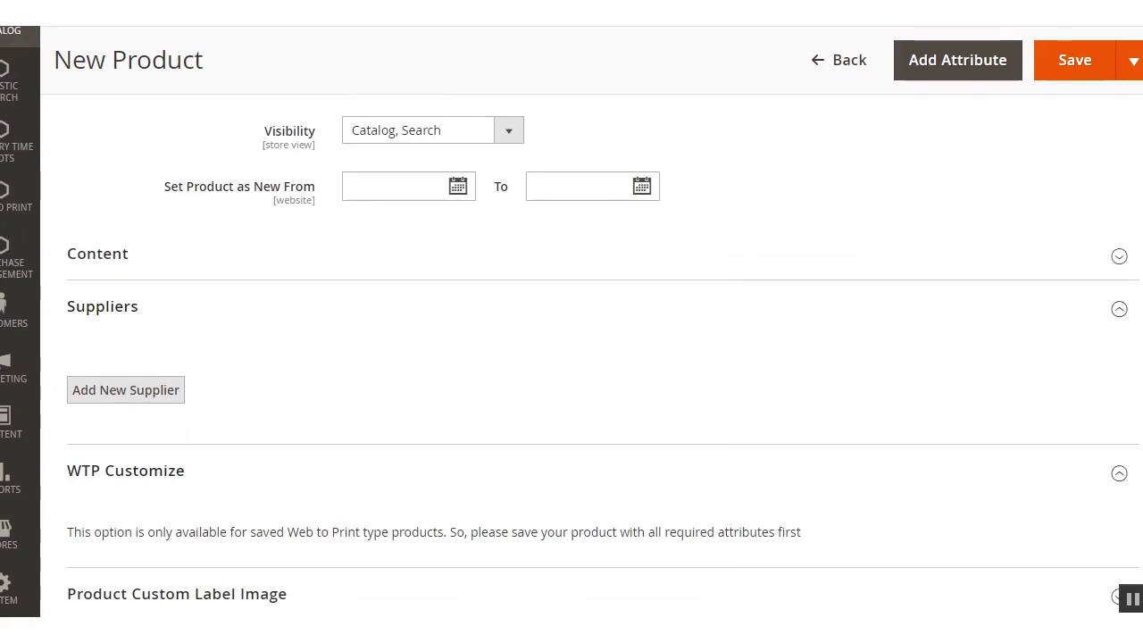
{"action": "scroll", "coordinate": [939, 354], "scroll_direction": "up", "scroll_amount": 3}
{"action": "scroll", "coordinate": [940, 354], "scroll_direction": "up", "scroll_amount": 5}
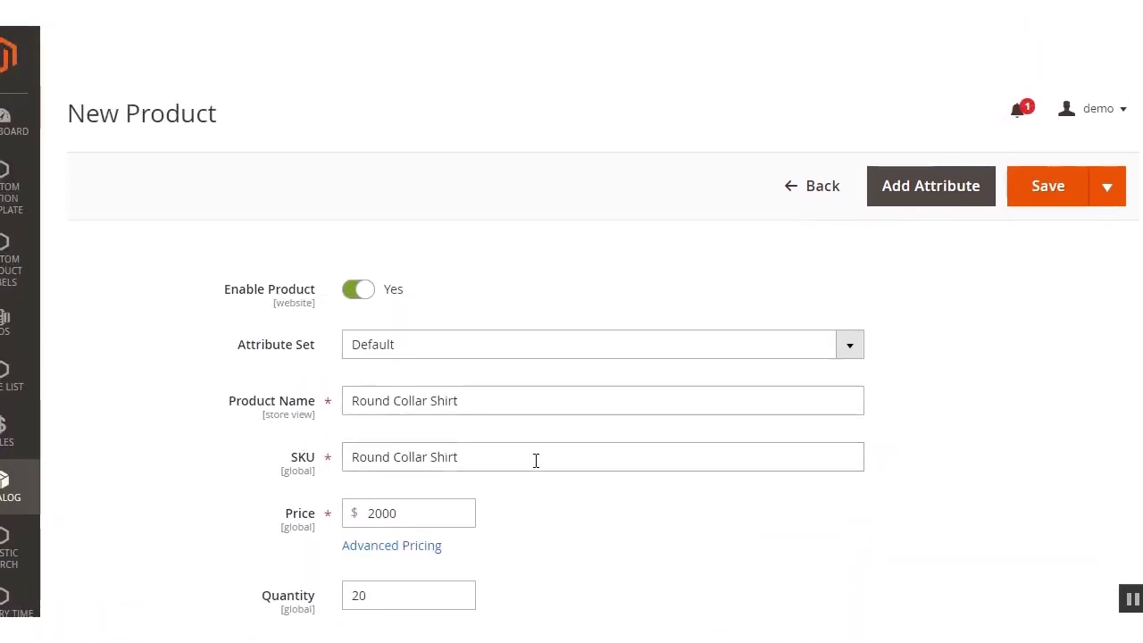
{"action": "left_click", "coordinate": [1059, 194]}
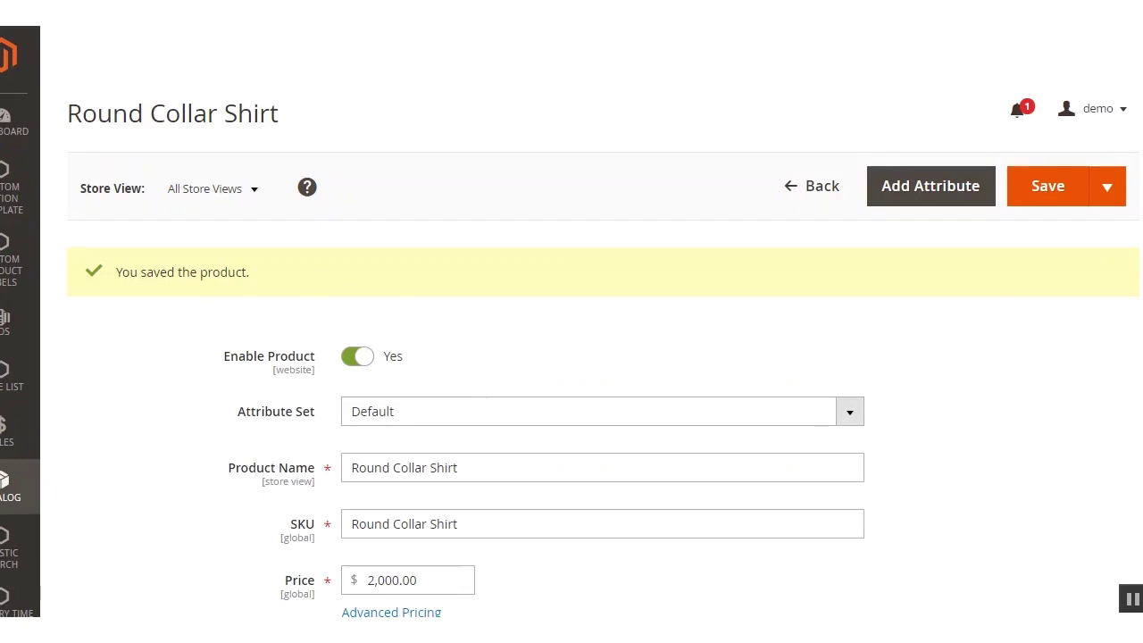
Step: Begin creating a WTP template for the saved product and bring up the form for adding a template
{"action": "scroll", "coordinate": [572, 357], "scroll_direction": "down", "scroll_amount": 2}
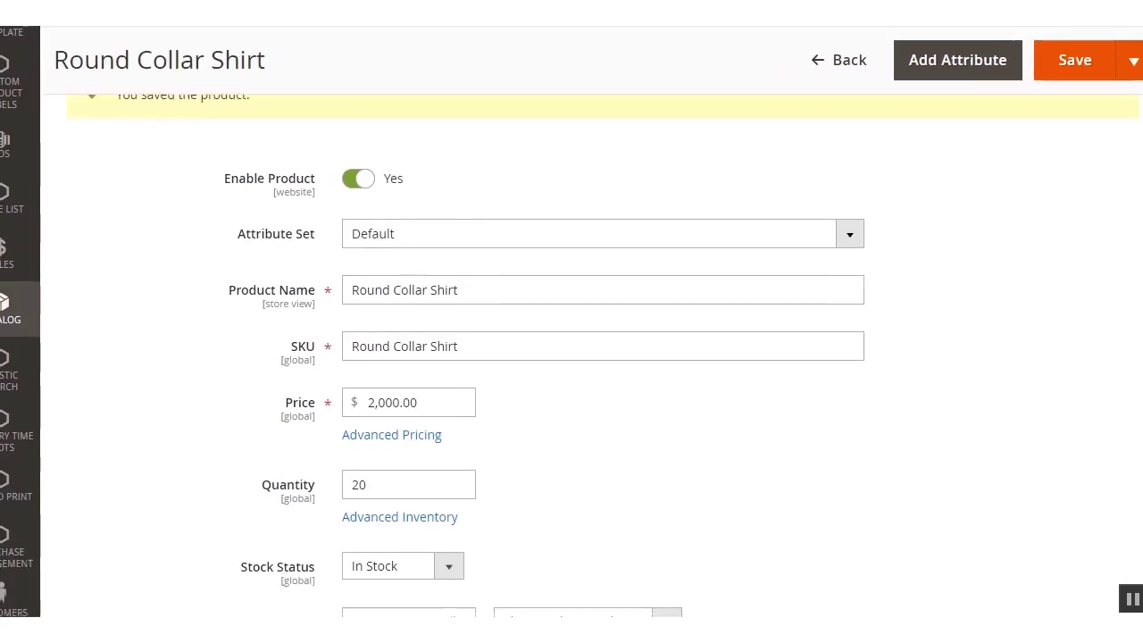
{"action": "scroll", "coordinate": [571, 357], "scroll_direction": "down", "scroll_amount": 1}
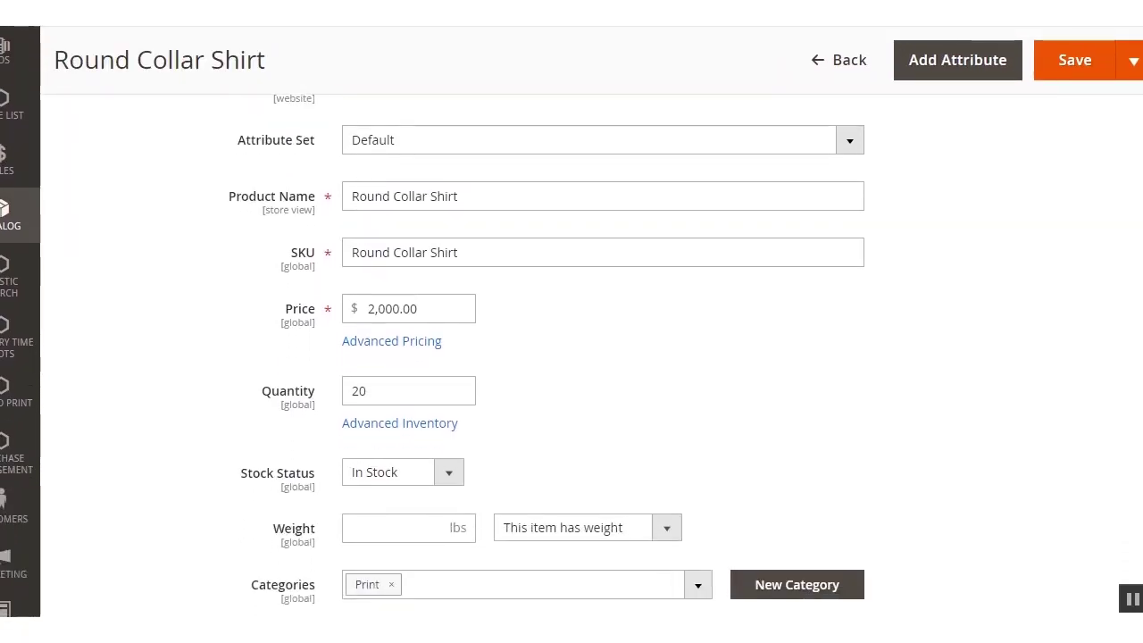
{"action": "scroll", "coordinate": [571, 357], "scroll_direction": "down", "scroll_amount": 4}
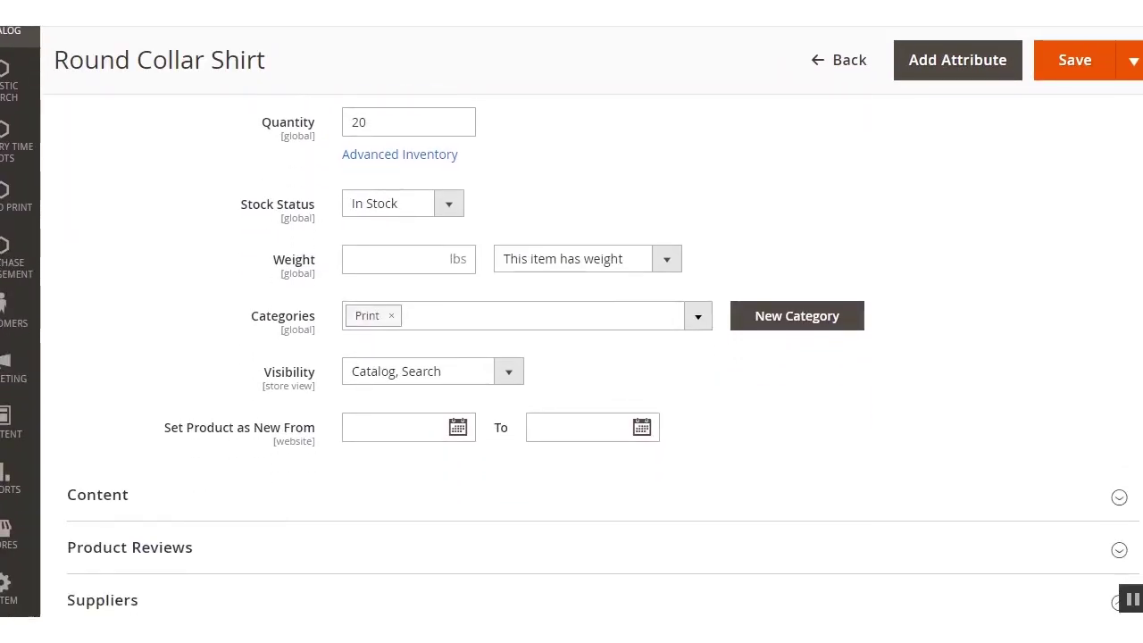
{"action": "scroll", "coordinate": [494, 398], "scroll_direction": "down", "scroll_amount": 4}
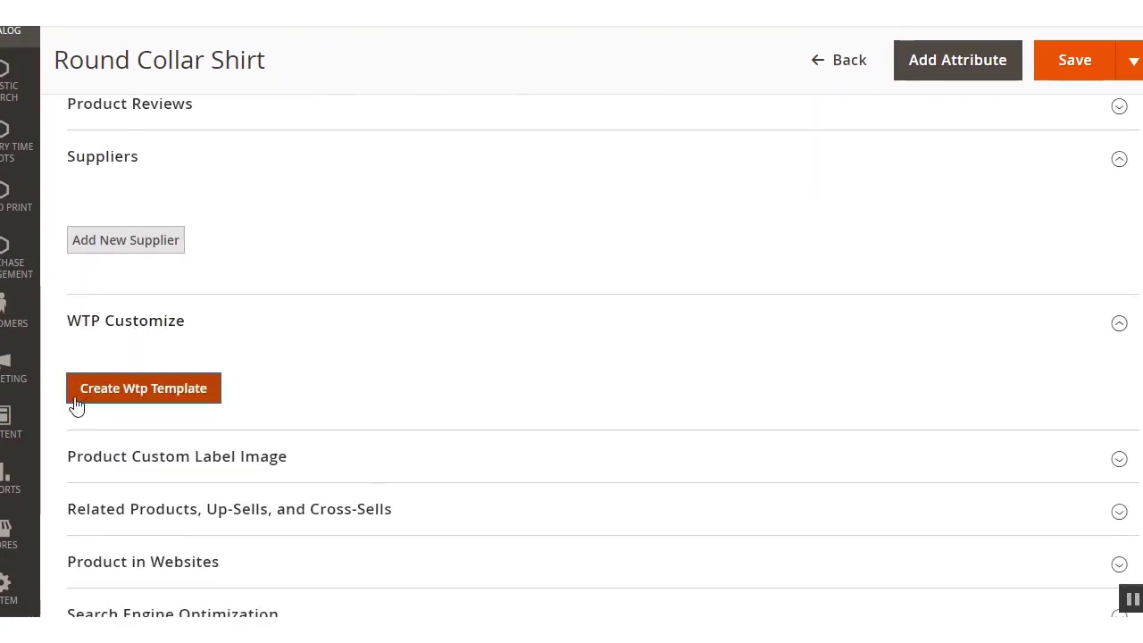
{"action": "left_click", "coordinate": [194, 399]}
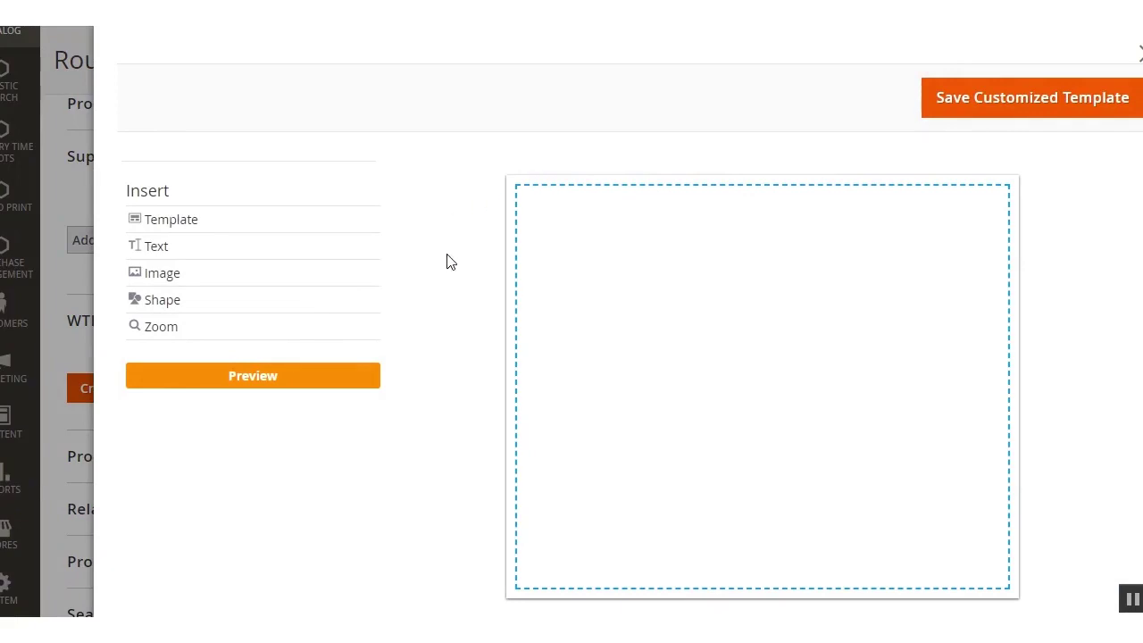
{"action": "left_click", "coordinate": [170, 225]}
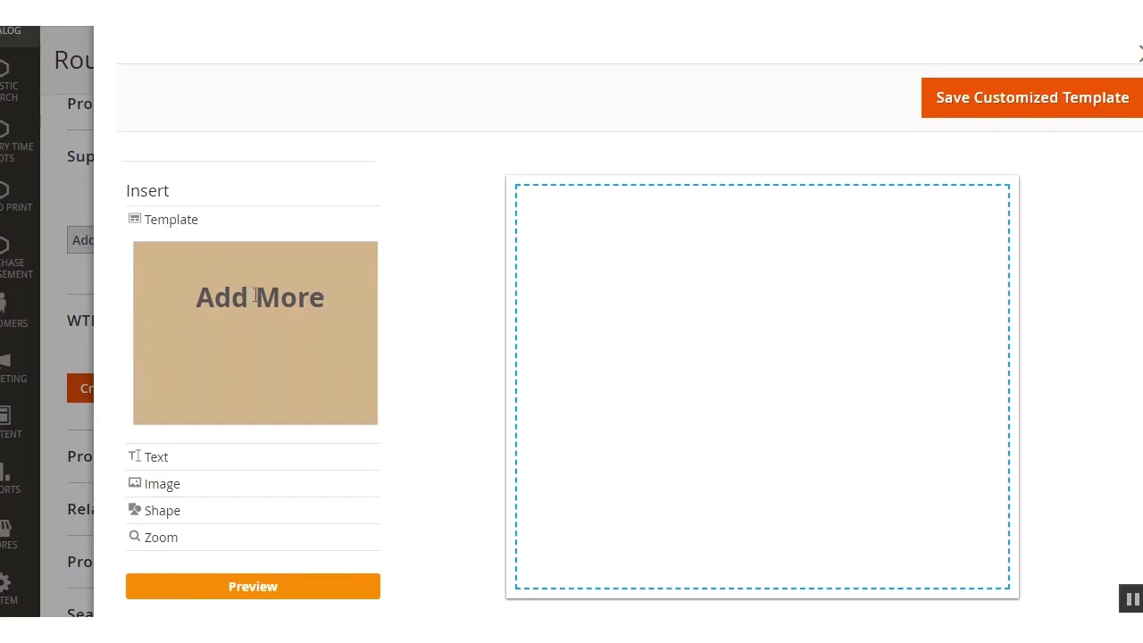
{"action": "left_click", "coordinate": [256, 296]}
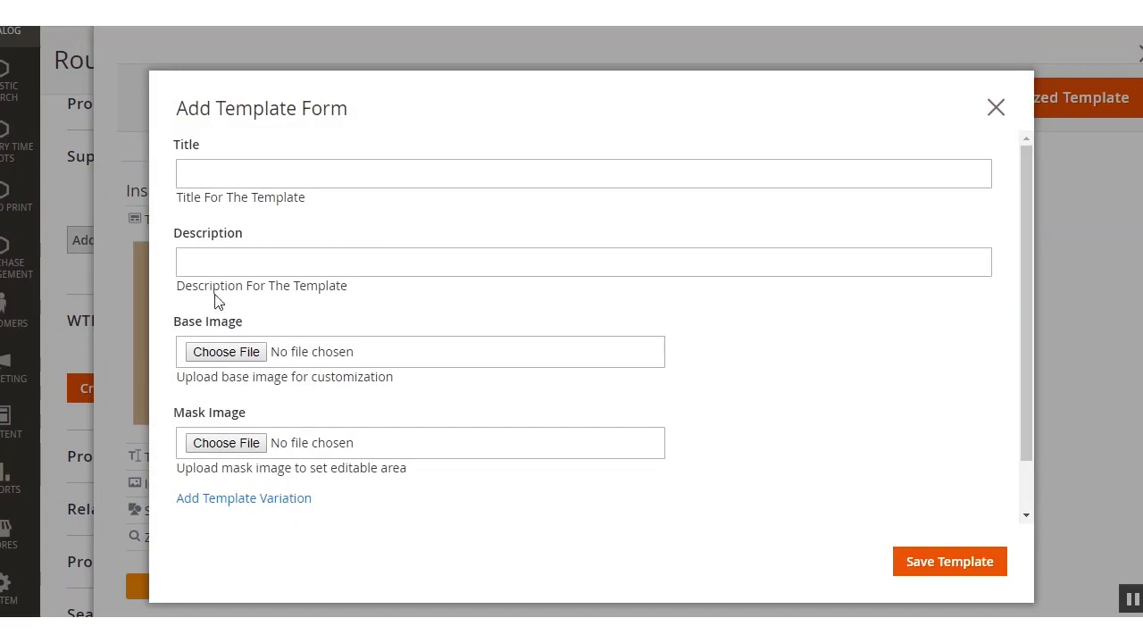
Step: Enter Front Side as both the title and the description of the template
{"action": "left_click", "coordinate": [217, 176]}
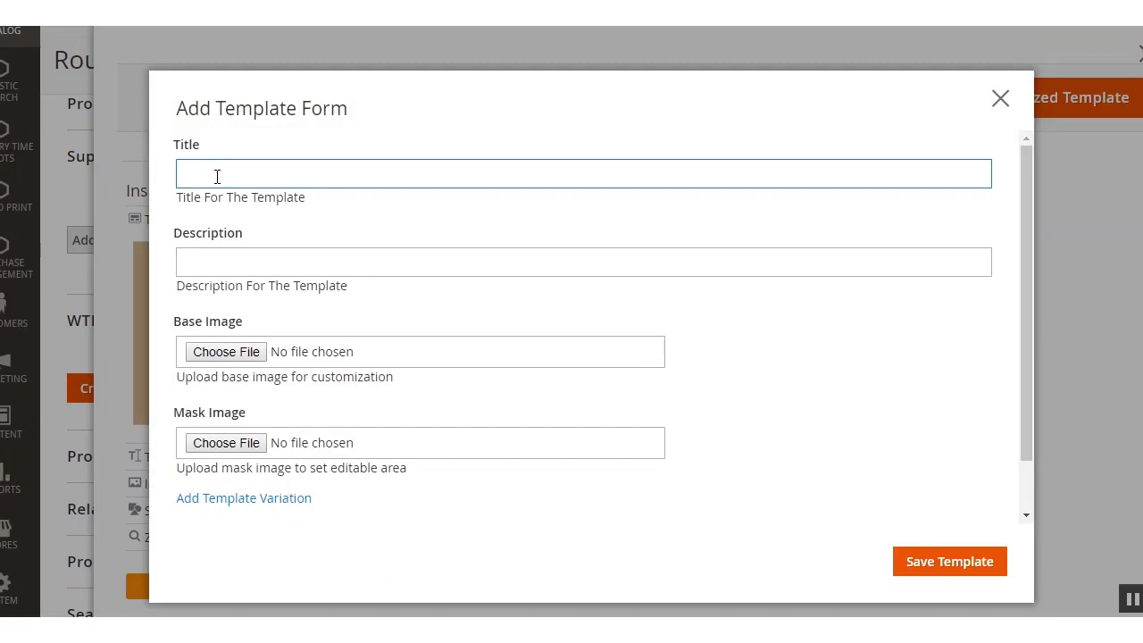
{"action": "type", "text": "Front Side"}
{"action": "triple_click", "coordinate": [217, 176]}
{"action": "key", "text": "ctrl+c"}
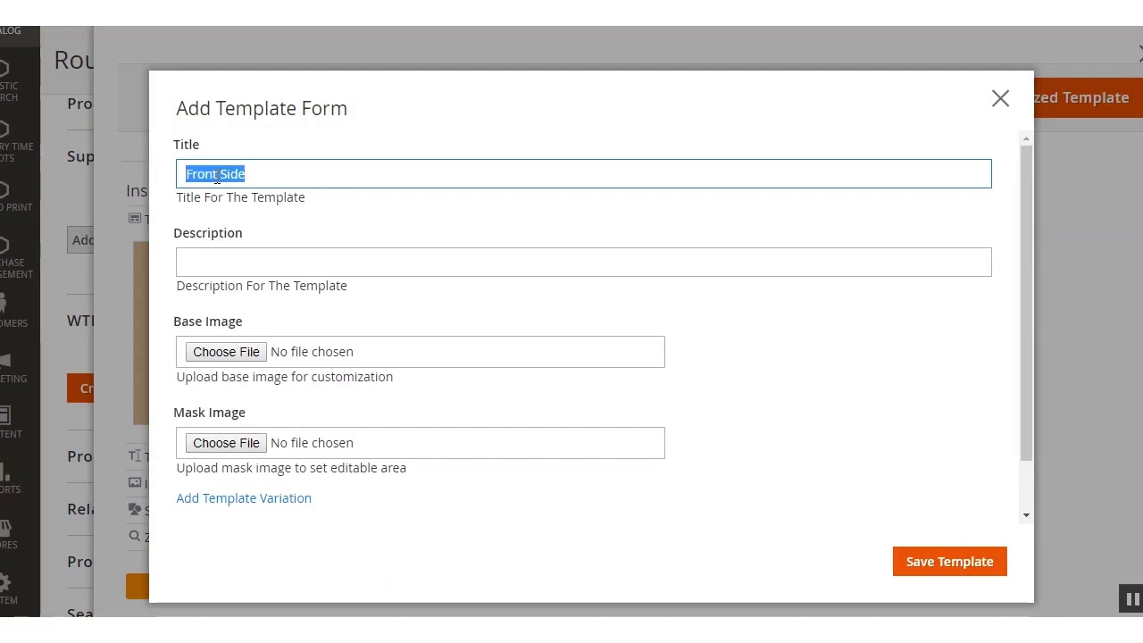
{"action": "left_click", "coordinate": [417, 272]}
{"action": "key", "text": "ctrl+v"}
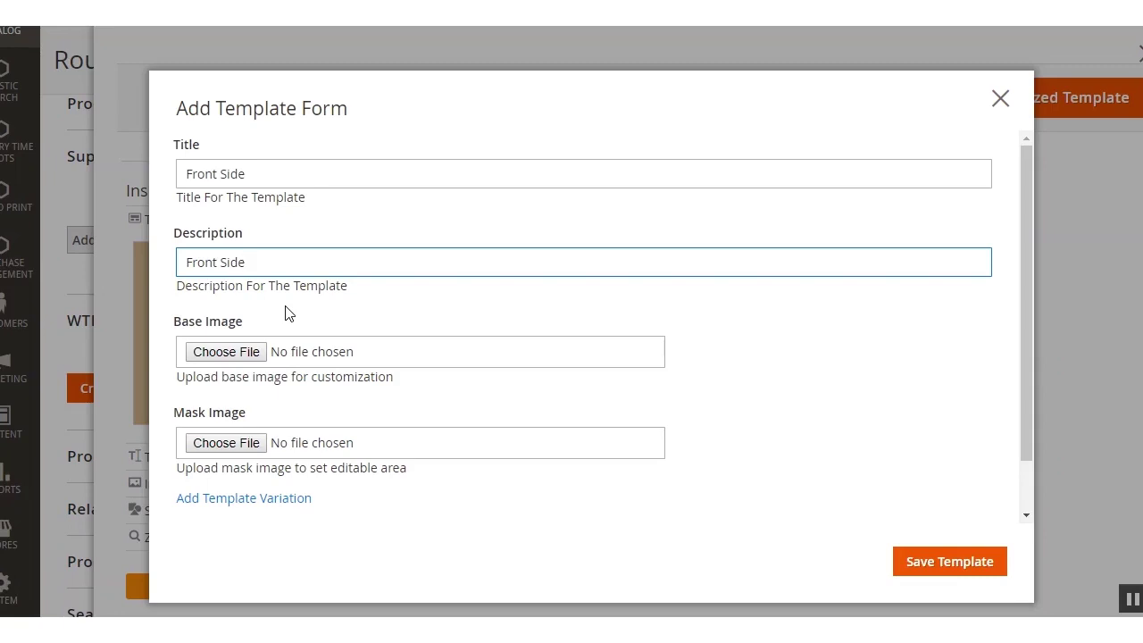
Step: Choose mask-image.png as the template's base image and mask-image-2.png as its mask image
{"action": "left_click", "coordinate": [234, 355]}
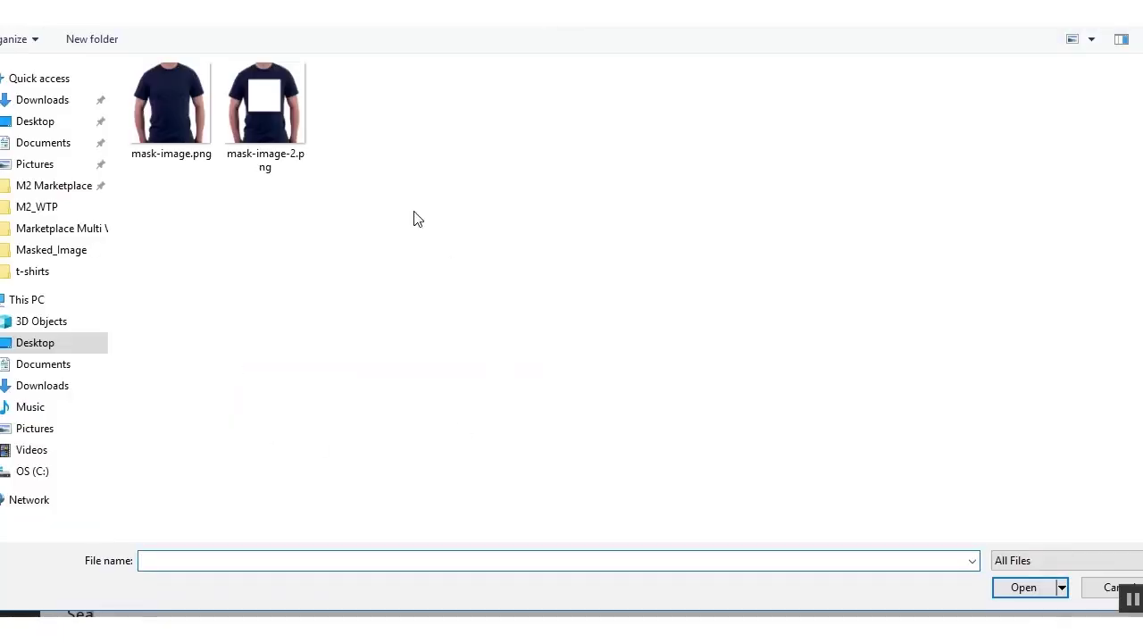
{"action": "double_click", "coordinate": [153, 103]}
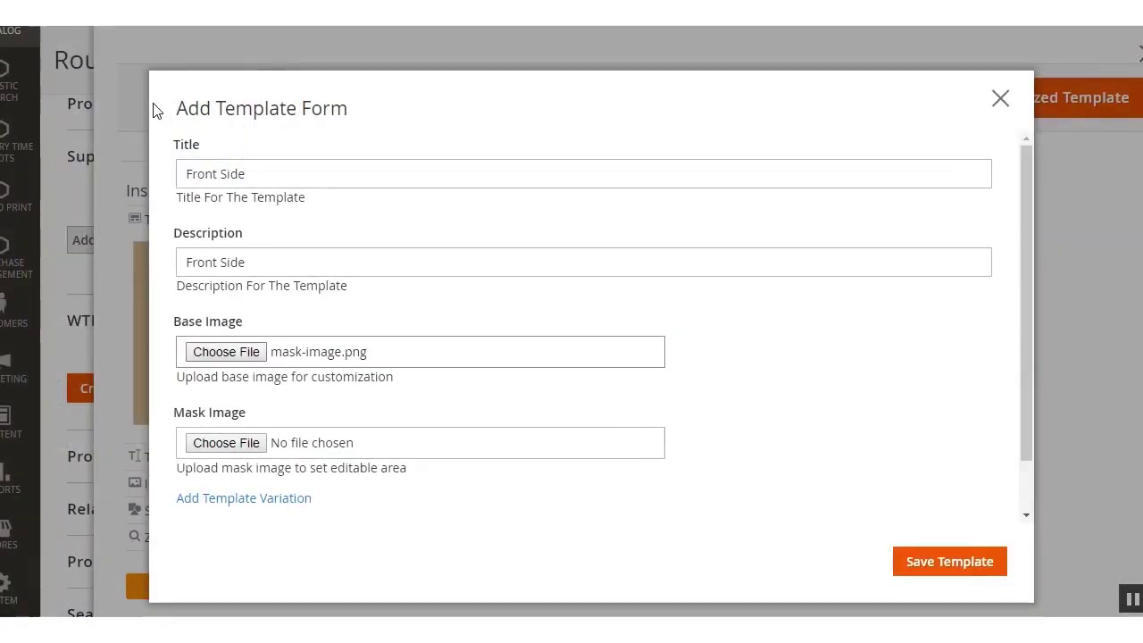
{"action": "left_click", "coordinate": [223, 444]}
{"action": "left_click", "coordinate": [265, 114]}
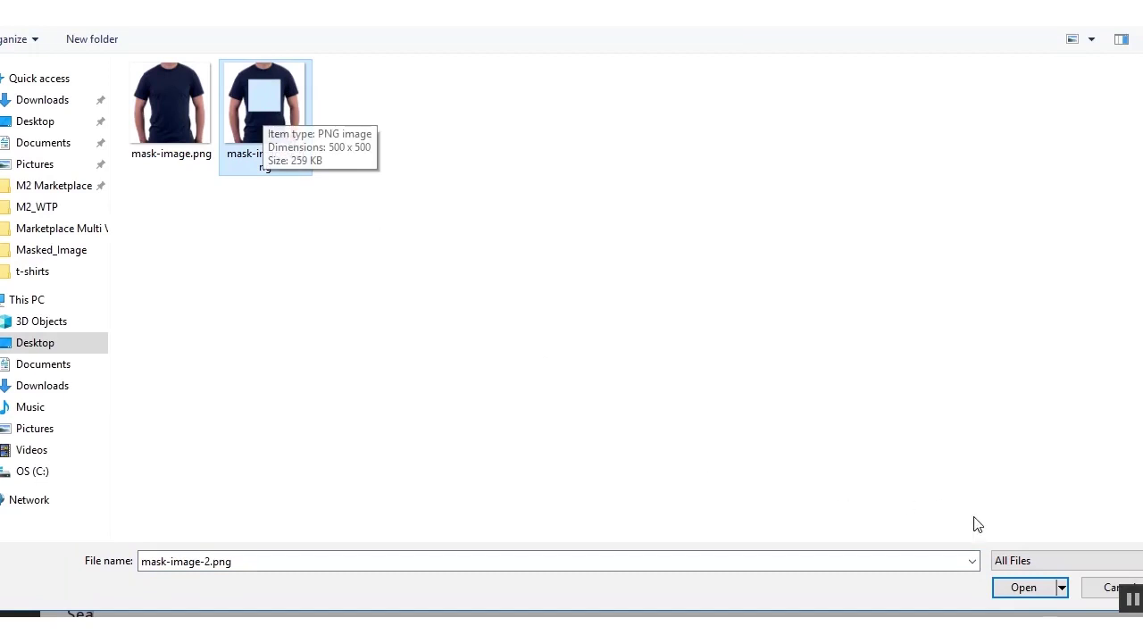
{"action": "left_click", "coordinate": [1025, 589]}
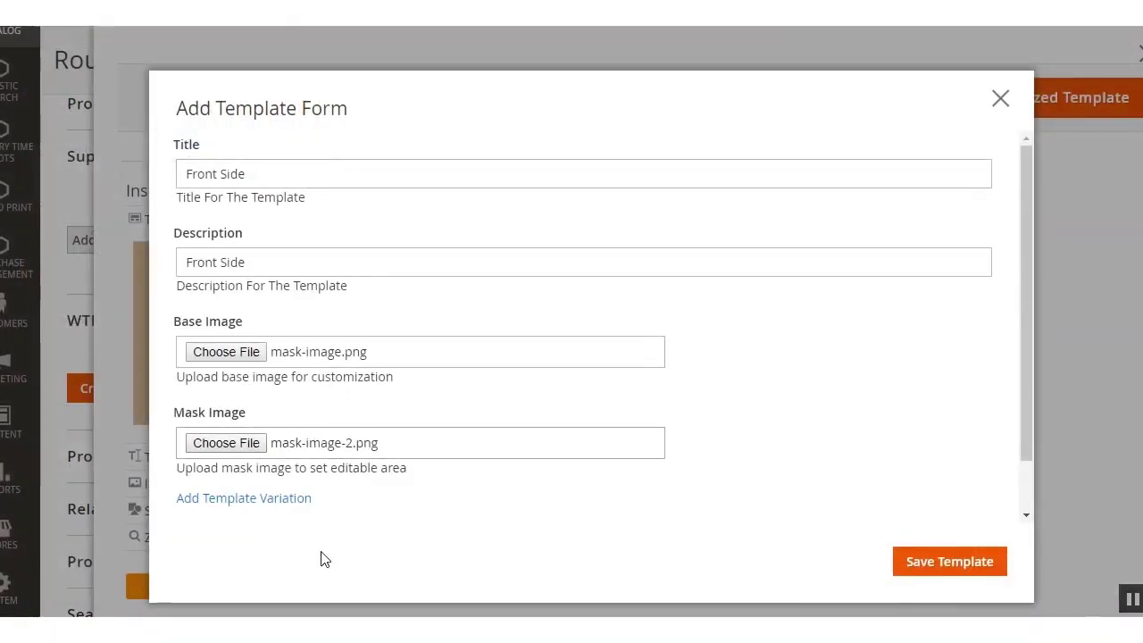
Step: Add an empty color variation row to the Front Side template
{"action": "left_click_drag", "start_coordinate": [1023, 204], "coordinate": [1028, 255]}
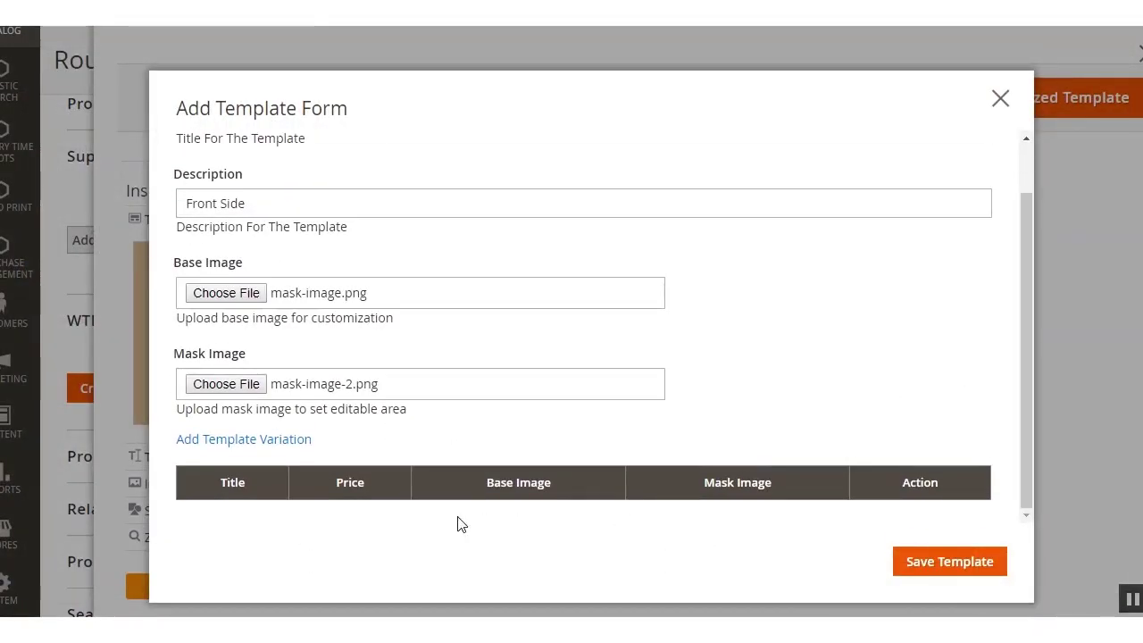
{"action": "left_click", "coordinate": [255, 439]}
{"action": "scroll", "coordinate": [489, 500], "scroll_direction": "down", "scroll_amount": 2}
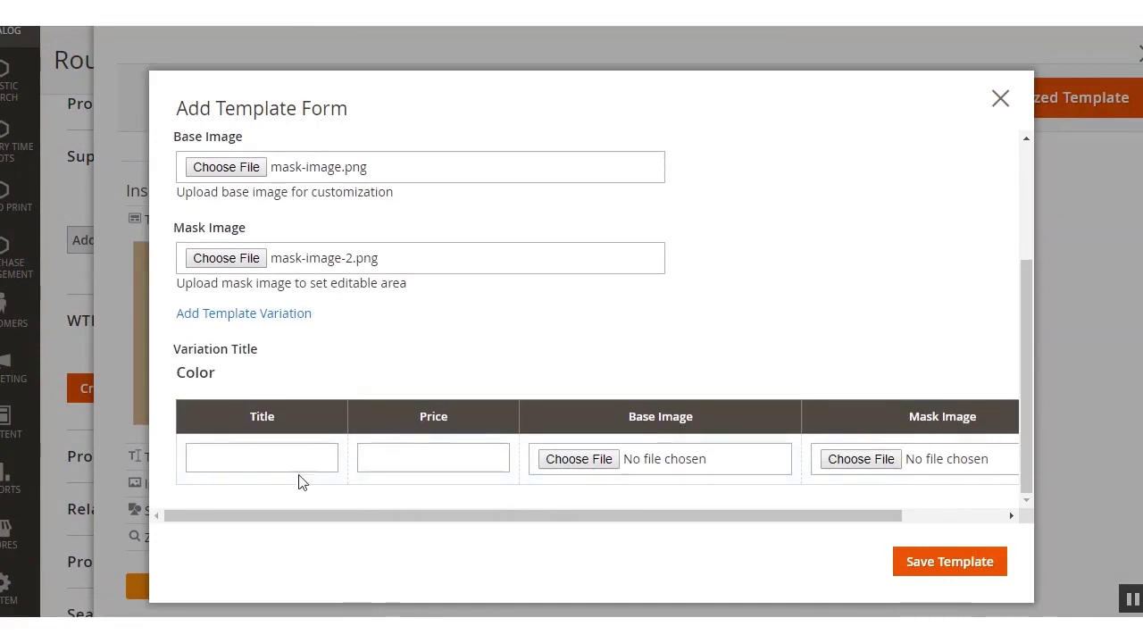
Step: Delete the empty color variation row from the Front Side template
{"action": "left_click", "coordinate": [284, 450]}
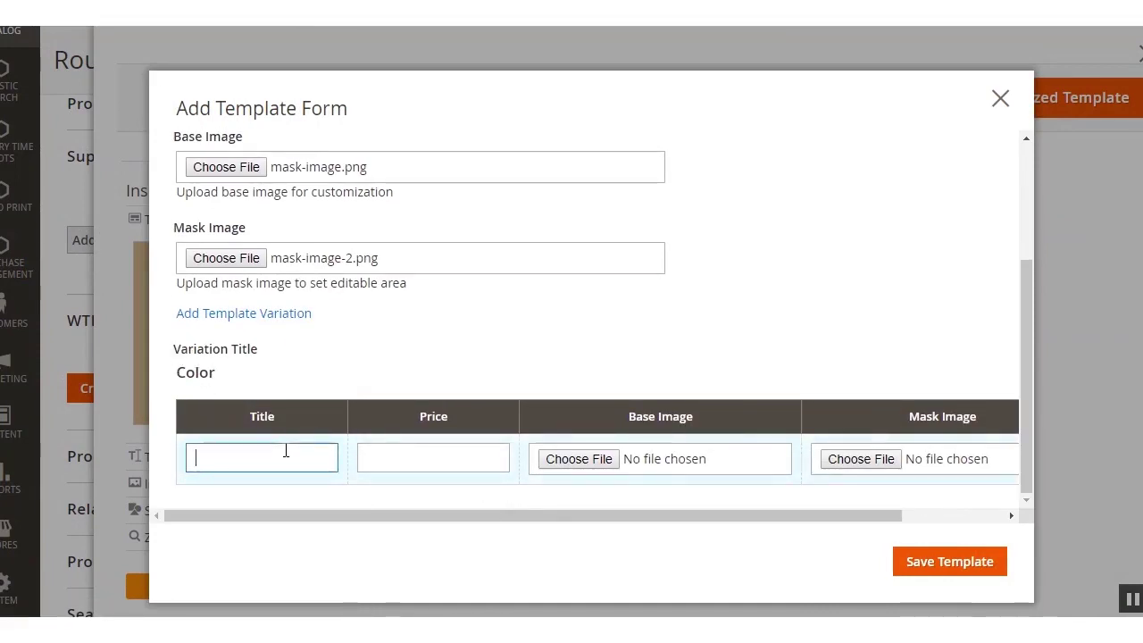
{"action": "left_click", "coordinate": [460, 464]}
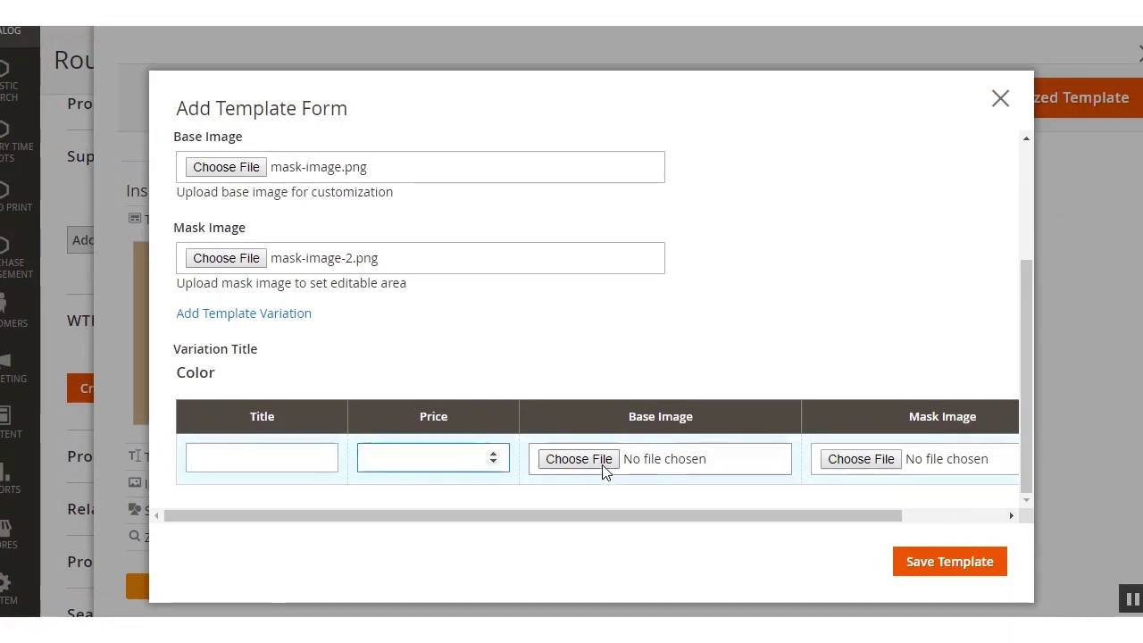
{"action": "left_click_drag", "start_coordinate": [807, 517], "coordinate": [1016, 528]}
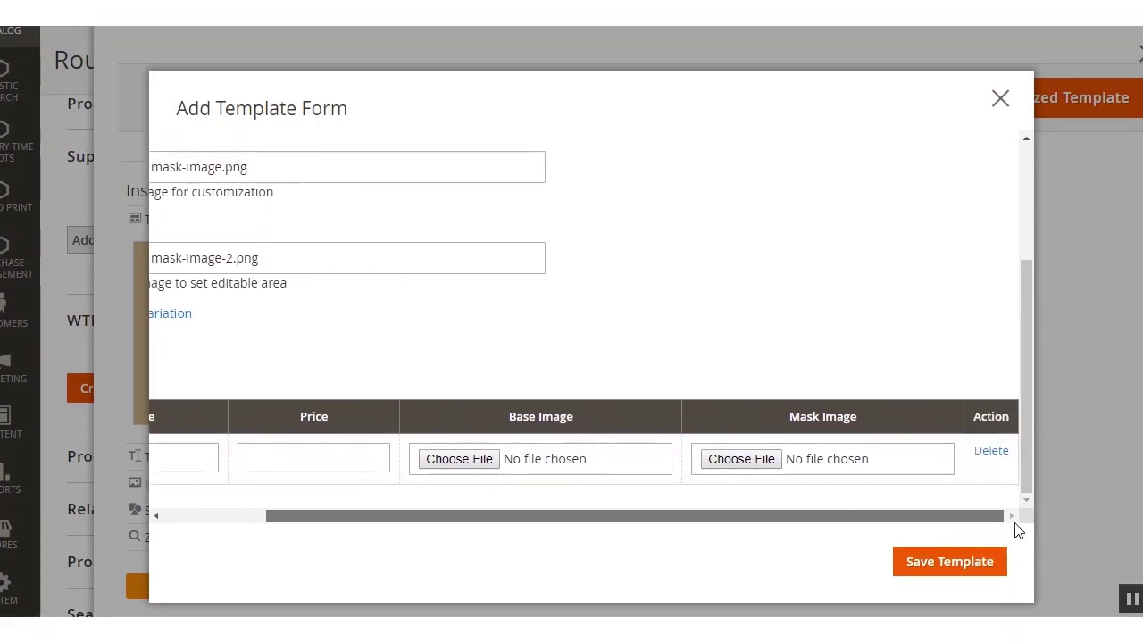
{"action": "left_click", "coordinate": [1002, 459]}
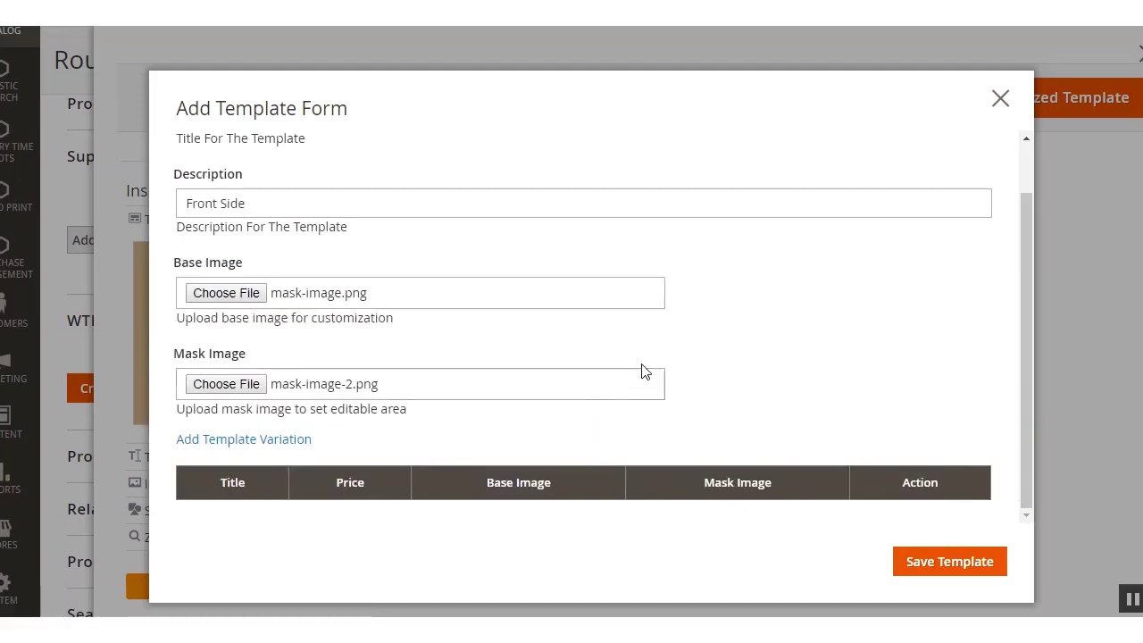
Step: Review the Front Side template's details, save the template and acknowledge the save message
{"action": "left_click_drag", "start_coordinate": [1025, 252], "coordinate": [1027, 214]}
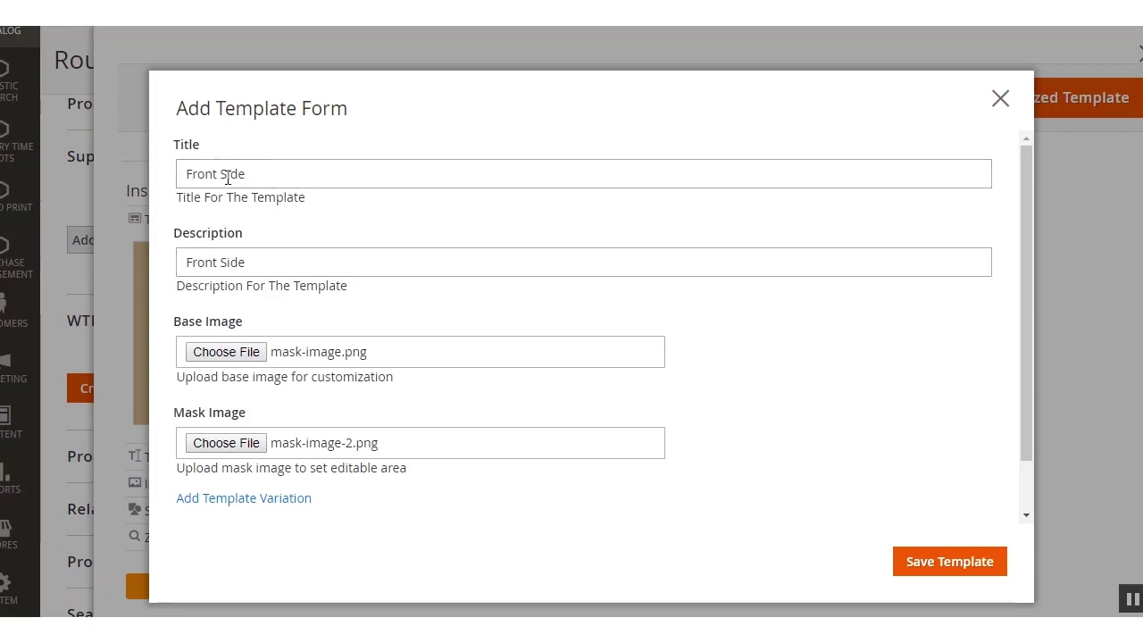
{"action": "left_click", "coordinate": [284, 261]}
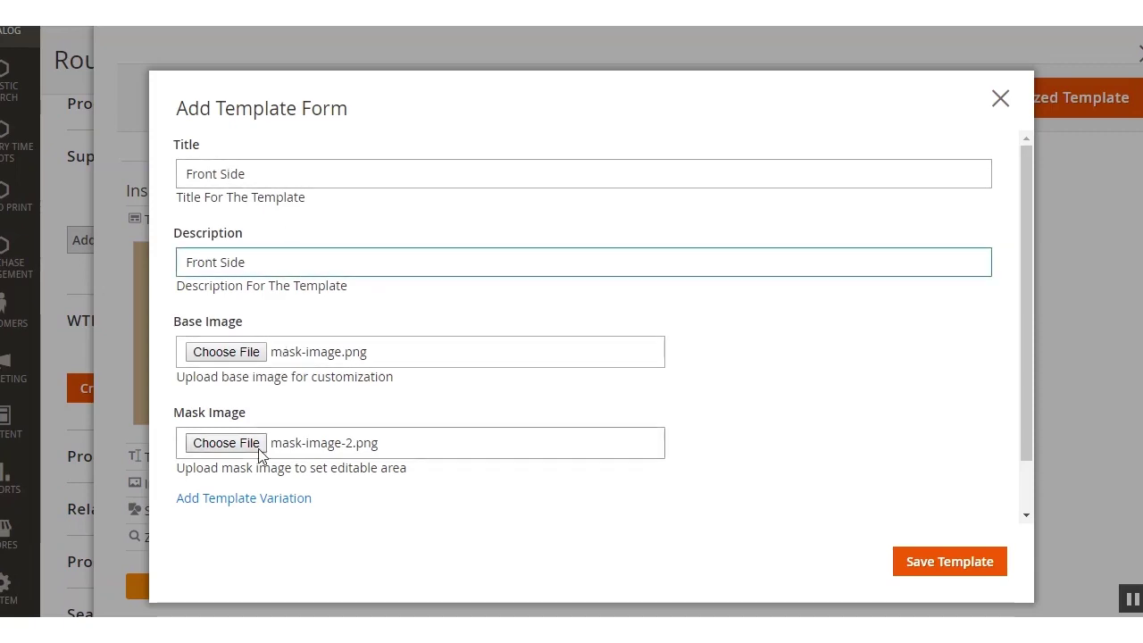
{"action": "left_click", "coordinate": [961, 562]}
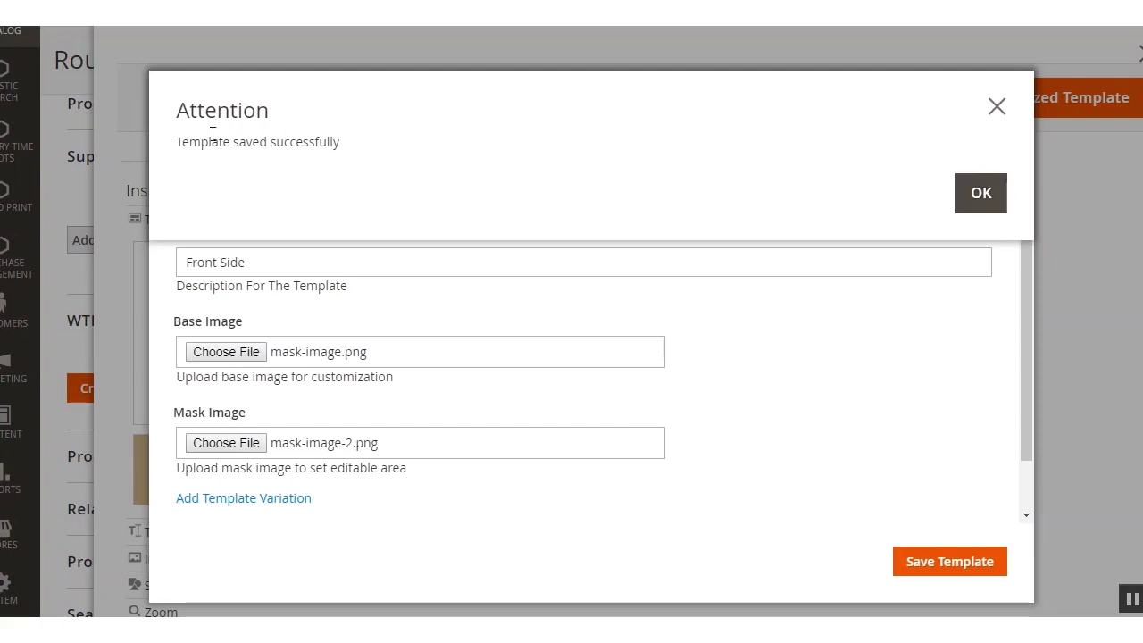
{"action": "left_click_drag", "start_coordinate": [173, 150], "coordinate": [357, 166]}
{"action": "left_click", "coordinate": [377, 159]}
{"action": "left_click", "coordinate": [994, 196]}
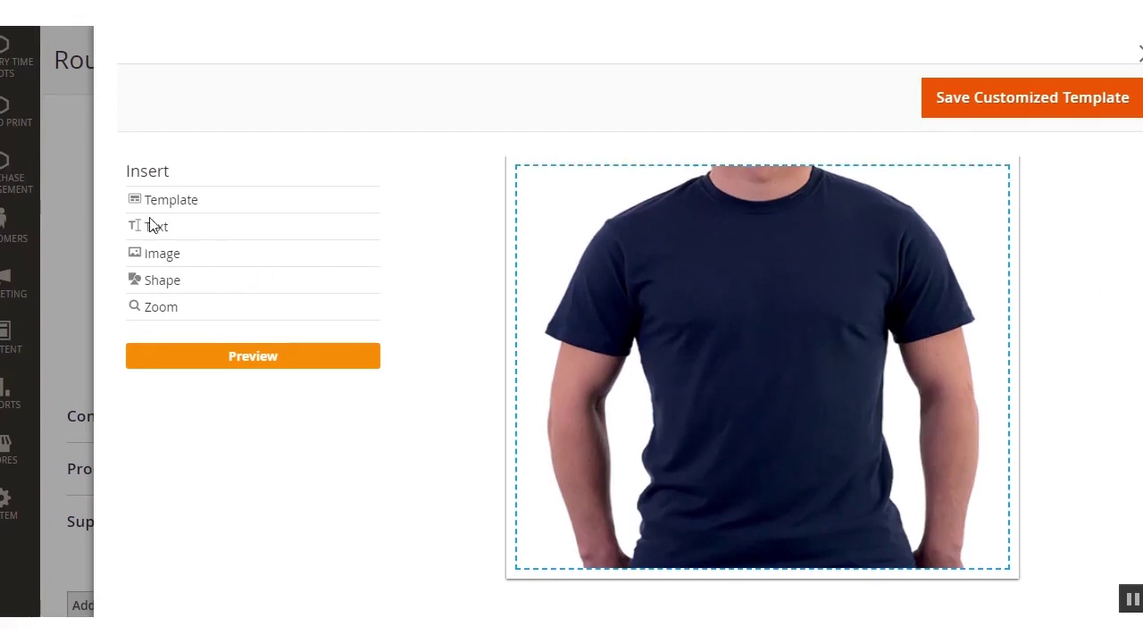
Step: Examine the product's template list, including the option for adding more templates, and collapse the list
{"action": "left_click", "coordinate": [172, 202]}
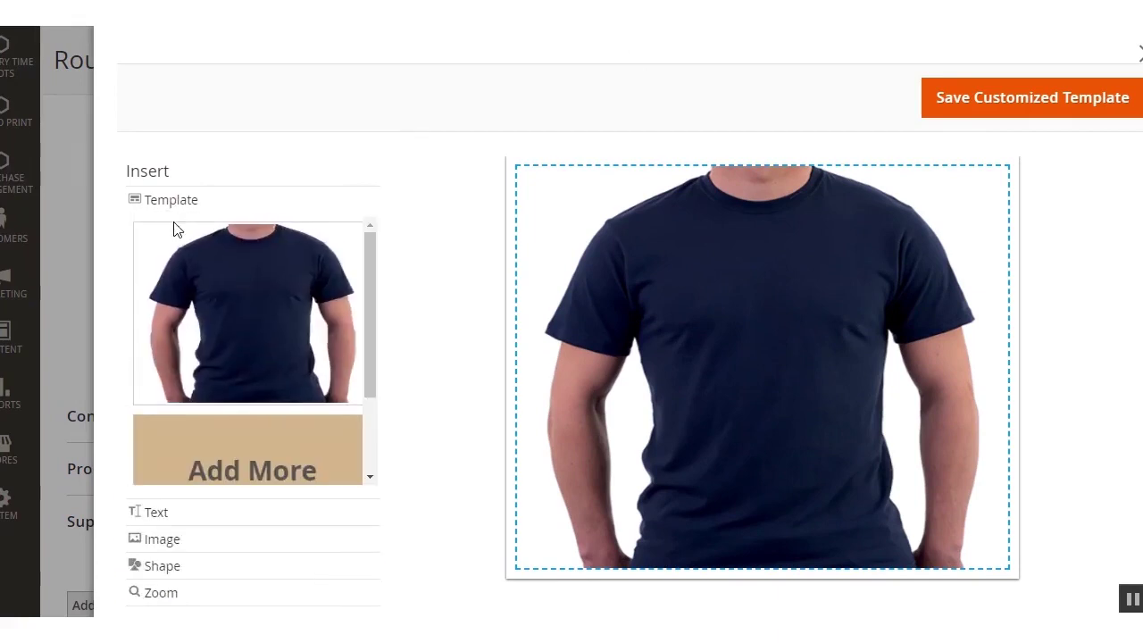
{"action": "left_click_drag", "start_coordinate": [378, 295], "coordinate": [375, 383]}
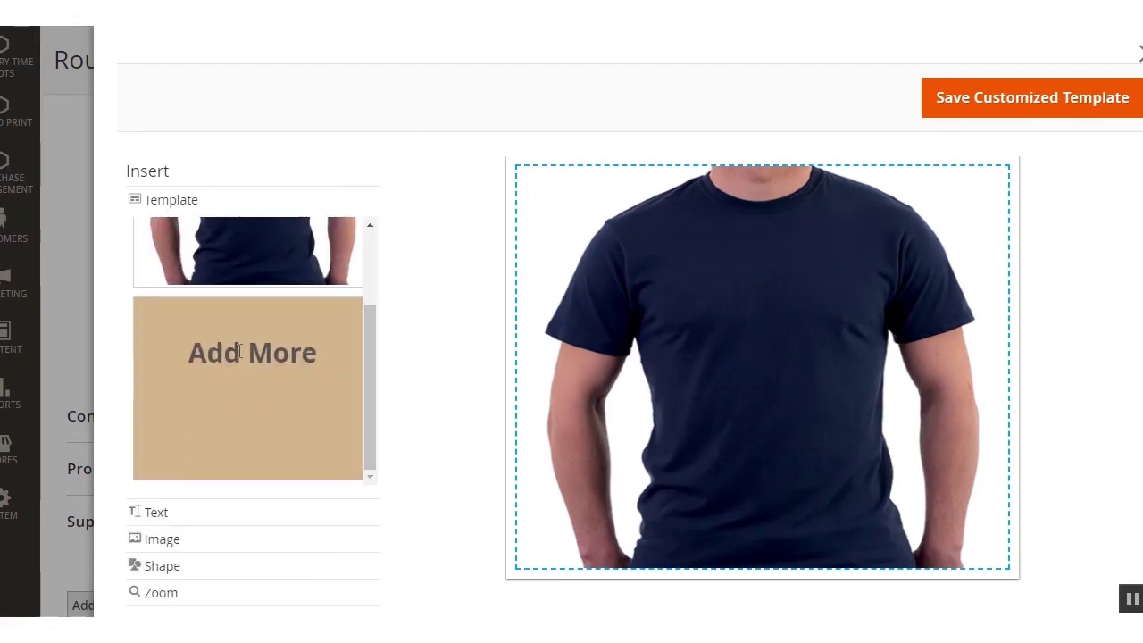
{"action": "left_click_drag", "start_coordinate": [365, 349], "coordinate": [377, 255]}
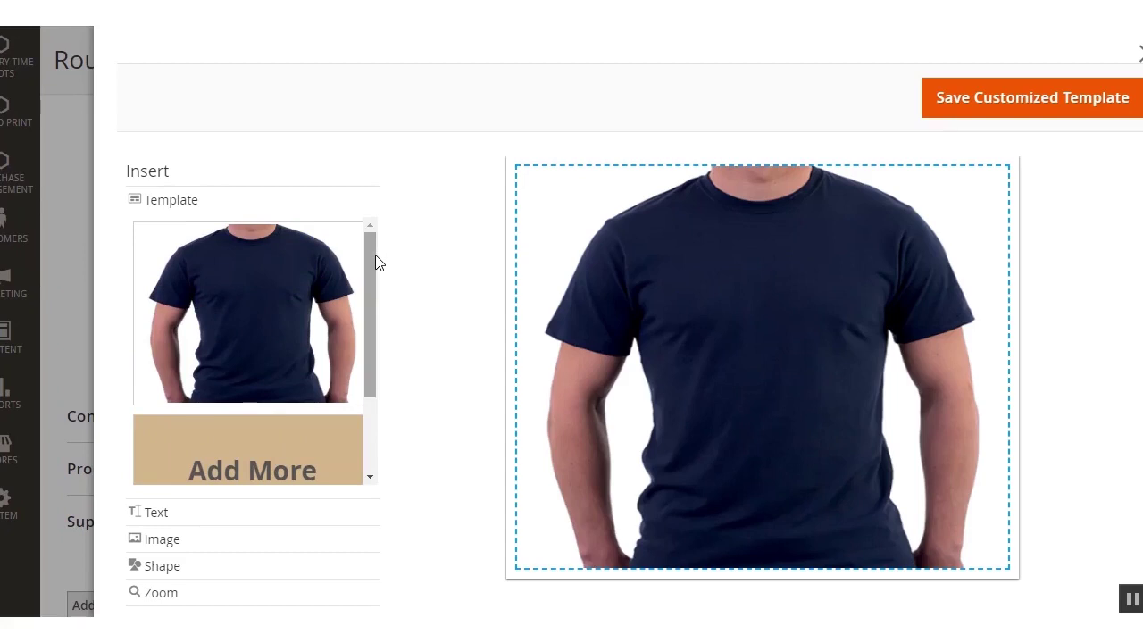
{"action": "scroll", "coordinate": [375, 258], "scroll_direction": "down", "scroll_amount": 3}
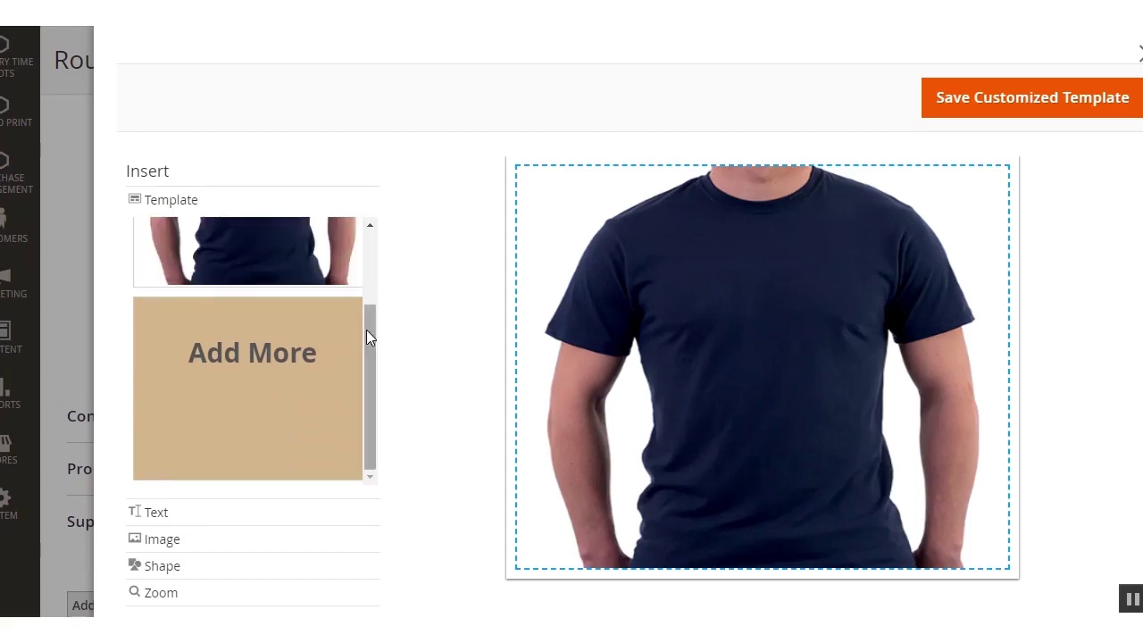
{"action": "left_click_drag", "start_coordinate": [366, 334], "coordinate": [369, 237]}
{"action": "left_click", "coordinate": [174, 206]}
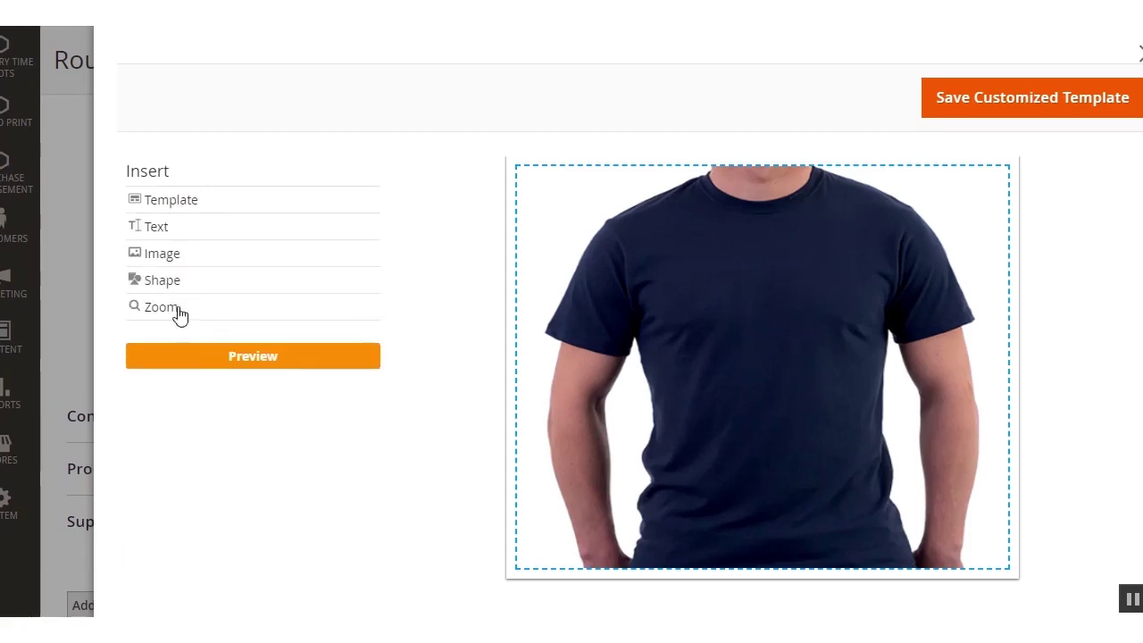
Step: Insert a text element at the middle of the shirt and change its wording to "I love Football"
{"action": "left_click", "coordinate": [157, 229]}
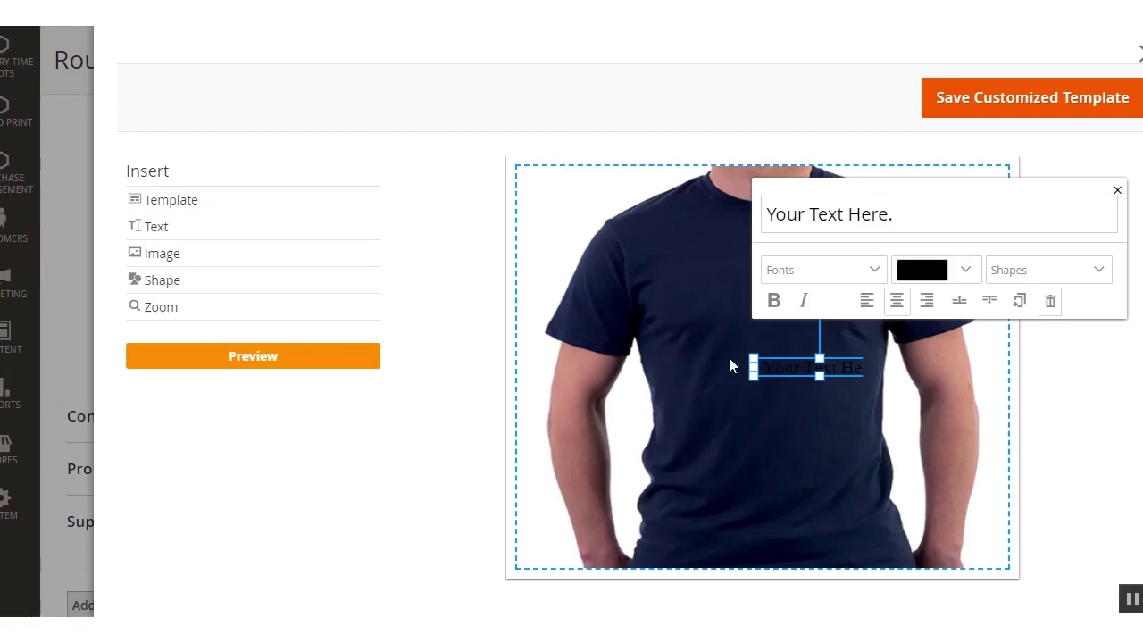
{"action": "left_click", "coordinate": [768, 358]}
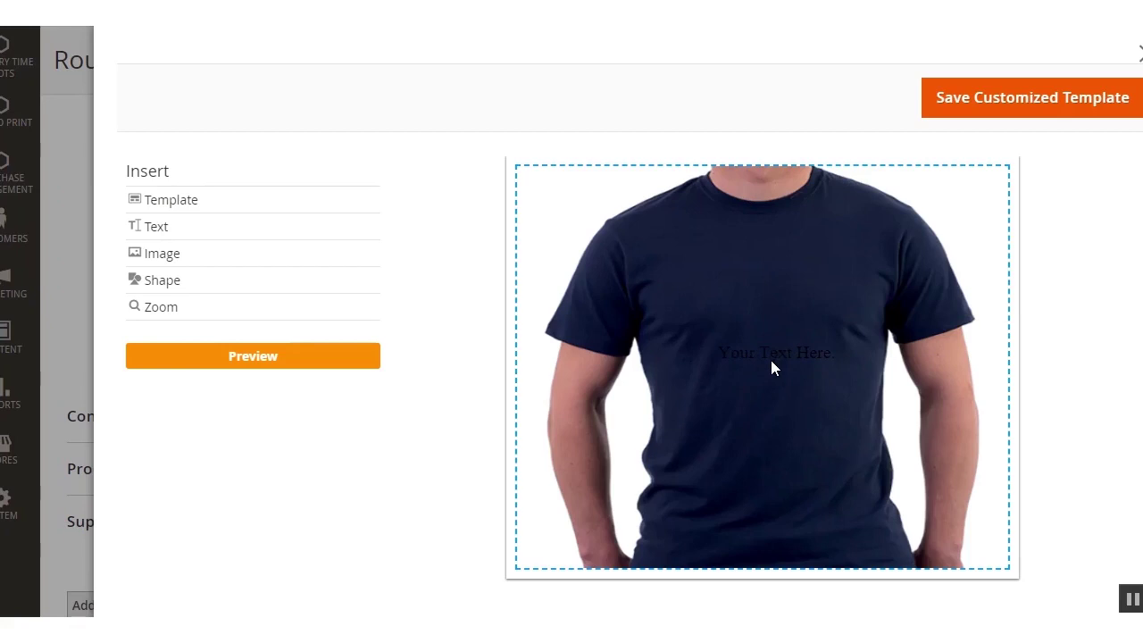
{"action": "left_click", "coordinate": [771, 360]}
{"action": "left_click_drag", "start_coordinate": [893, 215], "coordinate": [686, 226]}
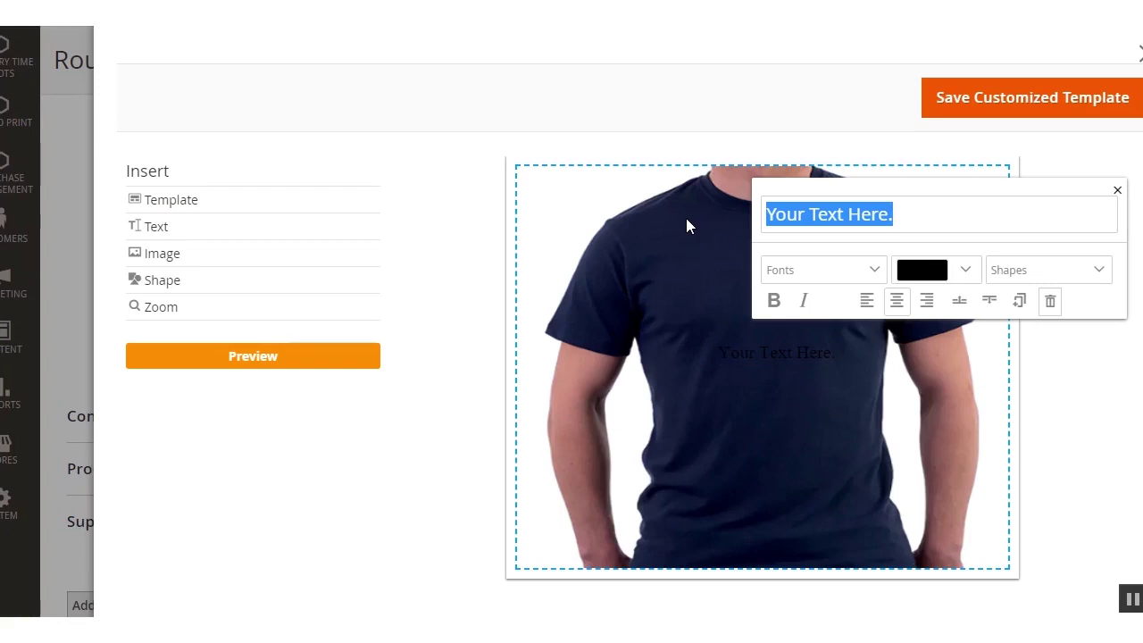
{"action": "type", "text": "I love "}
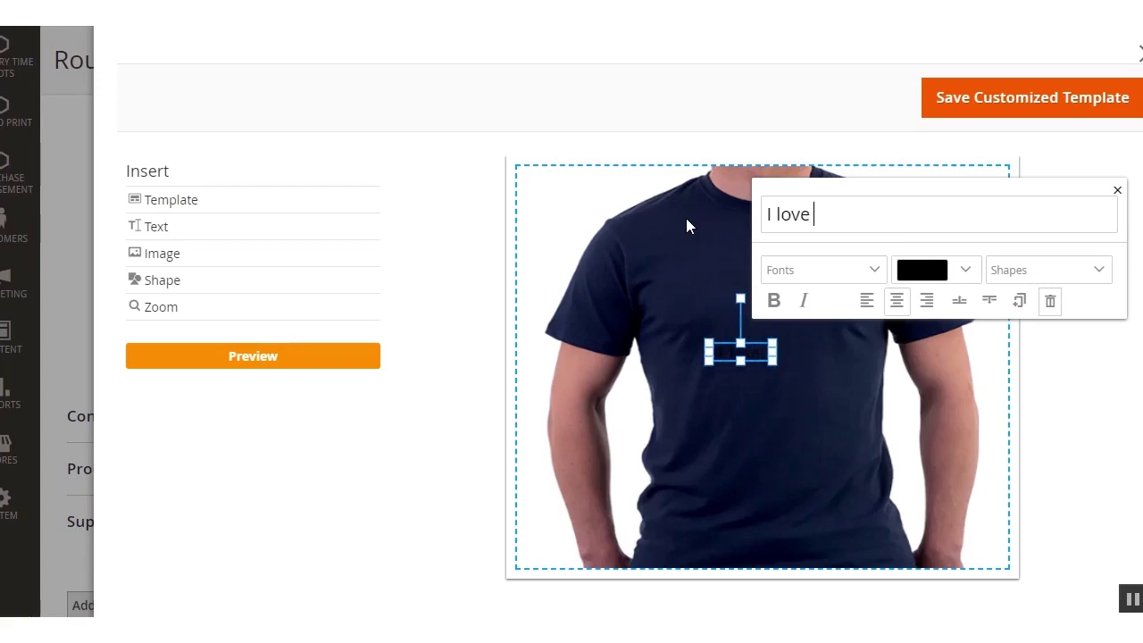
{"action": "type", "text": "Football"}
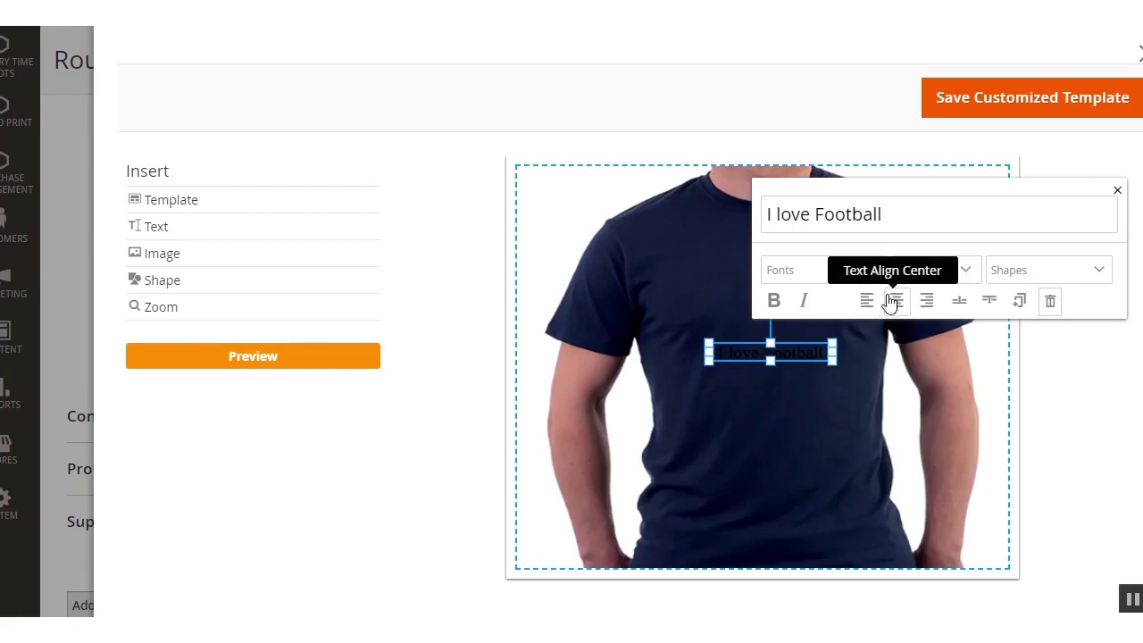
Step: Set the "I love Football" text in orange with the Bromo otf font and move it up to the chest
{"action": "left_click", "coordinate": [822, 272]}
{"action": "left_click", "coordinate": [816, 309]}
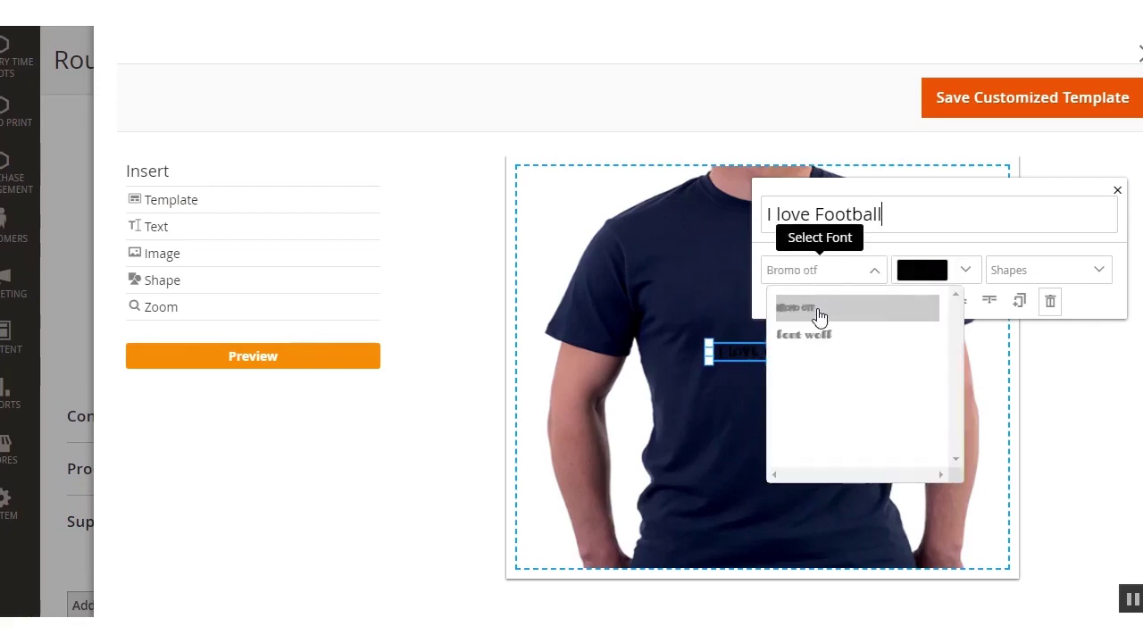
{"action": "left_click", "coordinate": [967, 274]}
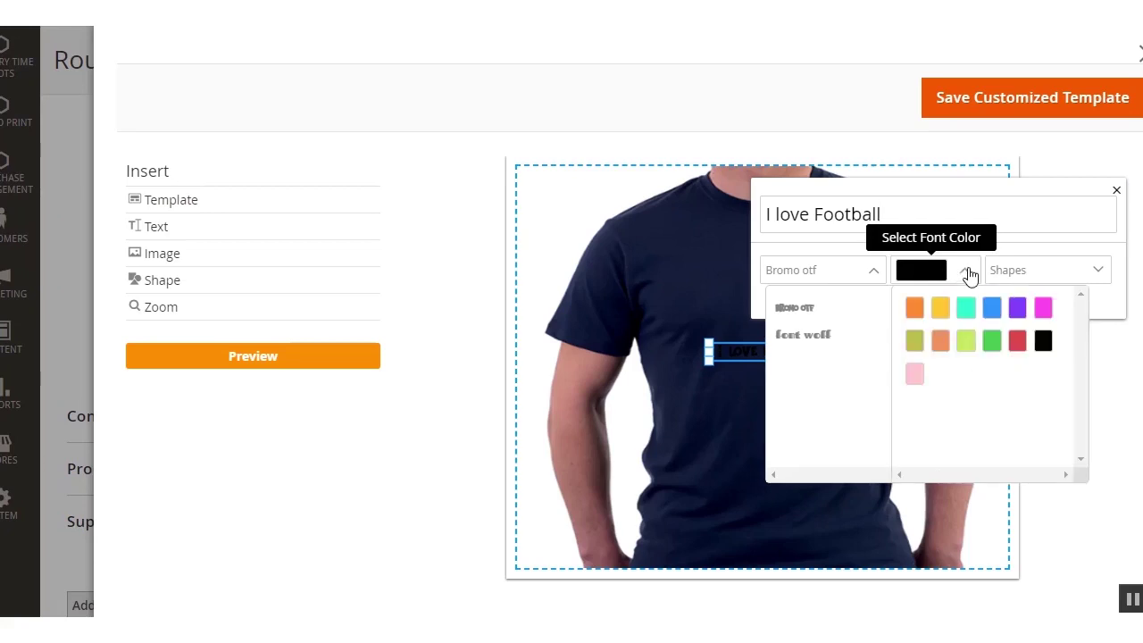
{"action": "left_click", "coordinate": [915, 309]}
{"action": "left_click", "coordinate": [688, 235]}
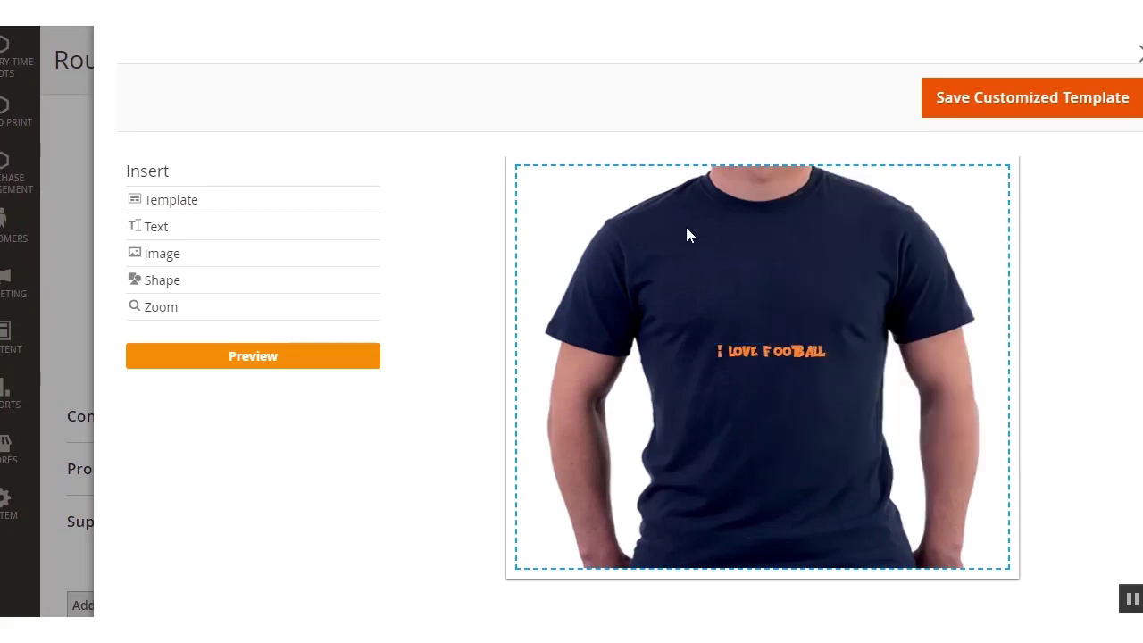
{"action": "left_click_drag", "start_coordinate": [781, 353], "coordinate": [785, 278]}
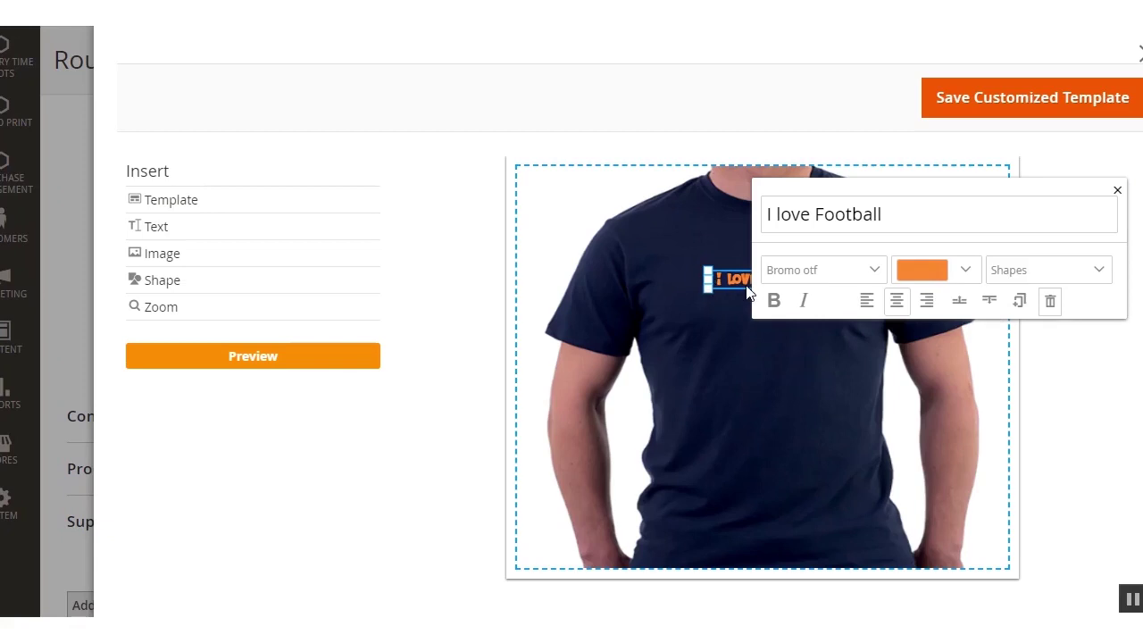
Step: Duplicate the "I love Football" text, place the copy below the original and delete the copy
{"action": "left_click", "coordinate": [1023, 306]}
{"action": "left_click_drag", "start_coordinate": [739, 280], "coordinate": [739, 355]}
{"action": "left_click", "coordinate": [925, 305]}
{"action": "left_click", "coordinate": [776, 359]}
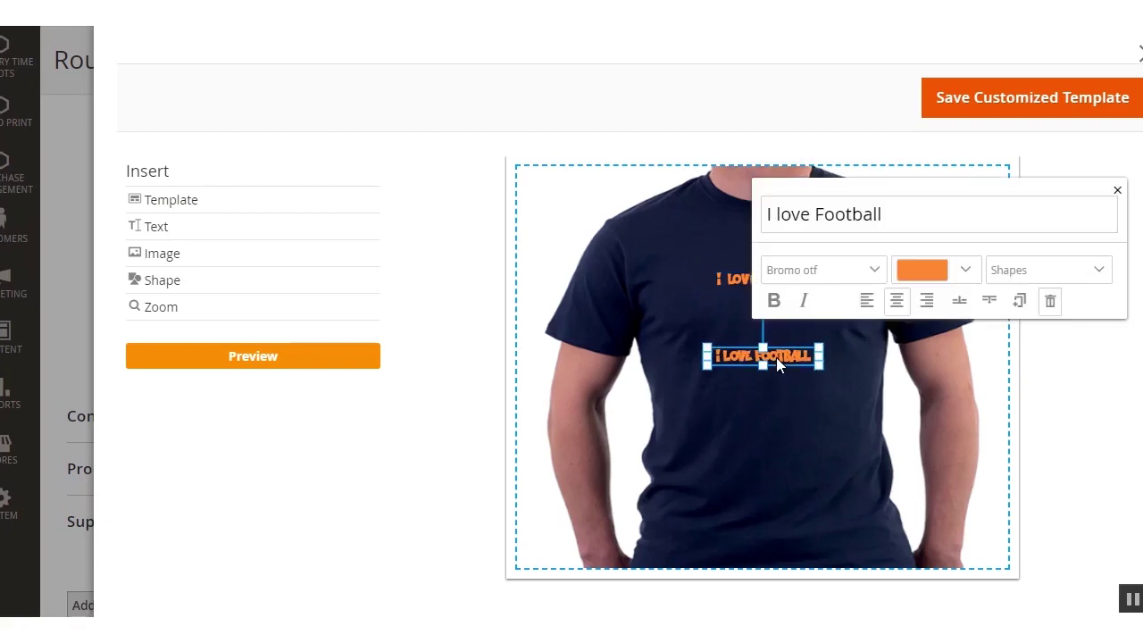
{"action": "left_click", "coordinate": [1051, 302]}
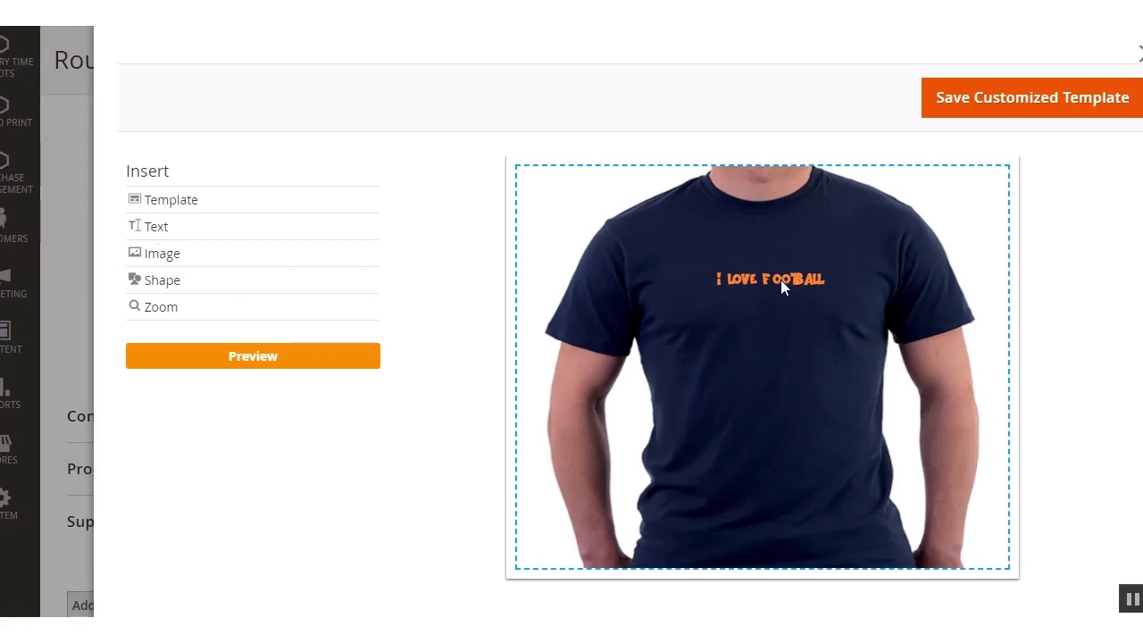
Step: Insert a second text element with the default wording below the slogan and apply the Dome Shape to it
{"action": "left_click", "coordinate": [152, 227]}
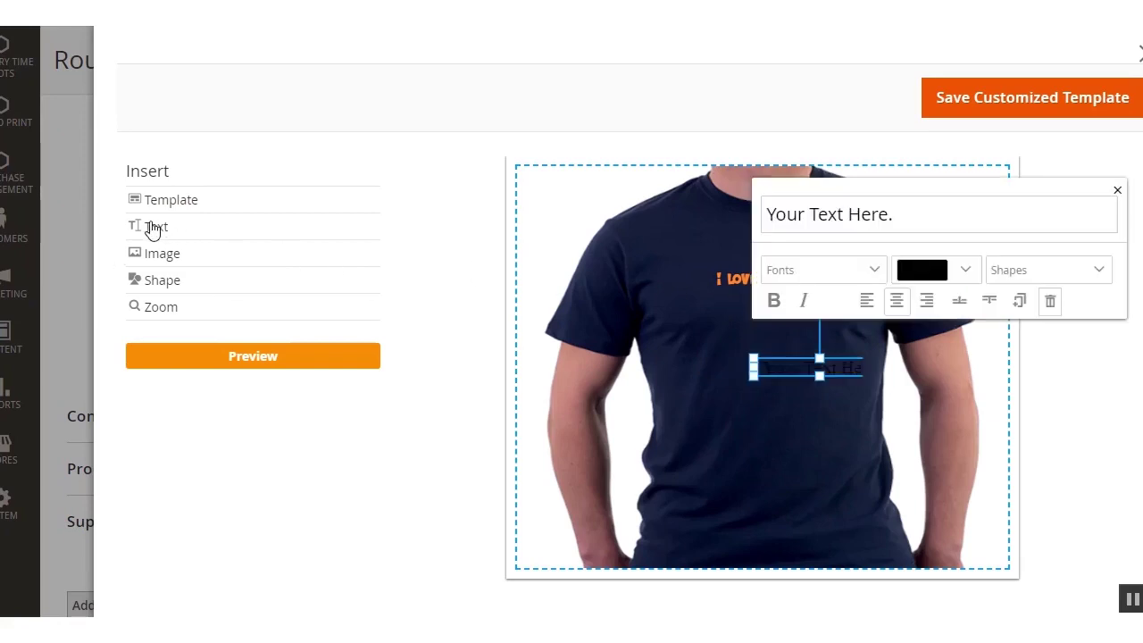
{"action": "left_click", "coordinate": [876, 278]}
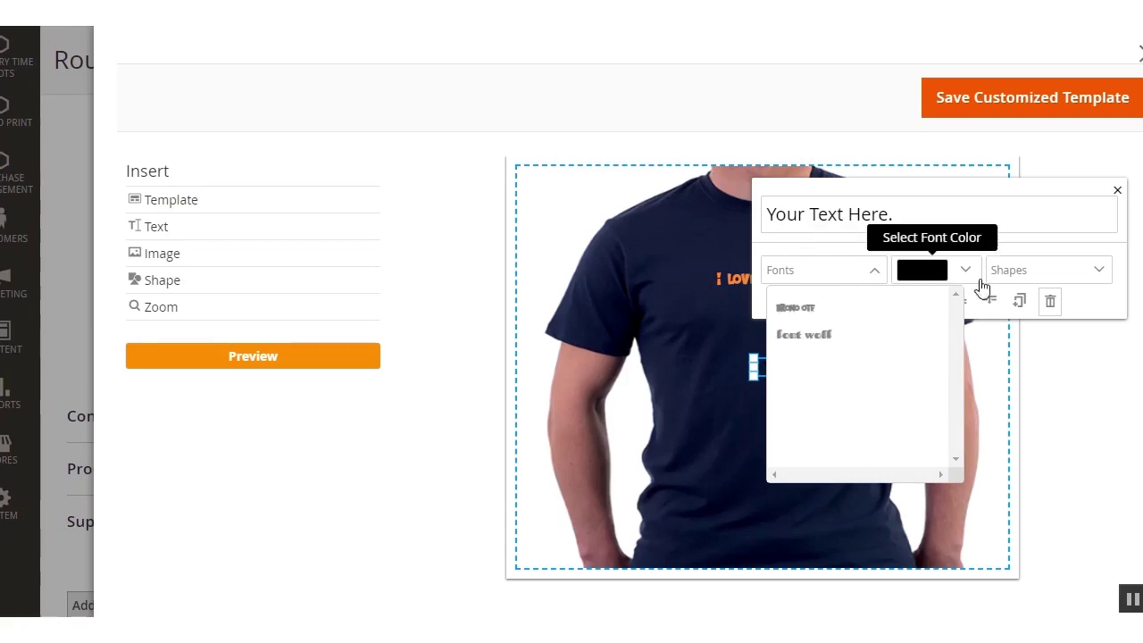
{"action": "left_click", "coordinate": [1100, 279]}
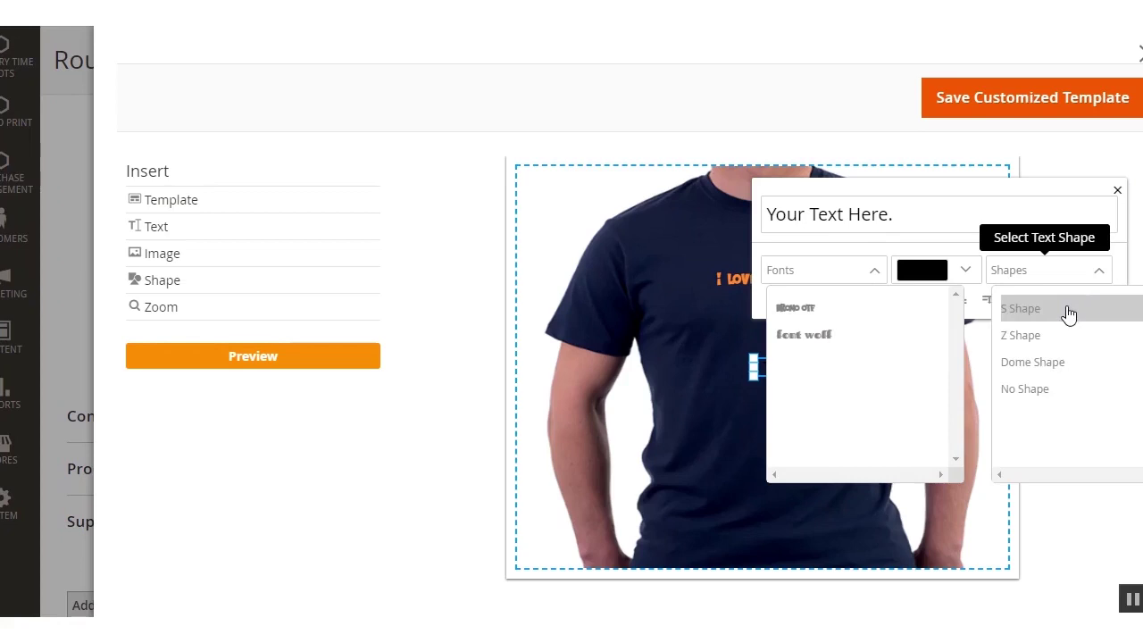
{"action": "left_click", "coordinate": [1066, 374]}
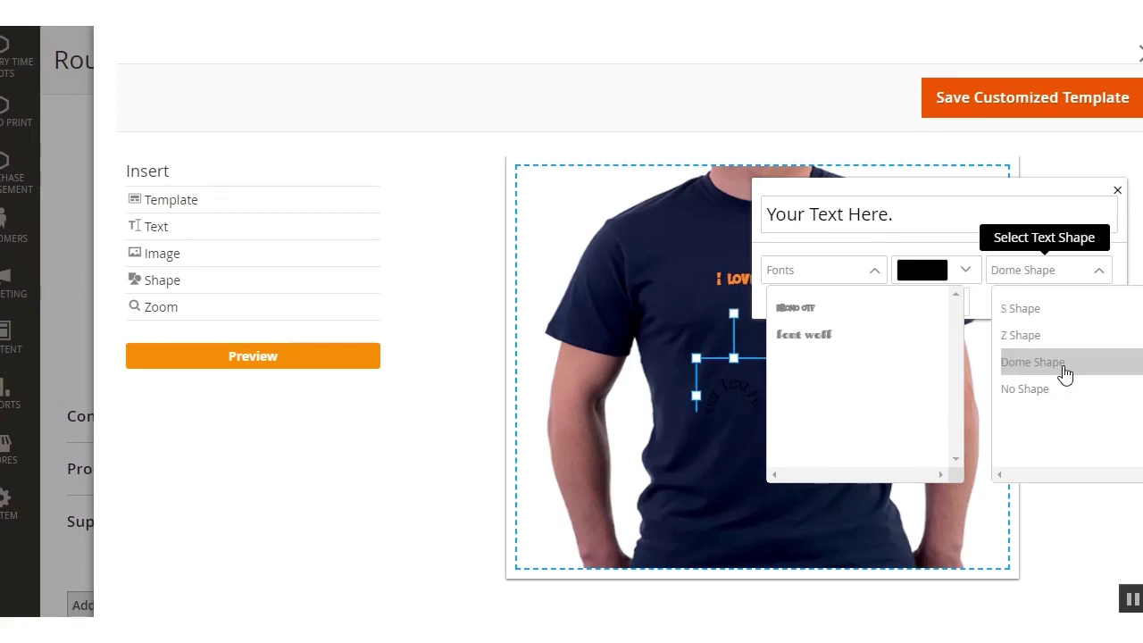
{"action": "left_click", "coordinate": [743, 349]}
Step: Color the dome-shaped text green and center it below the "I love Football" text
{"action": "left_click", "coordinate": [933, 273]}
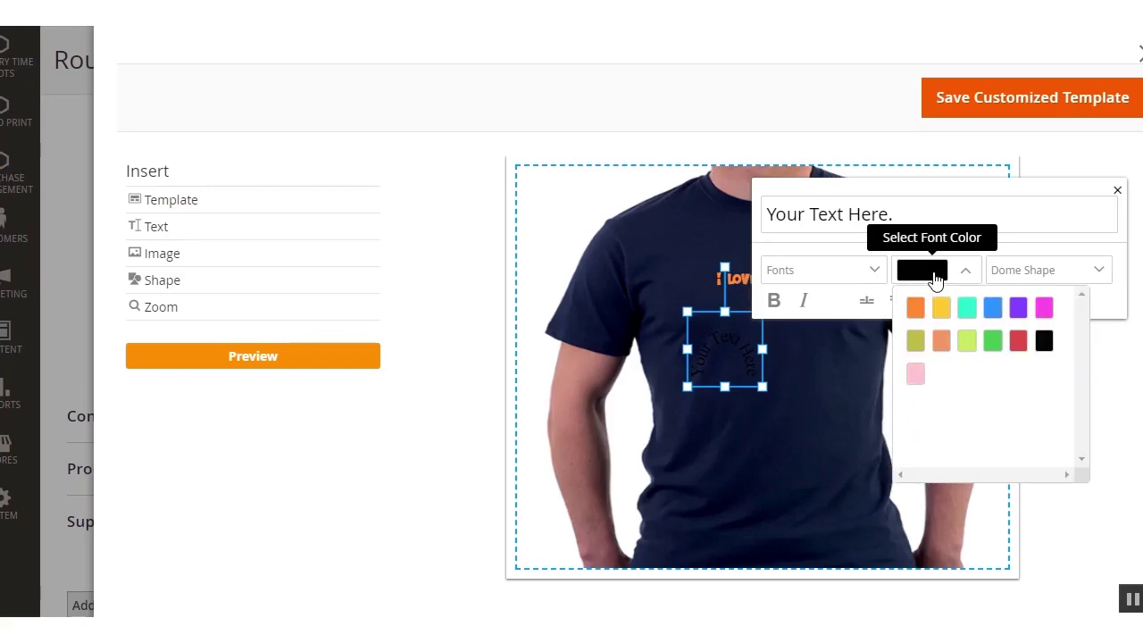
{"action": "left_click", "coordinate": [993, 340]}
{"action": "left_click", "coordinate": [736, 362]}
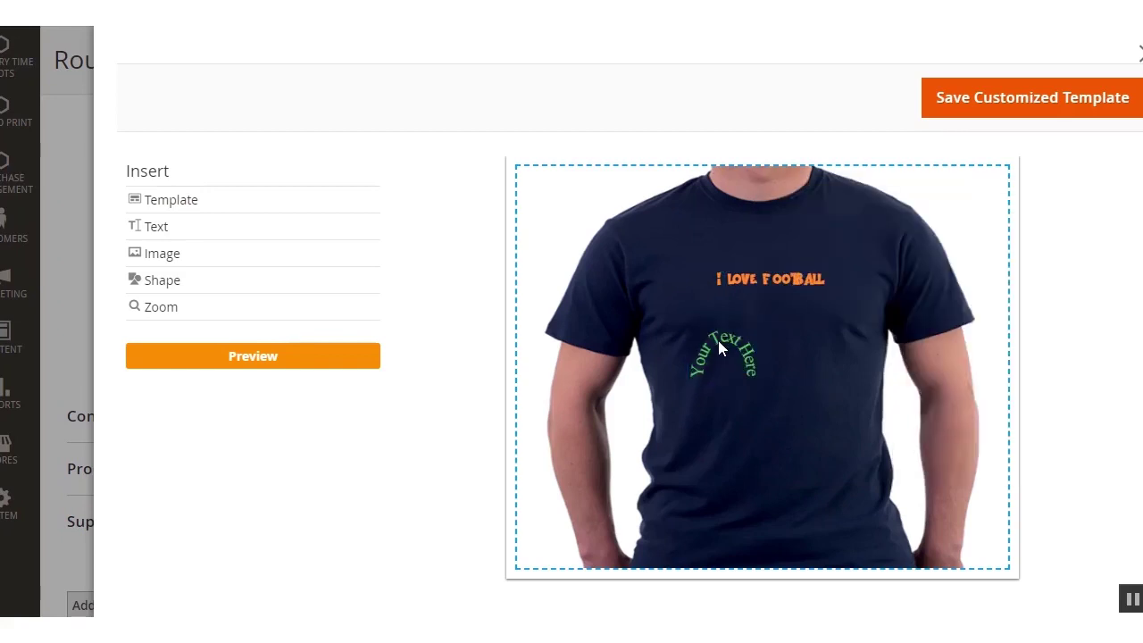
Step: Examine the stored user images and the image search available for the template
{"action": "left_click", "coordinate": [170, 255]}
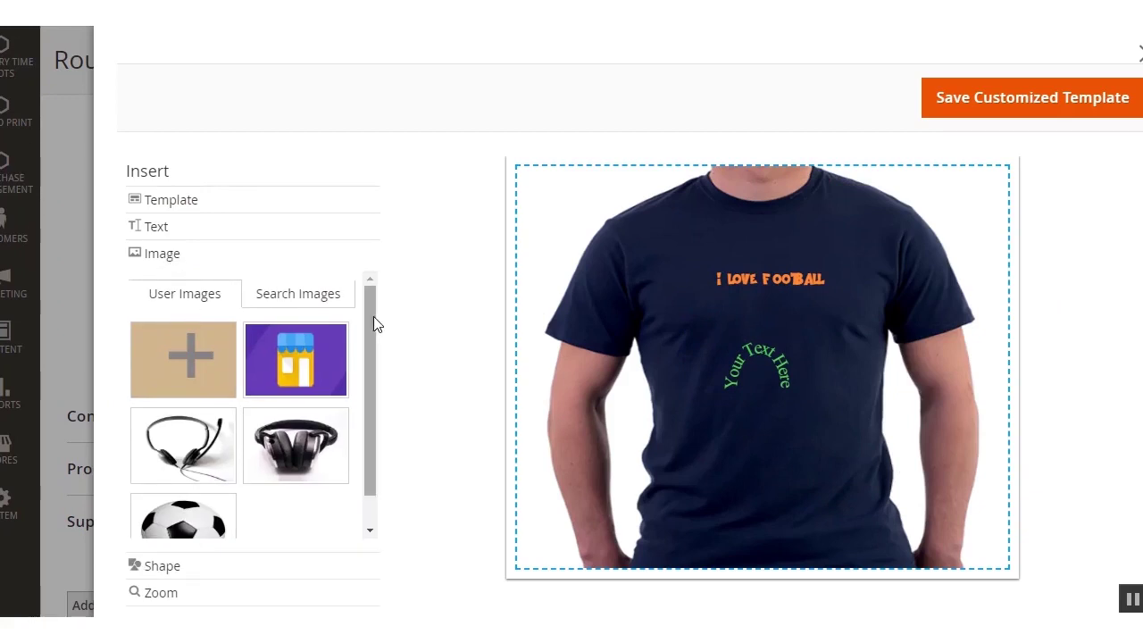
{"action": "scroll", "coordinate": [371, 312], "scroll_direction": "down", "scroll_amount": 1}
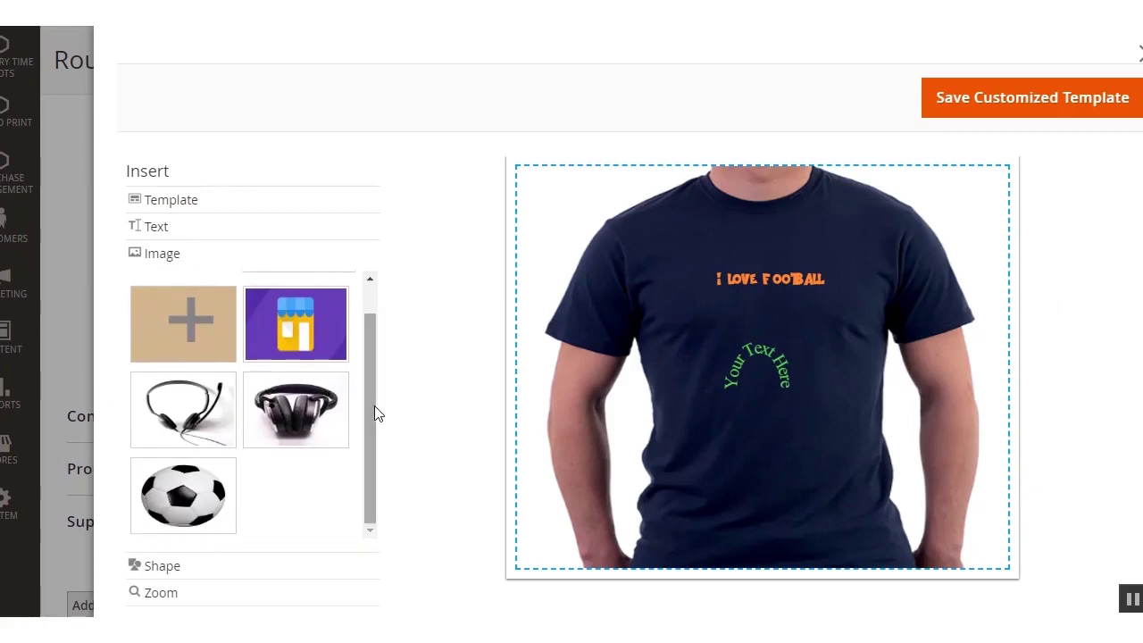
{"action": "scroll", "coordinate": [375, 406], "scroll_direction": "up", "scroll_amount": 1}
{"action": "mouse_move", "coordinate": [265, 465]}
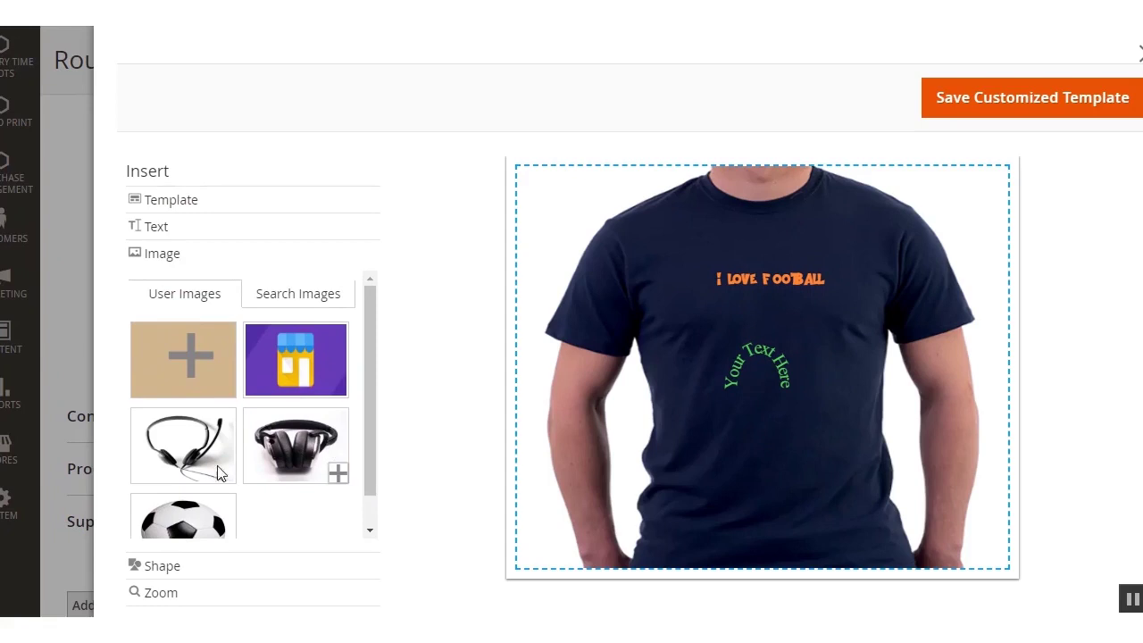
{"action": "mouse_move", "coordinate": [329, 352]}
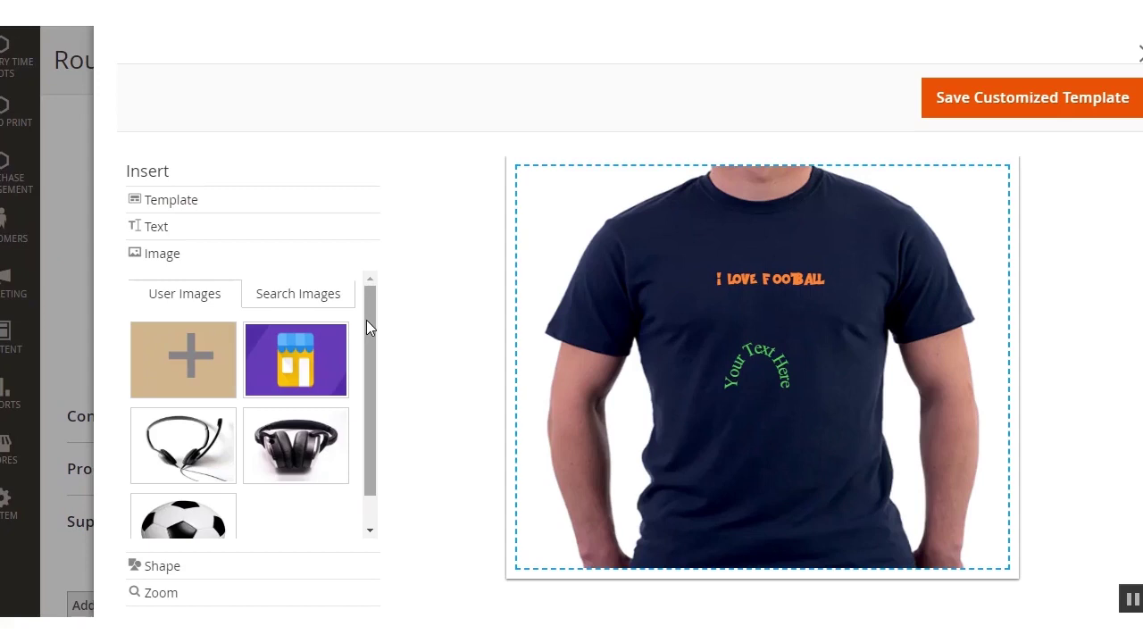
{"action": "left_click", "coordinate": [320, 301]}
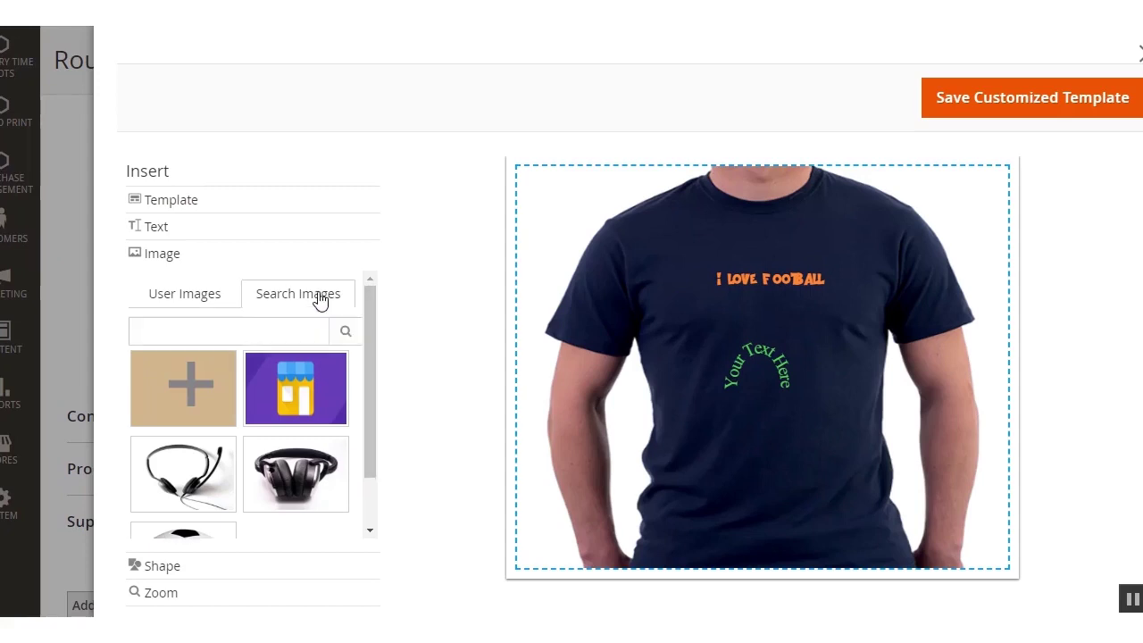
{"action": "left_click", "coordinate": [183, 299]}
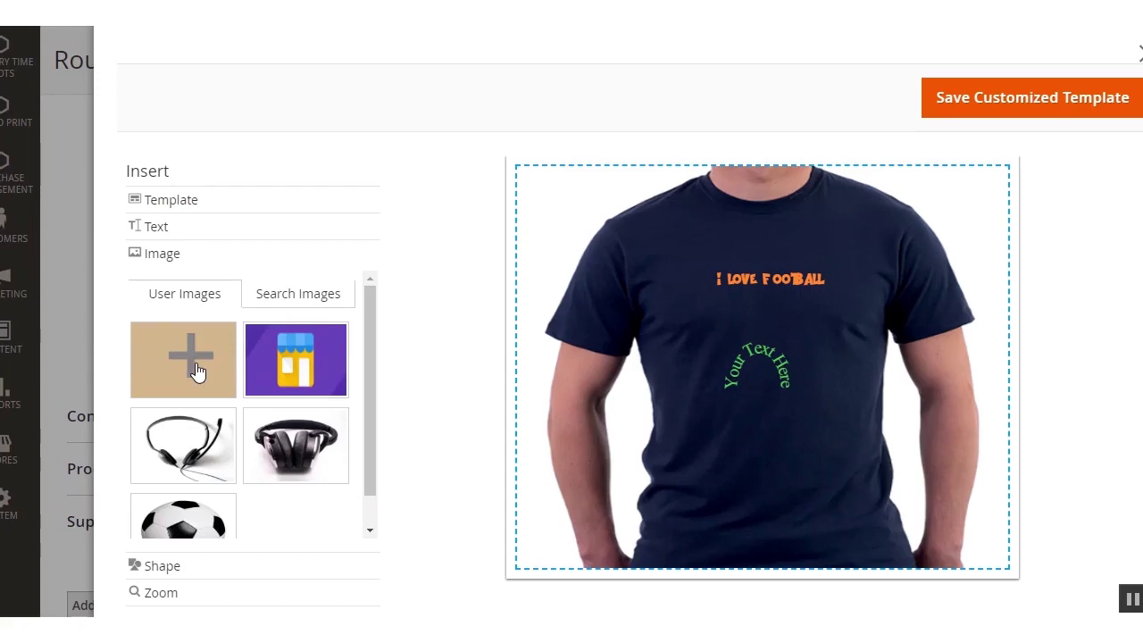
Step: Upload mask-image.png from the computer to the user images
{"action": "left_click", "coordinate": [198, 365]}
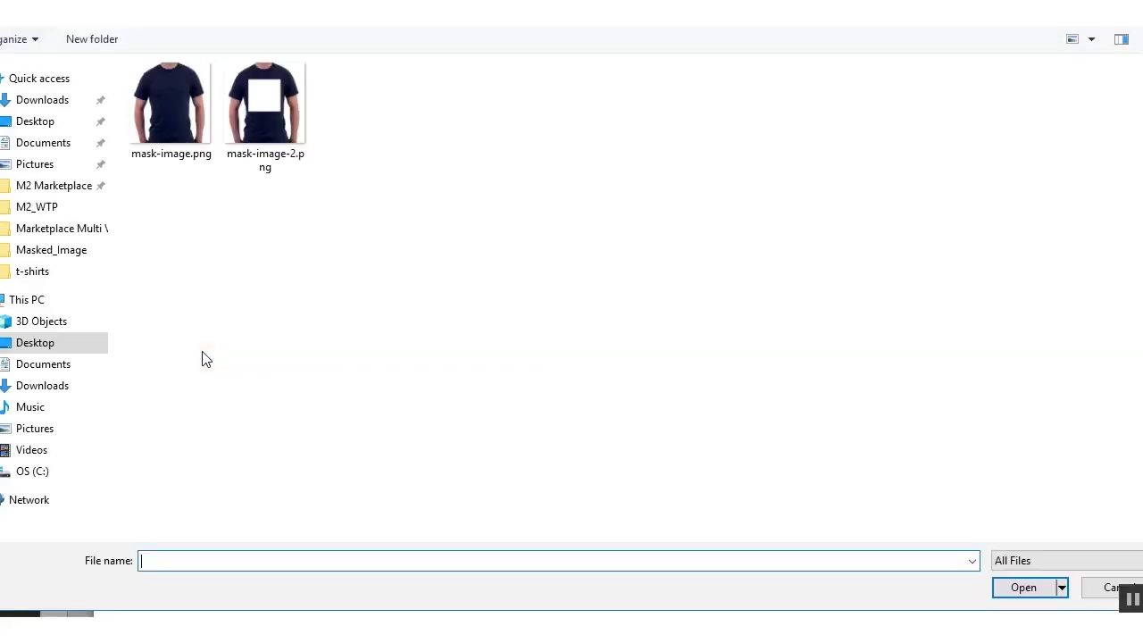
{"action": "left_click", "coordinate": [27, 121]}
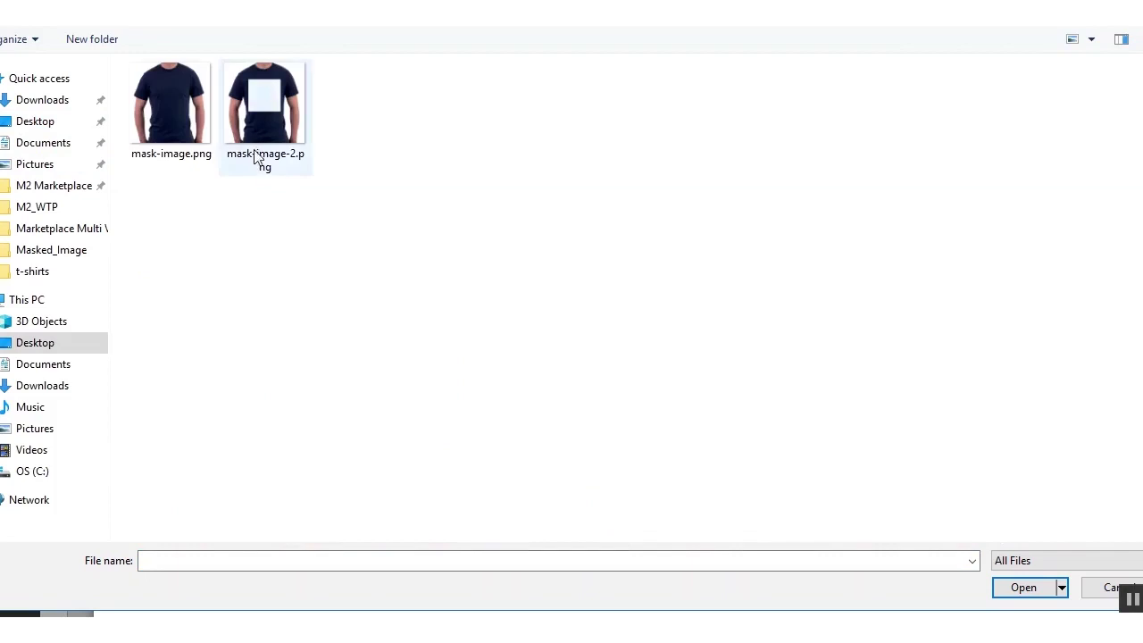
{"action": "double_click", "coordinate": [165, 114]}
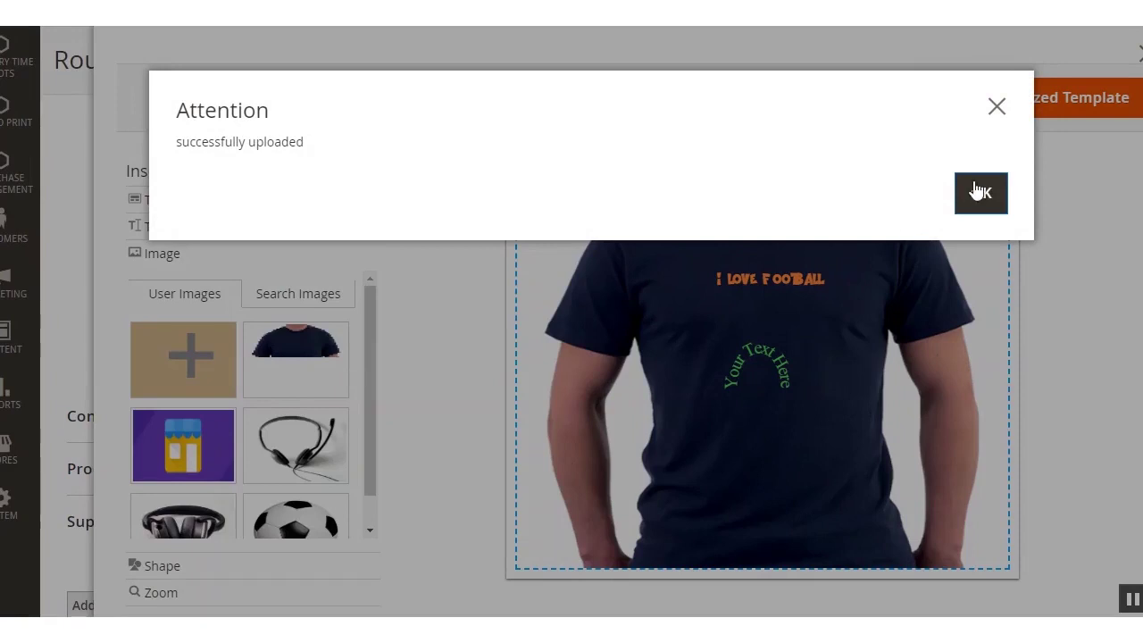
{"action": "left_click", "coordinate": [980, 192]}
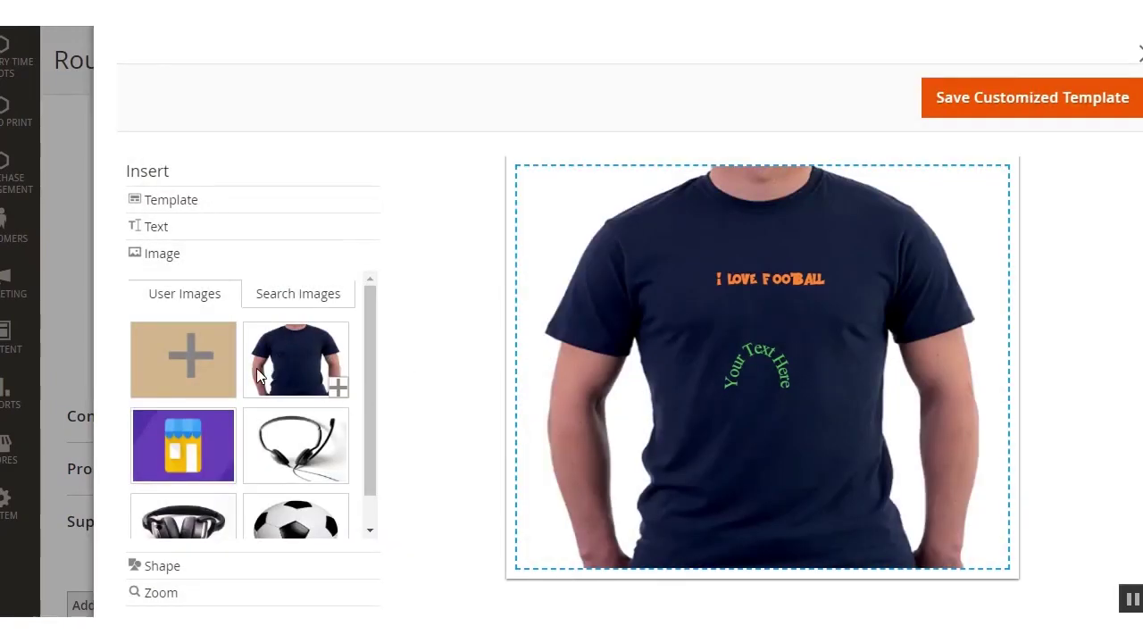
Step: Insert the uploaded shirt image onto the template, move it up towards the chest and delete it
{"action": "left_click", "coordinate": [340, 388]}
{"action": "left_click_drag", "start_coordinate": [773, 409], "coordinate": [791, 330]}
{"action": "left_click", "coordinate": [851, 176]}
Step: Insert the headset image with the microphone onto the template, shift it sideways below the slogan and remove it
{"action": "mouse_move", "coordinate": [214, 443]}
{"action": "scroll", "coordinate": [375, 373], "scroll_direction": "down", "scroll_amount": 1}
{"action": "scroll", "coordinate": [383, 352], "scroll_direction": "up", "scroll_amount": 1}
{"action": "scroll", "coordinate": [377, 353], "scroll_direction": "down", "scroll_amount": 1}
{"action": "mouse_move", "coordinate": [314, 428]}
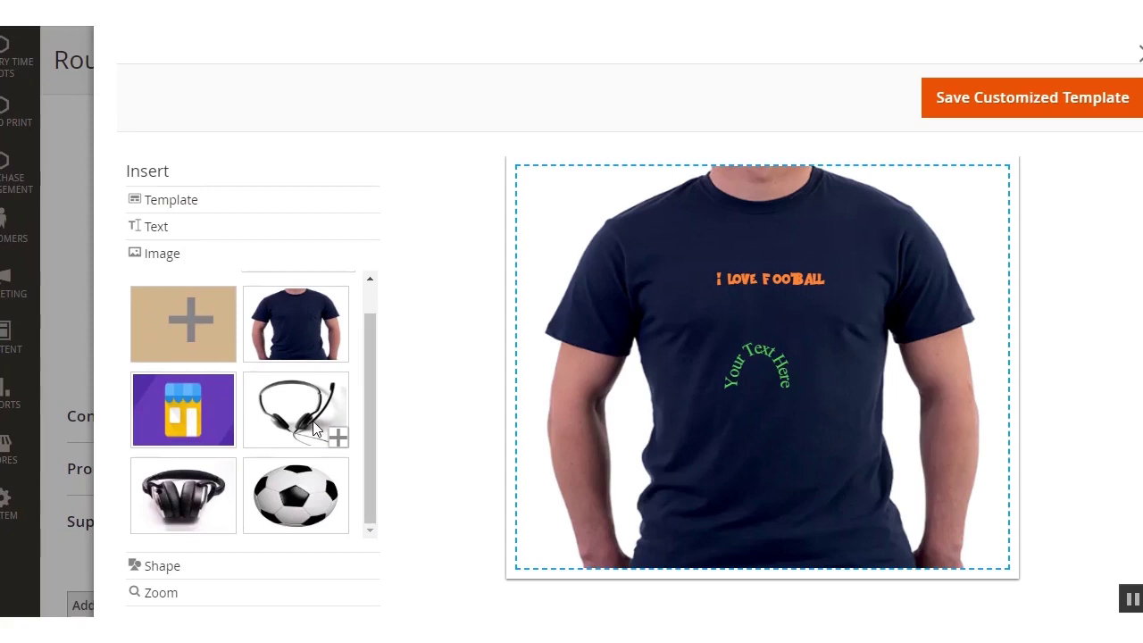
{"action": "left_click", "coordinate": [340, 436]}
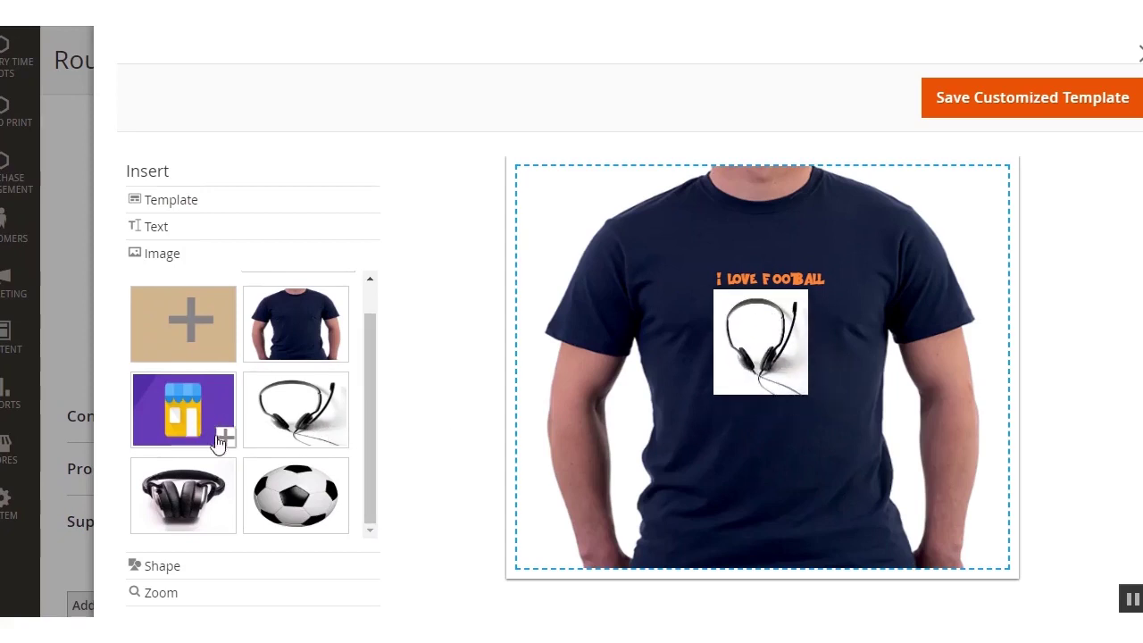
{"action": "left_click_drag", "start_coordinate": [751, 354], "coordinate": [786, 355]}
{"action": "left_click", "coordinate": [802, 346]}
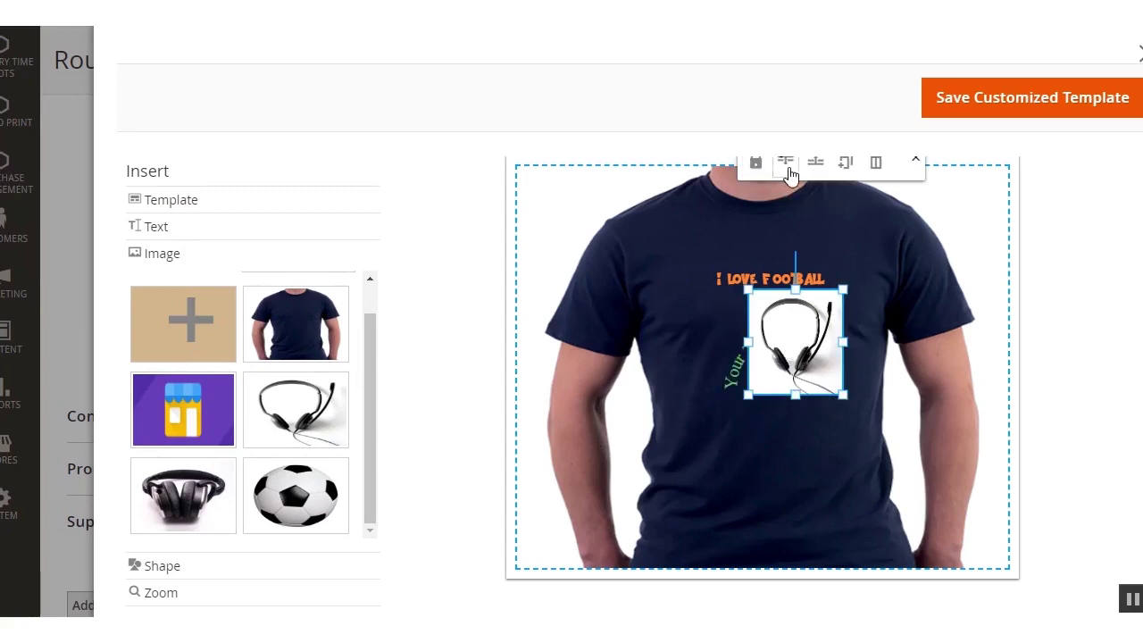
{"action": "left_click", "coordinate": [877, 166]}
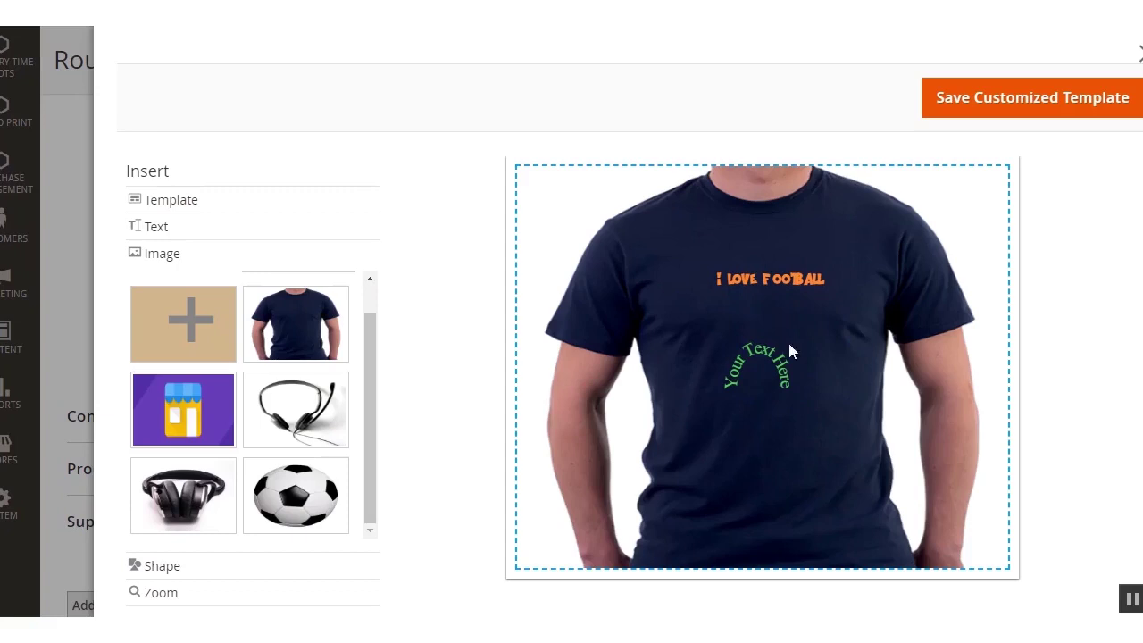
Step: Insert a circle shape, fill it with yellow #FFC733 and place it beside the dome-shaped text below the slogan
{"action": "left_click", "coordinate": [166, 257]}
{"action": "left_click", "coordinate": [162, 284]}
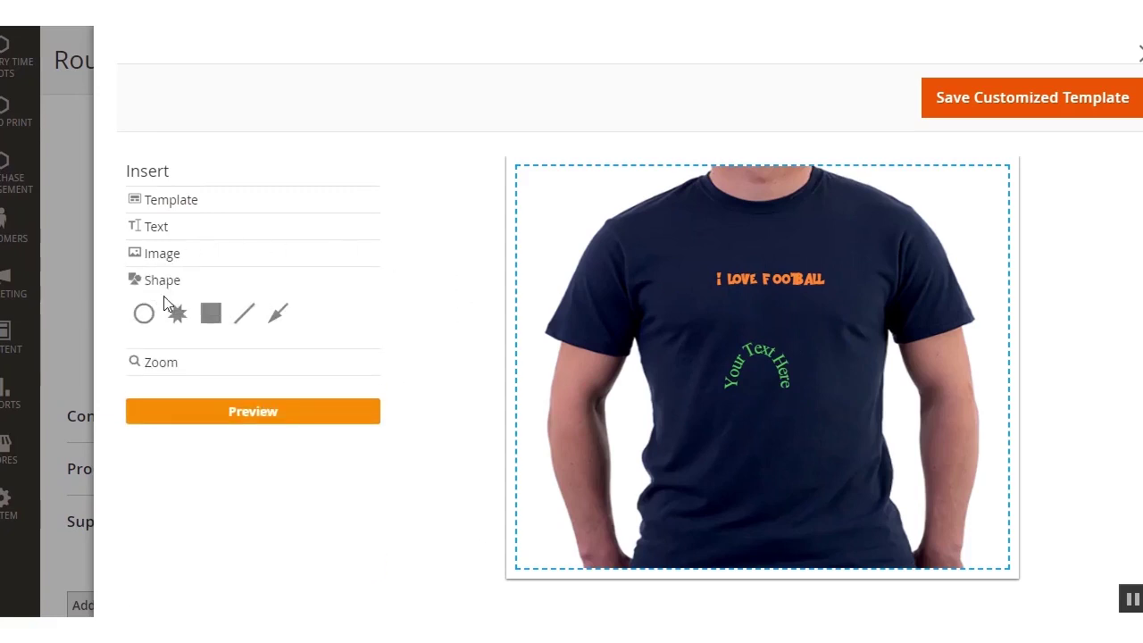
{"action": "left_click", "coordinate": [145, 320]}
{"action": "left_click_drag", "start_coordinate": [728, 329], "coordinate": [776, 338]}
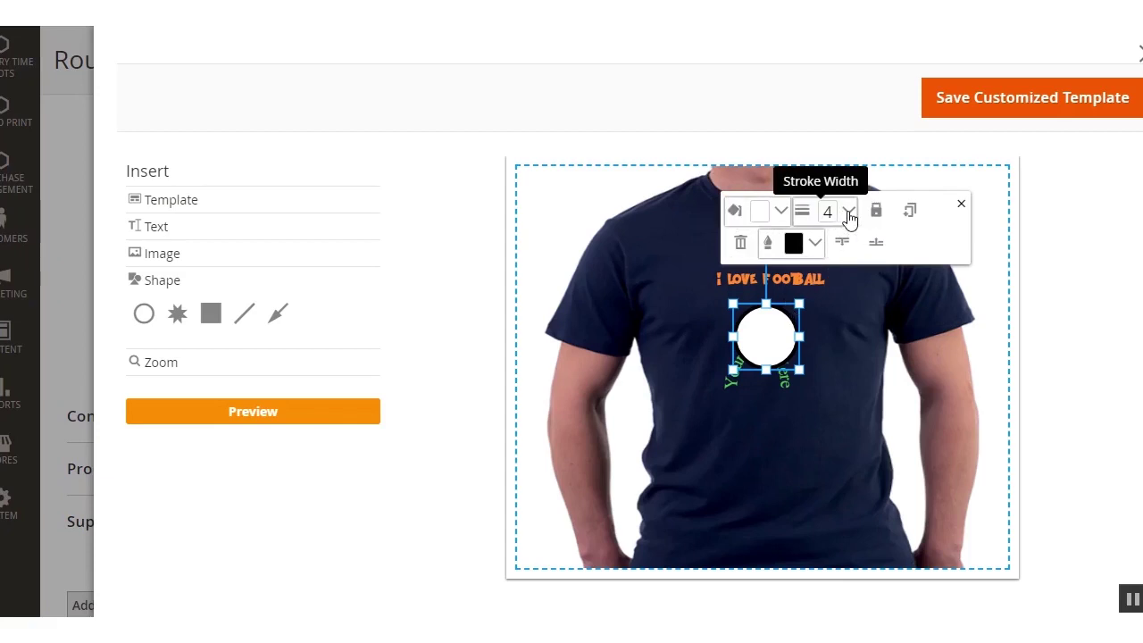
{"action": "left_click", "coordinate": [782, 214]}
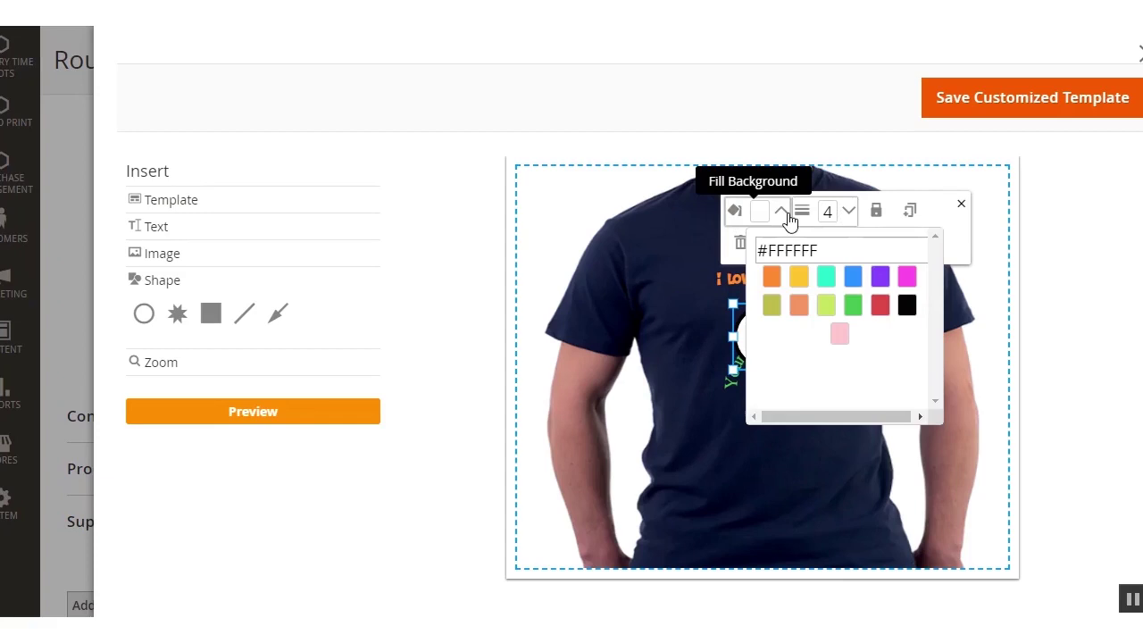
{"action": "left_click", "coordinate": [798, 276]}
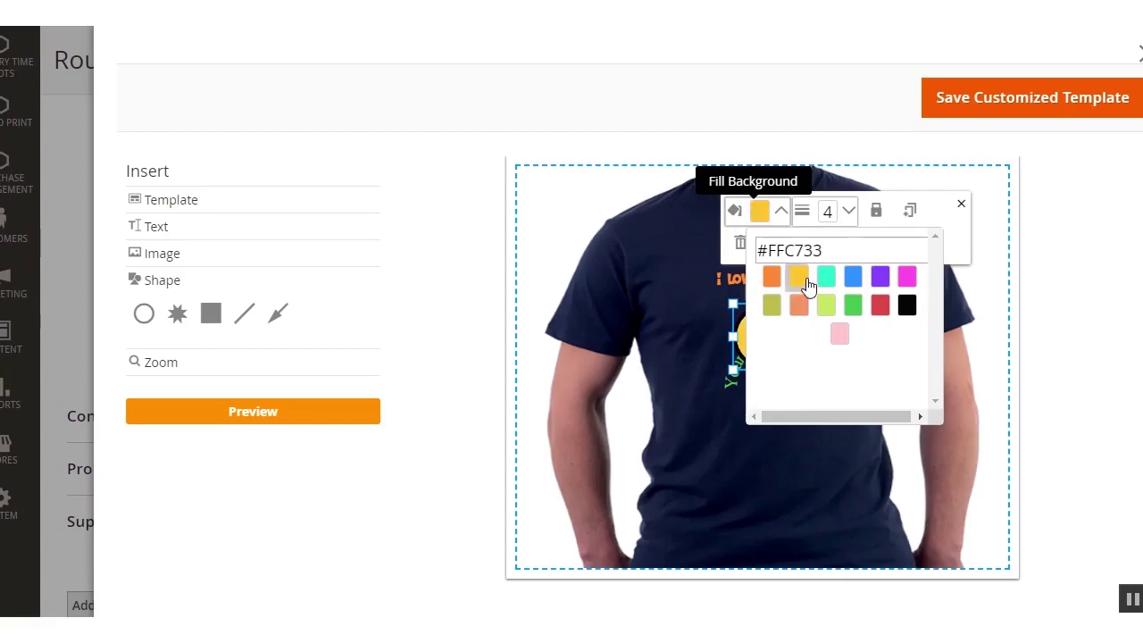
{"action": "left_click", "coordinate": [693, 304]}
{"action": "left_click_drag", "start_coordinate": [788, 352], "coordinate": [841, 331]}
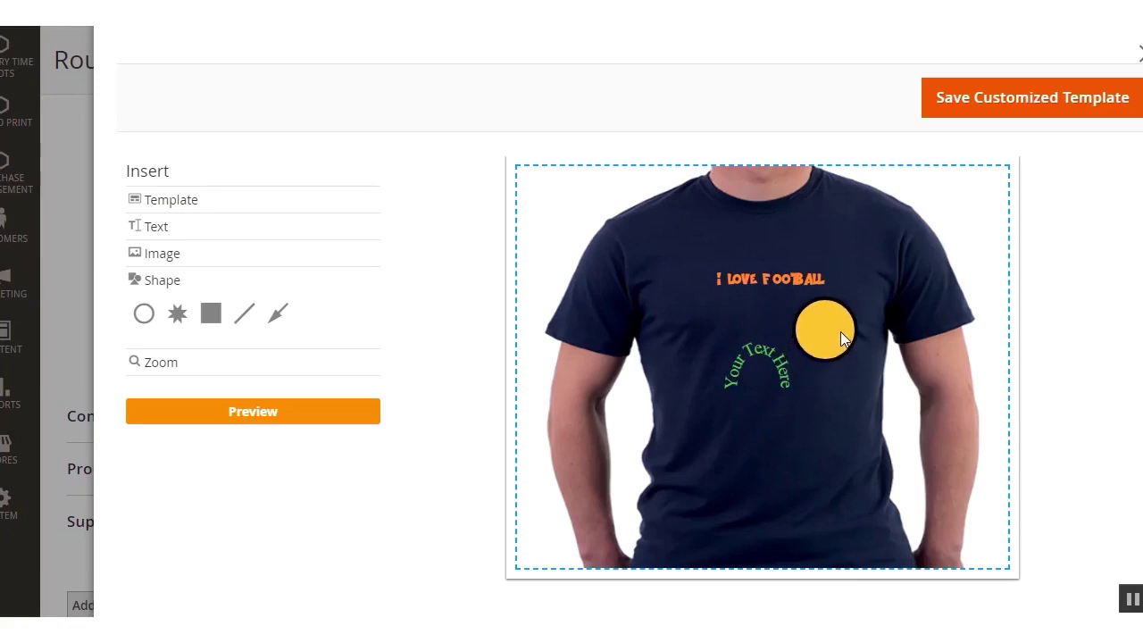
Step: Insert a rectangle shape, place it between the slogan and the dome-shaped text, and delete it
{"action": "left_click", "coordinate": [212, 317]}
{"action": "left_click_drag", "start_coordinate": [815, 404], "coordinate": [730, 323]}
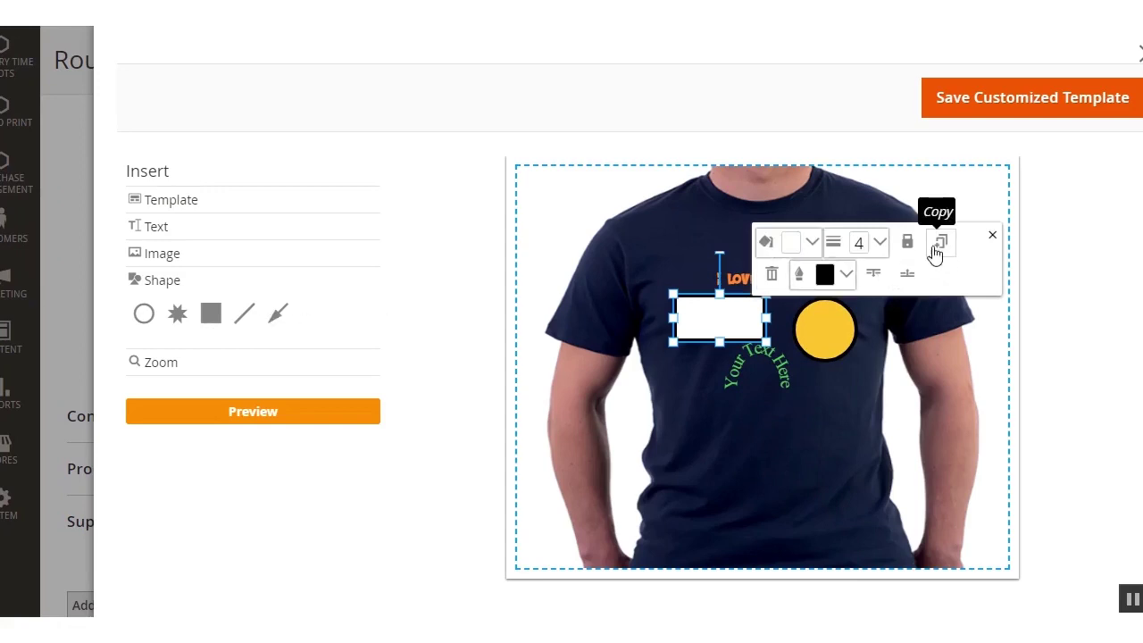
{"action": "left_click", "coordinate": [774, 406]}
{"action": "left_click", "coordinate": [738, 313]}
{"action": "left_click", "coordinate": [734, 378]}
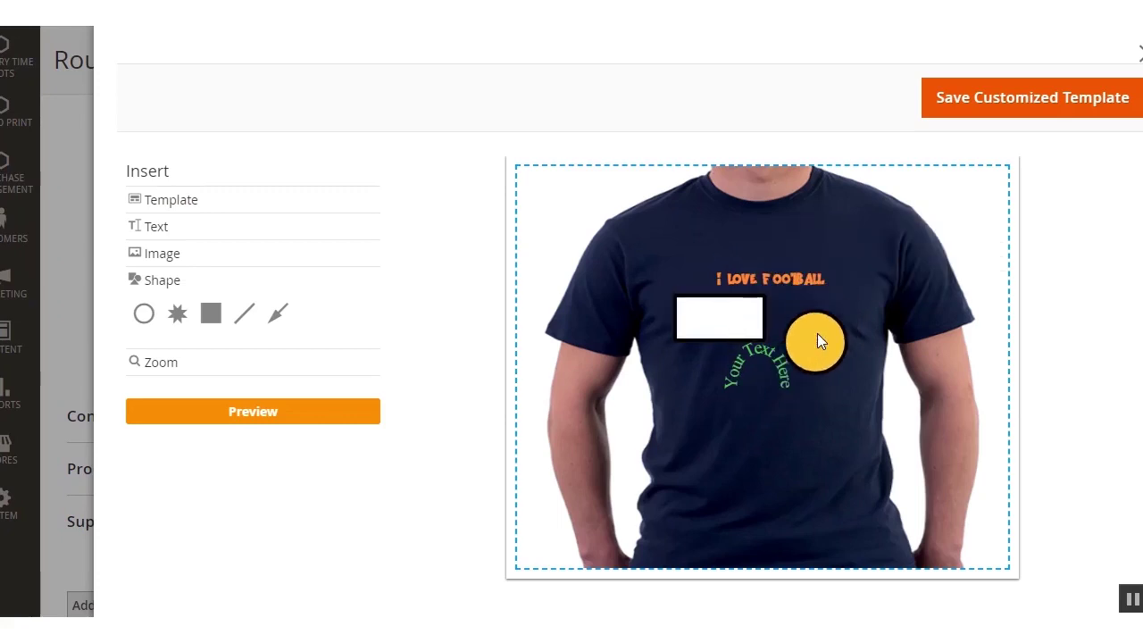
{"action": "left_click", "coordinate": [711, 329]}
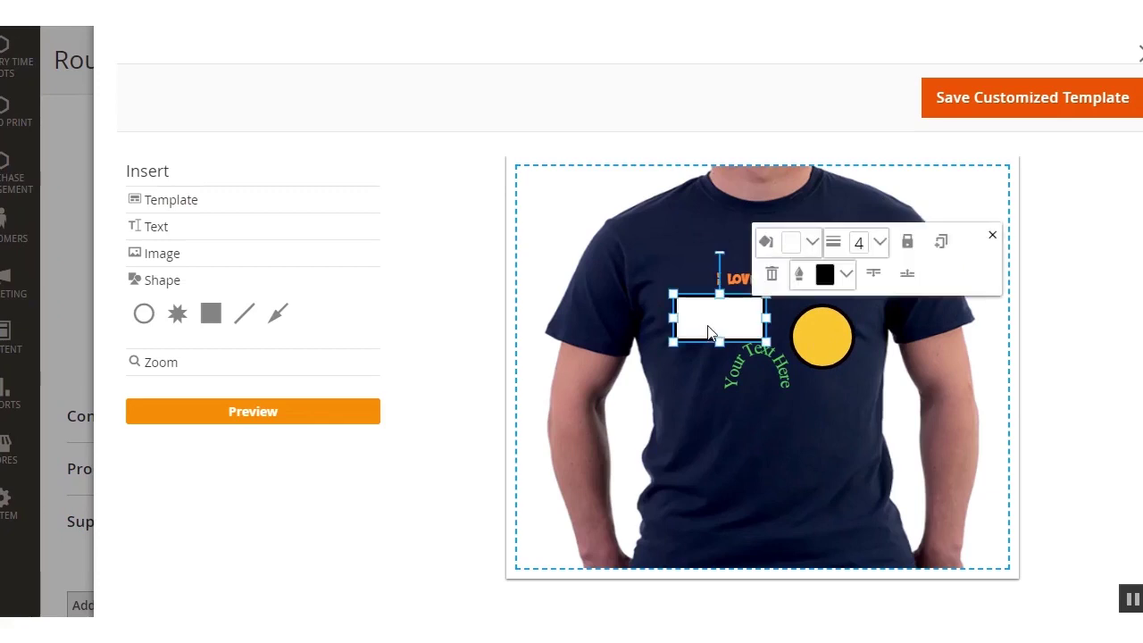
{"action": "left_click", "coordinate": [771, 274]}
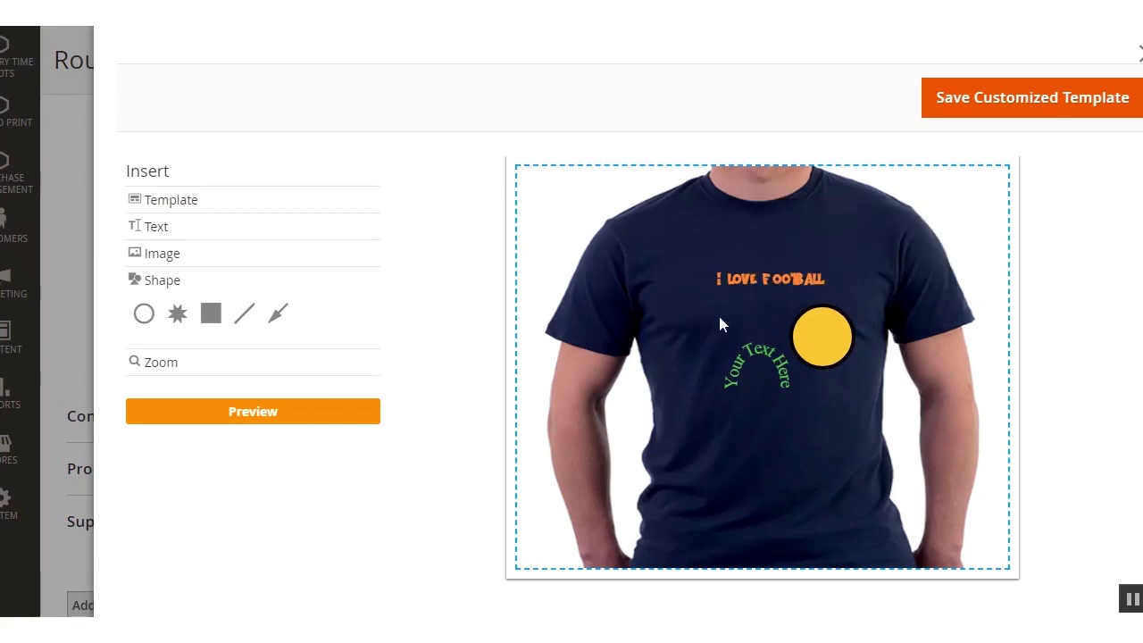
Step: Zoom the shirt design out slightly and preview the whole customized template
{"action": "left_click", "coordinate": [158, 365]}
{"action": "mouse_move", "coordinate": [170, 339]}
{"action": "left_mouse_down"}
{"action": "mouse_move", "coordinate": [156, 337]}
{"action": "mouse_move", "coordinate": [280, 348]}
{"action": "mouse_move", "coordinate": [135, 347]}
{"action": "mouse_move", "coordinate": [168, 351]}
{"action": "left_mouse_up"}
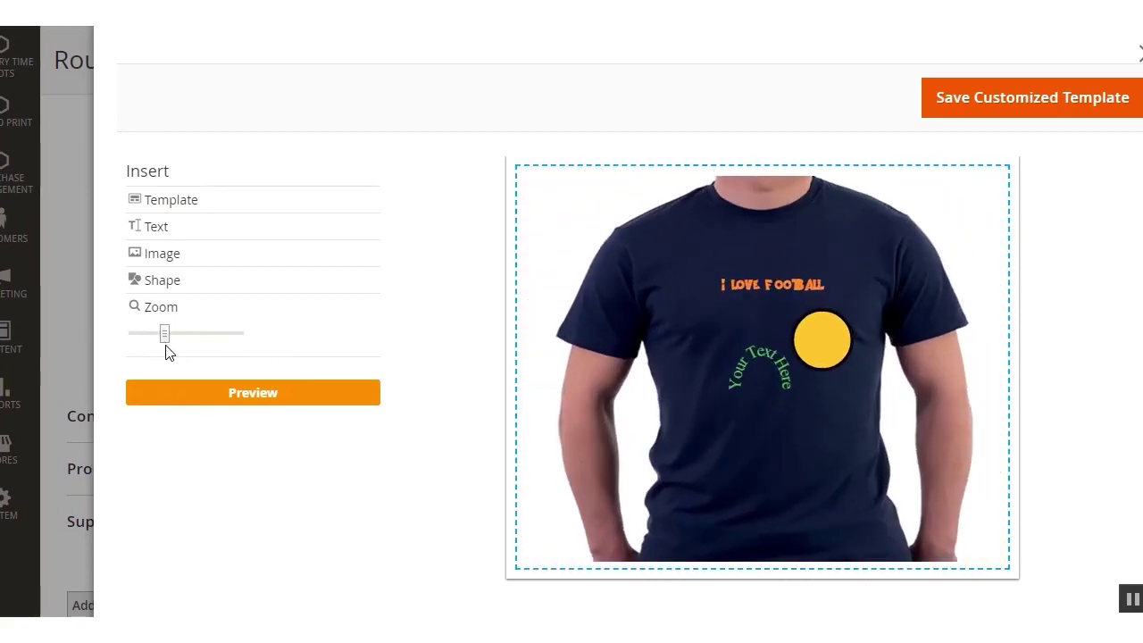
{"action": "left_click", "coordinate": [241, 404]}
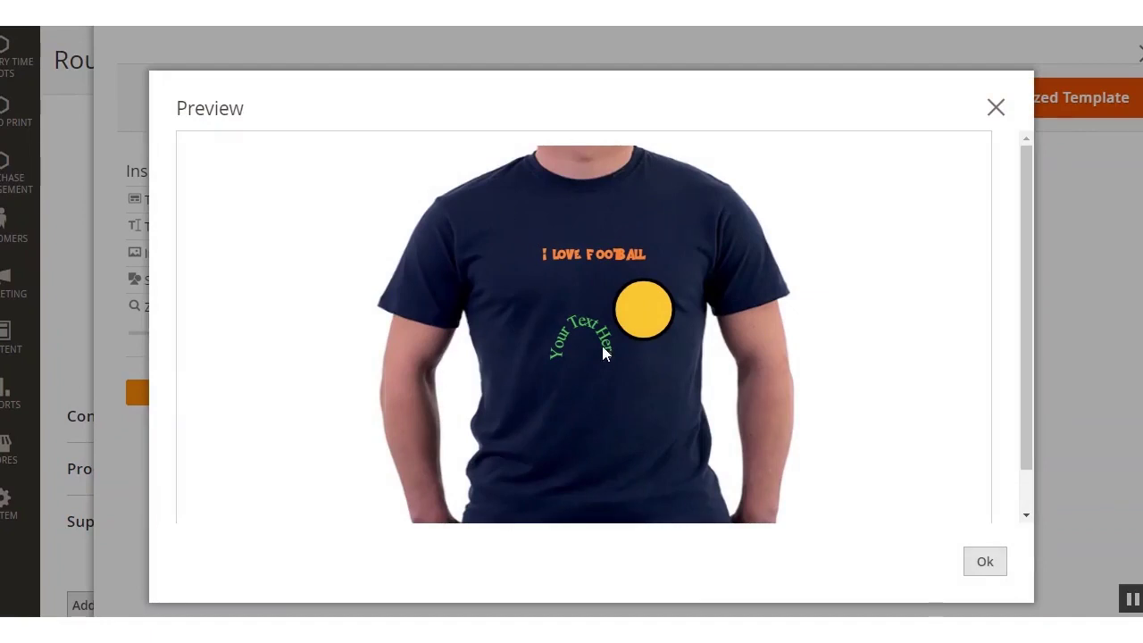
{"action": "left_click_drag", "start_coordinate": [1029, 430], "coordinate": [1031, 345]}
{"action": "left_click", "coordinate": [985, 561]}
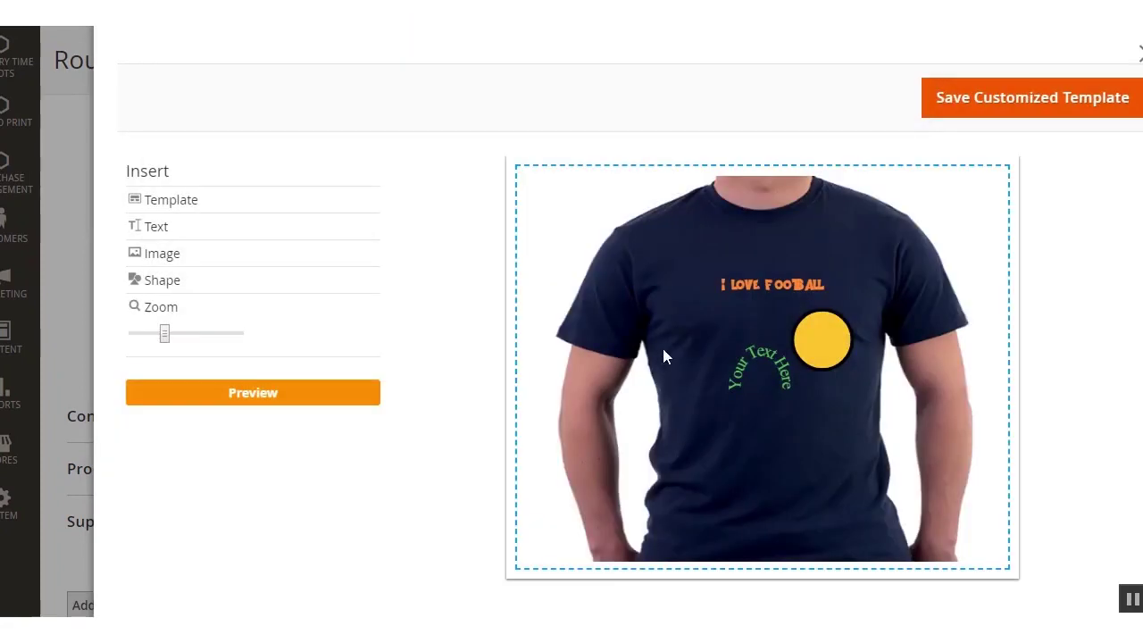
Step: Set the Front Side template as the default and save the customized template
{"action": "left_click", "coordinate": [1067, 112]}
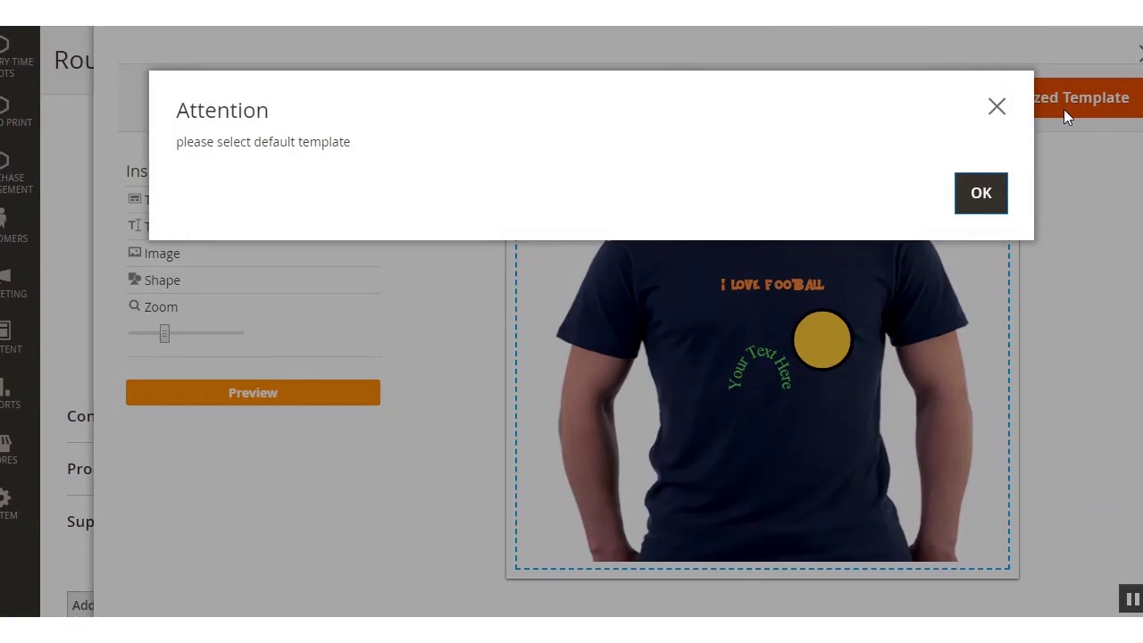
{"action": "left_click", "coordinate": [982, 198]}
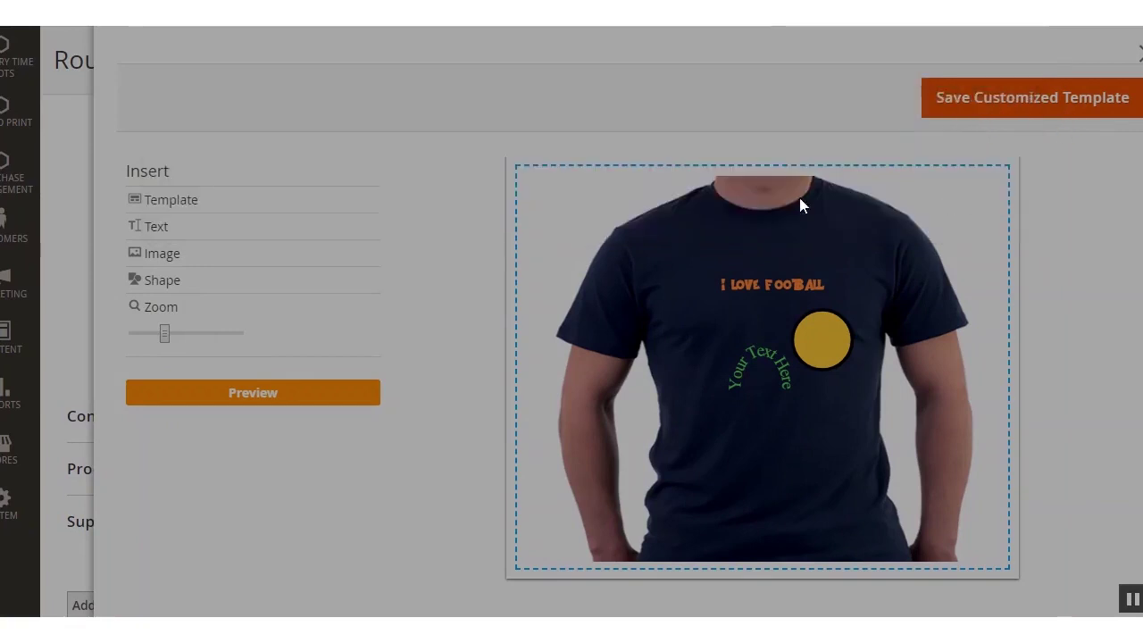
{"action": "left_click", "coordinate": [192, 202]}
{"action": "mouse_move", "coordinate": [229, 373]}
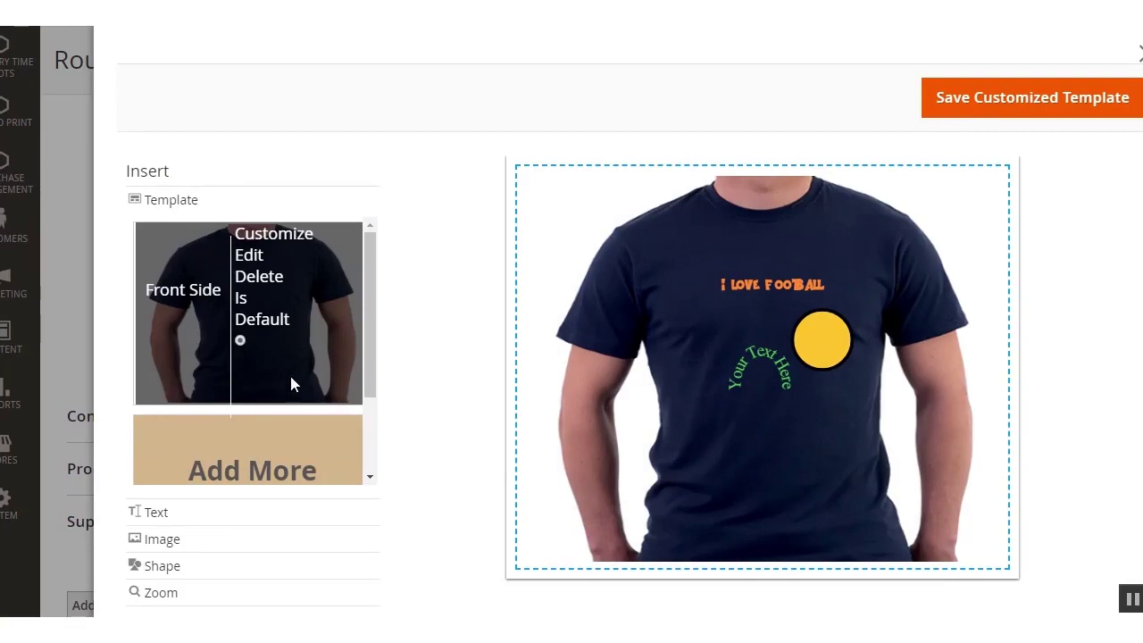
{"action": "left_click", "coordinate": [996, 100]}
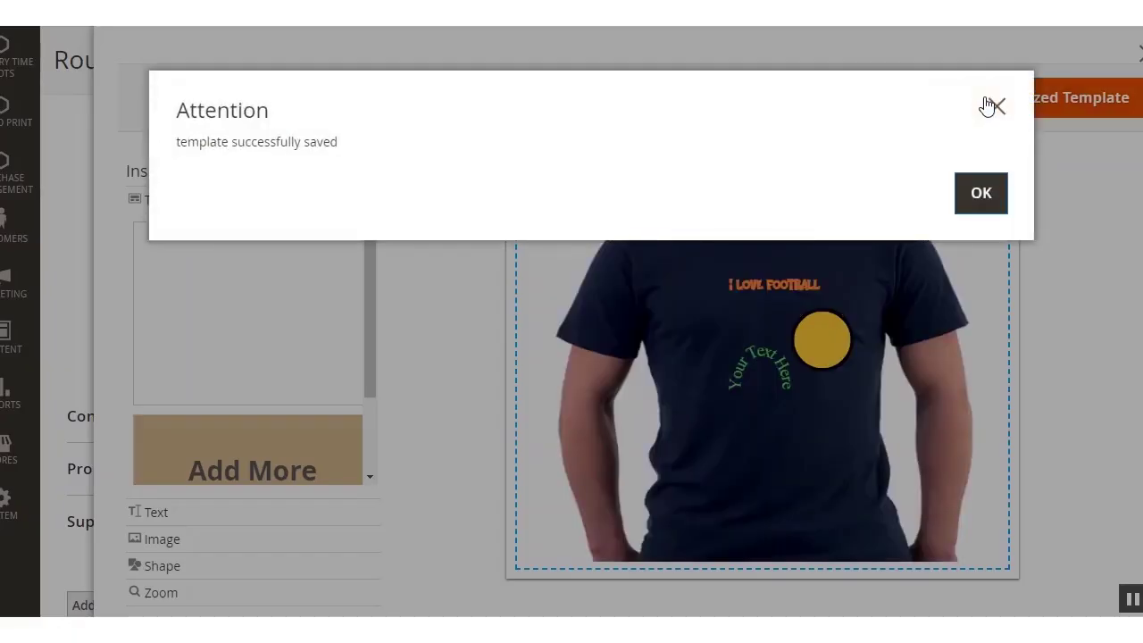
{"action": "left_click_drag", "start_coordinate": [235, 142], "coordinate": [333, 140]}
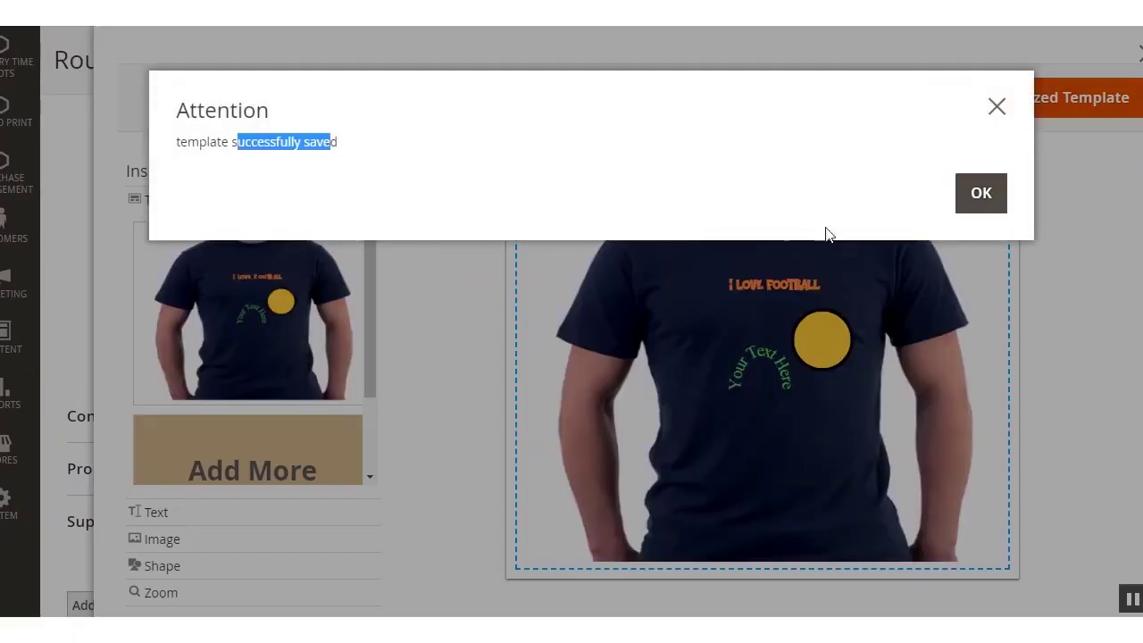
{"action": "left_click", "coordinate": [985, 204]}
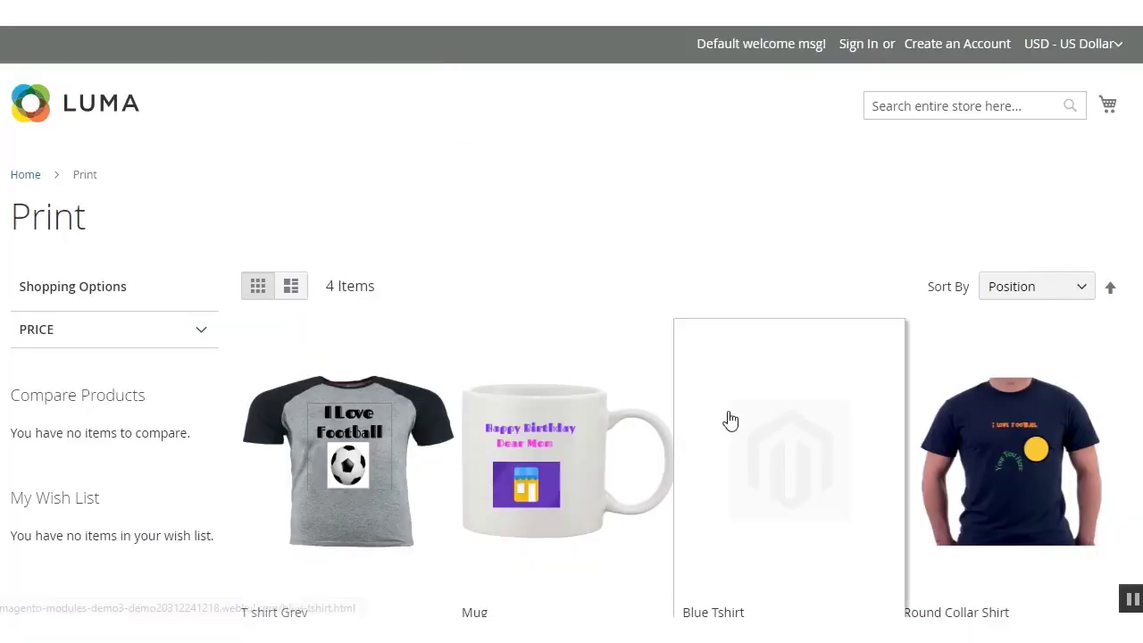
Step: Open the Round Collar Shirt product page from the Print category of the Luma storefront to view the customized design
{"action": "scroll", "coordinate": [983, 402], "scroll_direction": "down", "scroll_amount": 2}
{"action": "mouse_move", "coordinate": [1036, 259]}
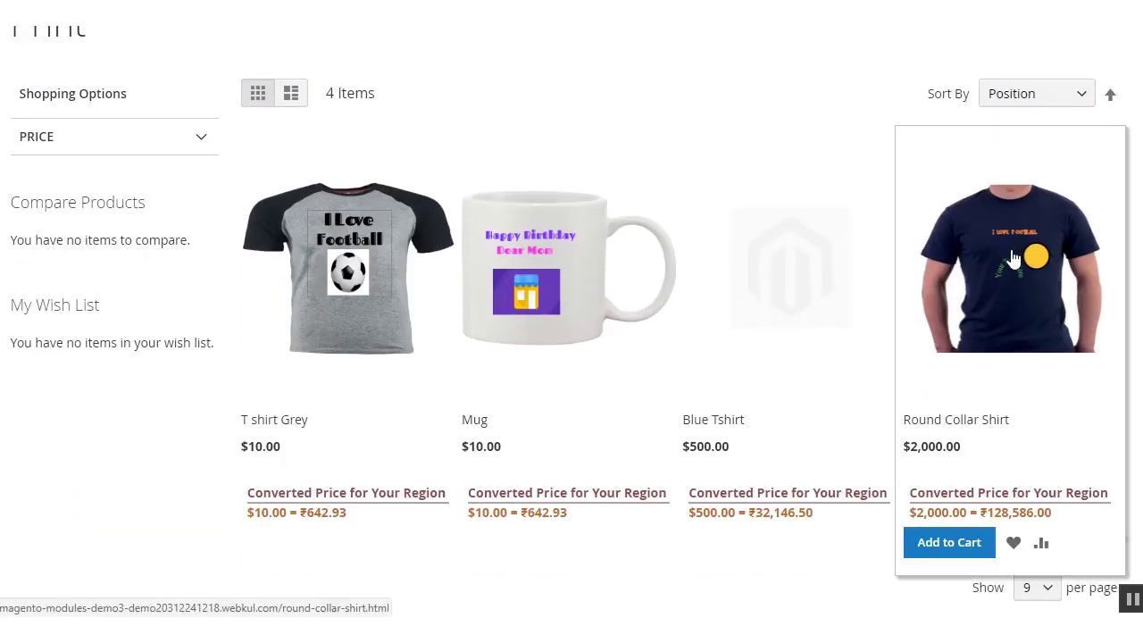
{"action": "left_click", "coordinate": [1014, 259]}
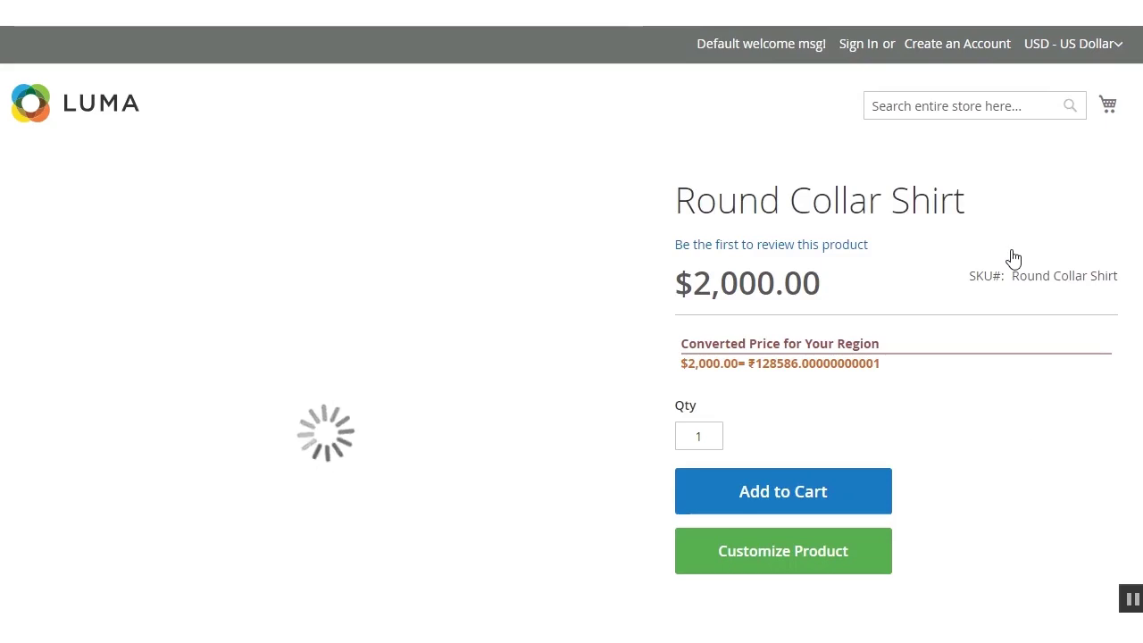
{"action": "scroll", "coordinate": [572, 357], "scroll_direction": "down", "scroll_amount": 1}
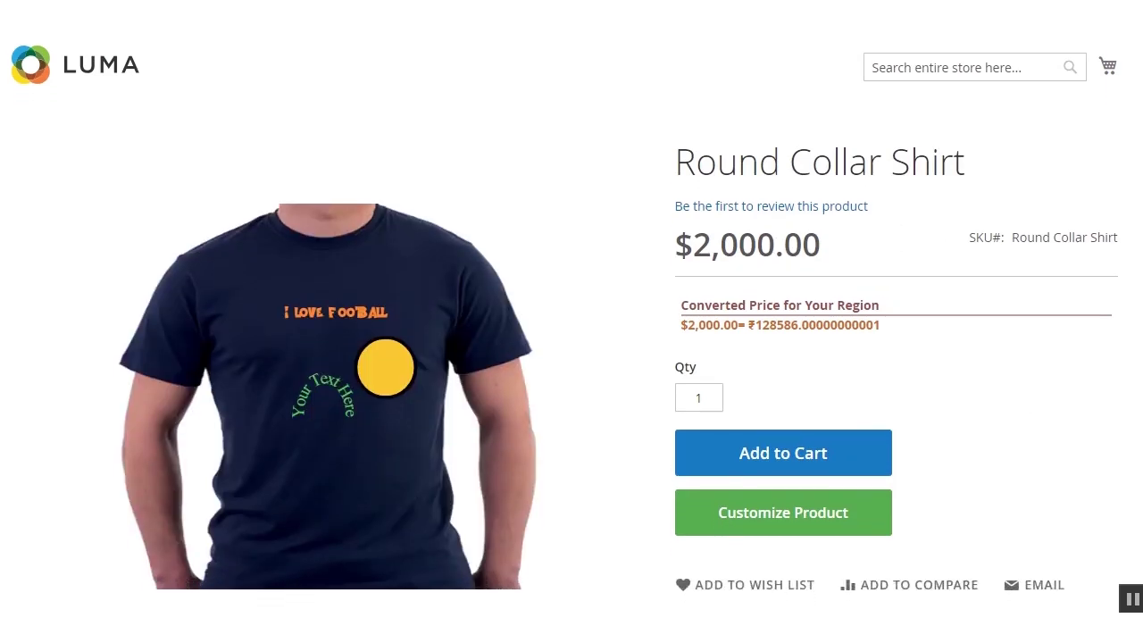
Step: Open the customization canvas for the Round Collar Shirt from its storefront product page
{"action": "scroll", "coordinate": [572, 357], "scroll_direction": "down", "scroll_amount": 1}
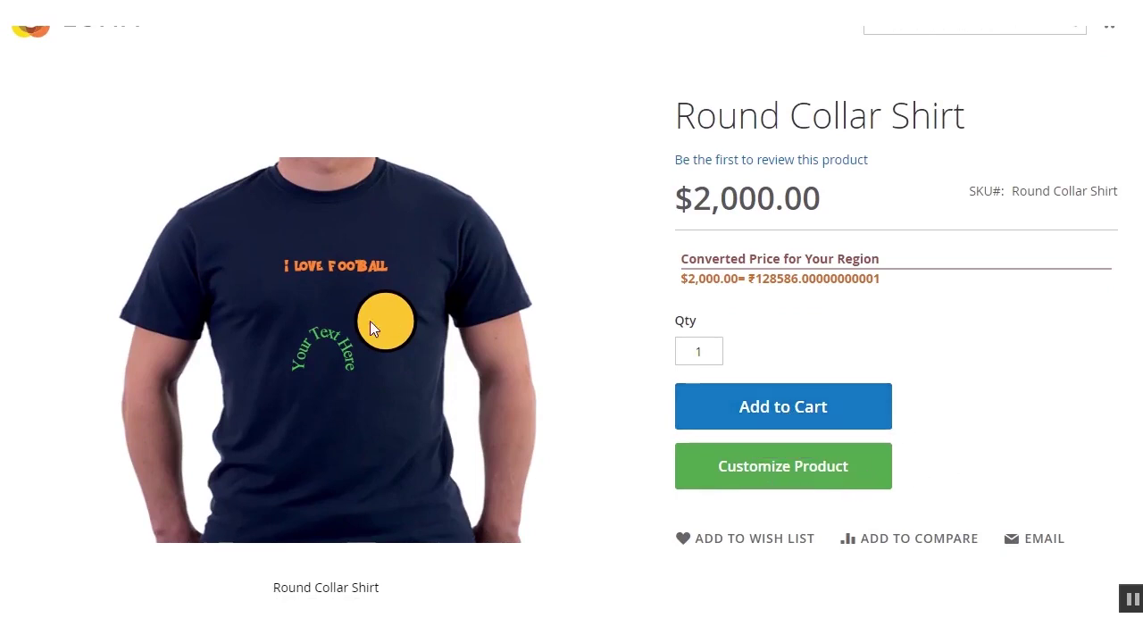
{"action": "left_click", "coordinate": [790, 478]}
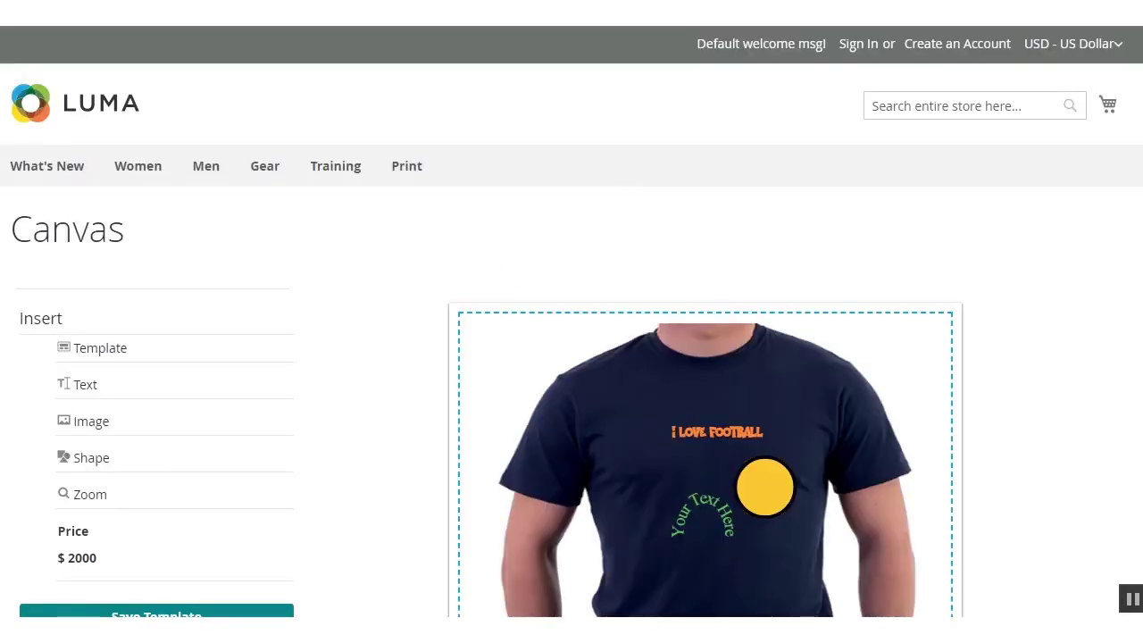
{"action": "scroll", "coordinate": [413, 284], "scroll_direction": "down", "scroll_amount": 2}
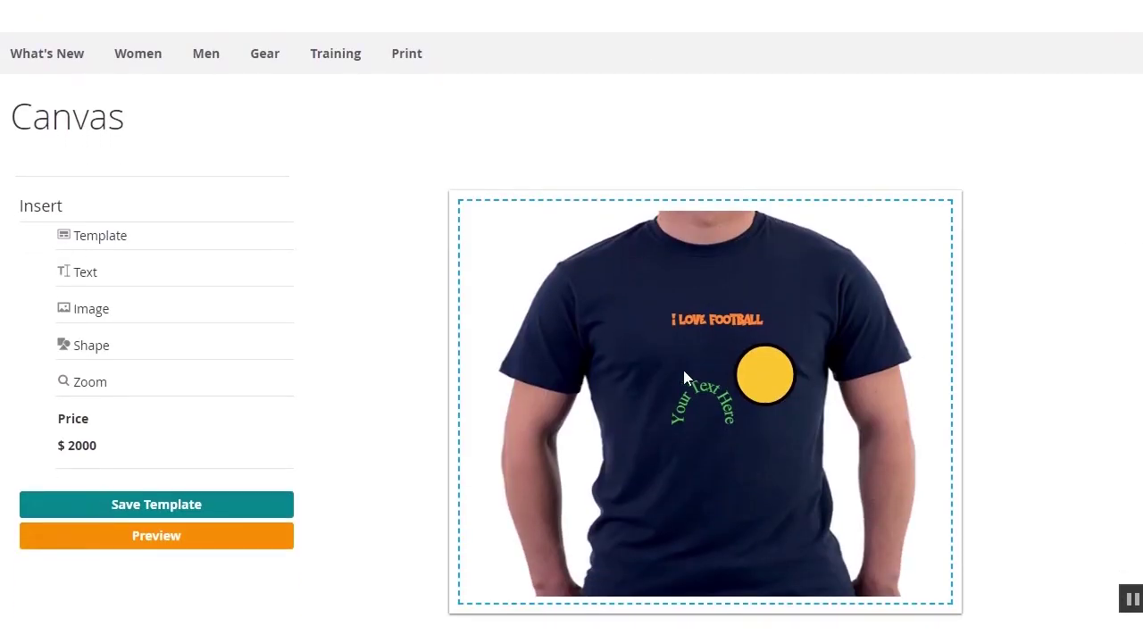
Step: Shift the dome-shaped text and yellow circle slightly upward, and the "I LOVE FOOTBALL" slogan slightly down and to the left
{"action": "left_click_drag", "start_coordinate": [695, 401], "coordinate": [705, 379]}
{"action": "left_click_drag", "start_coordinate": [713, 318], "coordinate": [673, 319]}
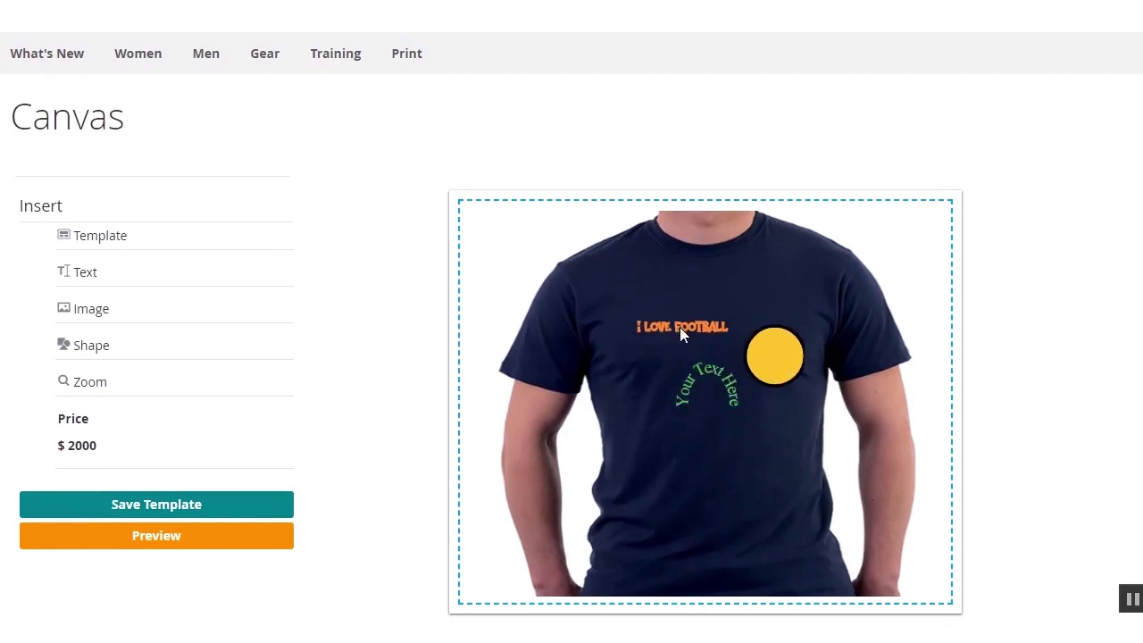
{"action": "left_click", "coordinate": [758, 339]}
{"action": "left_click", "coordinate": [702, 397]}
Step: Look at the templates available for the shirt and collapse the list again
{"action": "left_click", "coordinate": [94, 239]}
{"action": "mouse_move", "coordinate": [145, 382]}
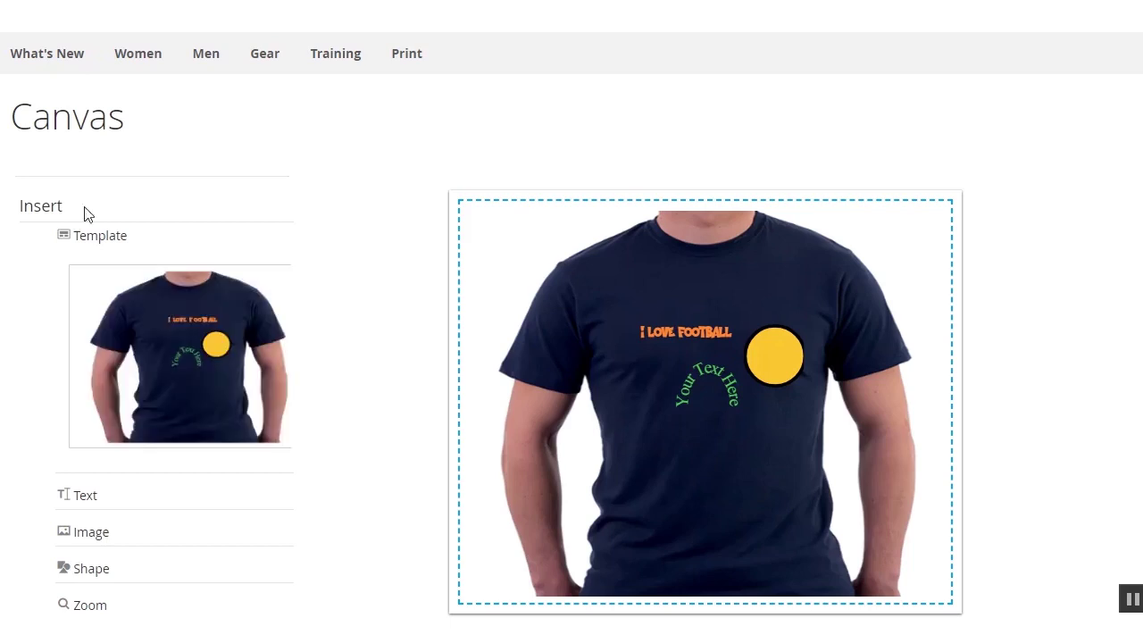
{"action": "left_click", "coordinate": [71, 245]}
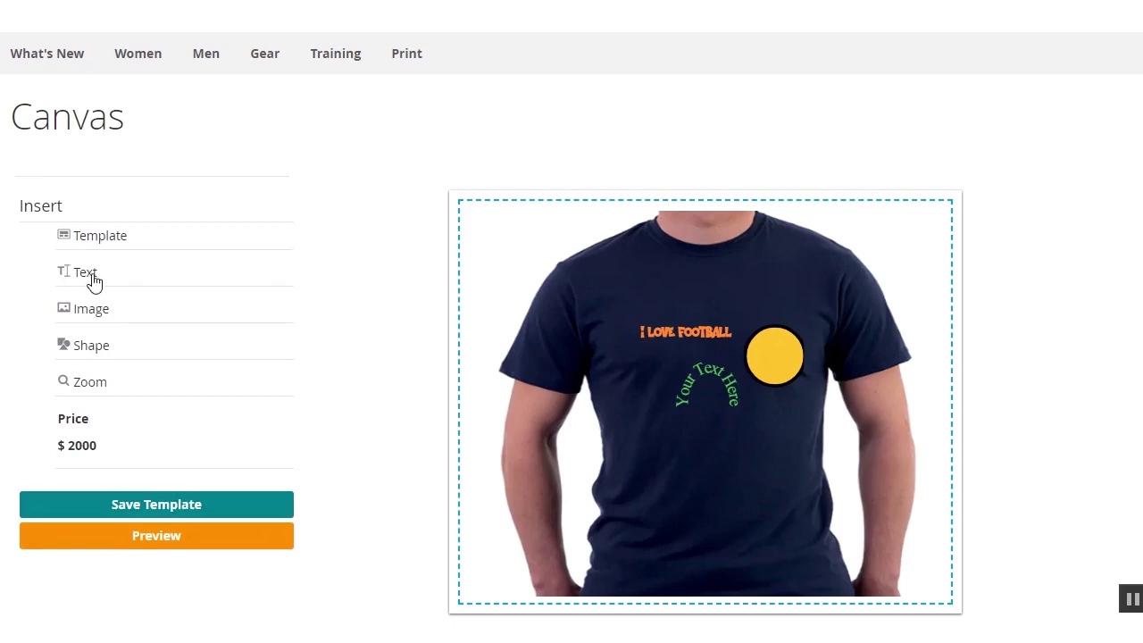
Step: Insert a new text, place it just below the dome-shaped text, and change its wording to "Hello Test WTO"
{"action": "left_click", "coordinate": [93, 281]}
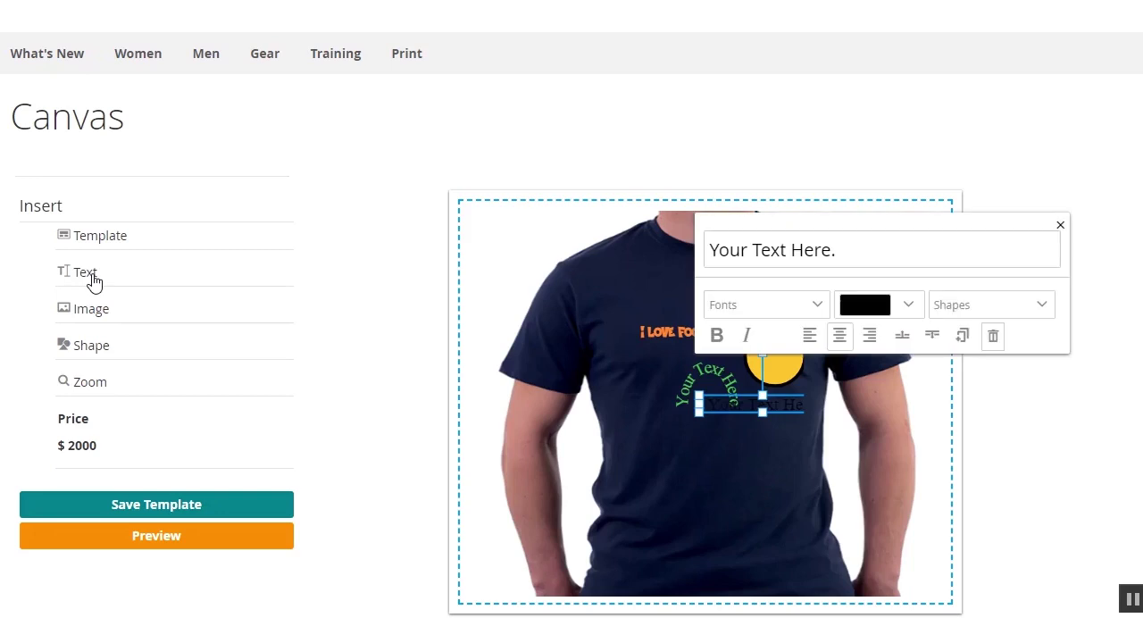
{"action": "left_click_drag", "start_coordinate": [744, 404], "coordinate": [702, 420]}
{"action": "left_click", "coordinate": [763, 402]}
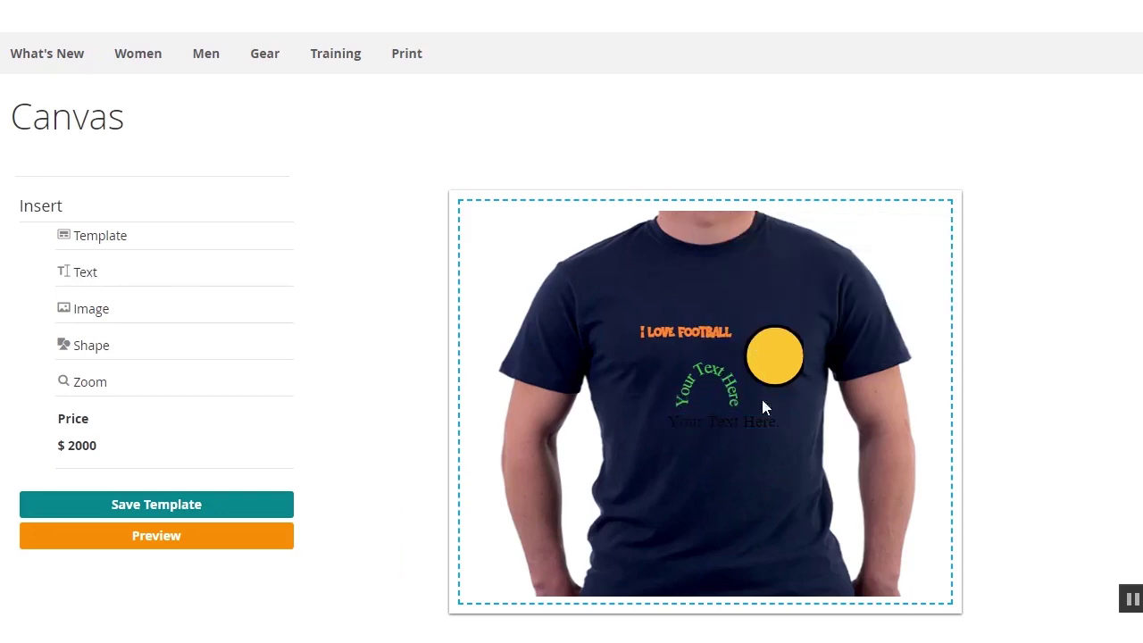
{"action": "left_click", "coordinate": [709, 422]}
{"action": "left_click_drag", "start_coordinate": [840, 253], "coordinate": [701, 252]}
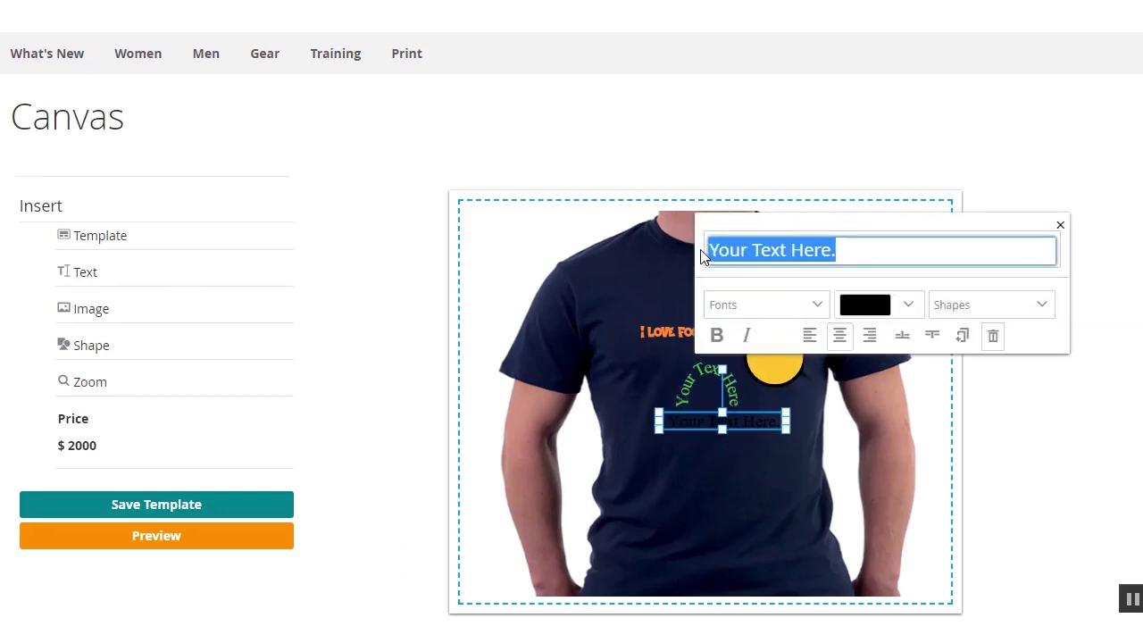
{"action": "type", "text": "Hello Test WTO"}
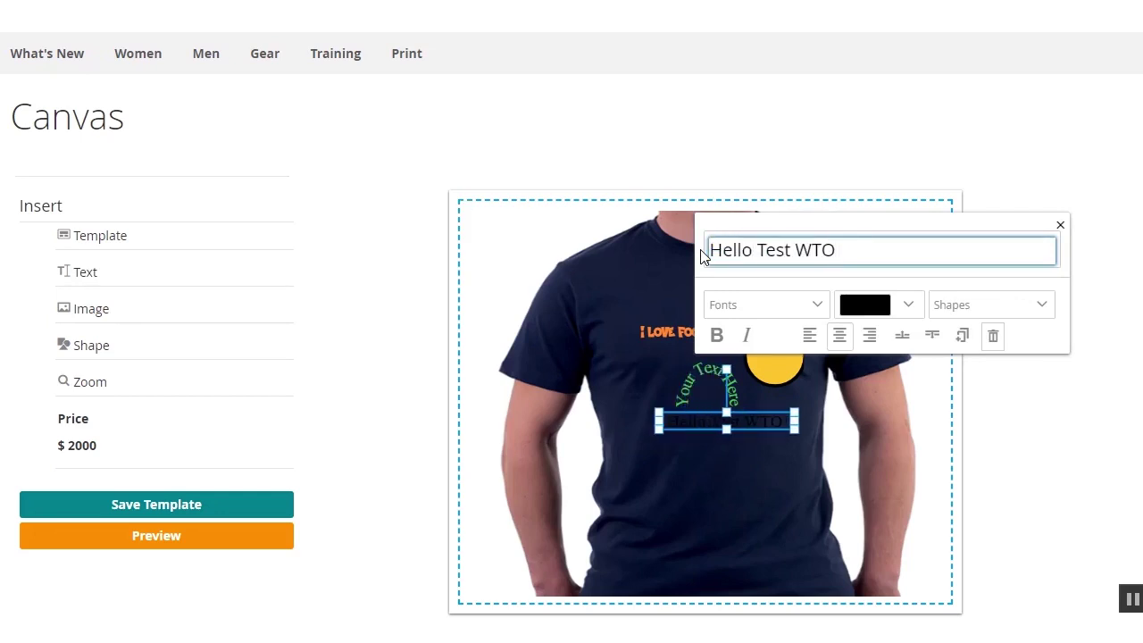
Step: Color the "Hello Test WTO" text light orange and move it slightly farther below the dome-shaped text
{"action": "left_click", "coordinate": [908, 306]}
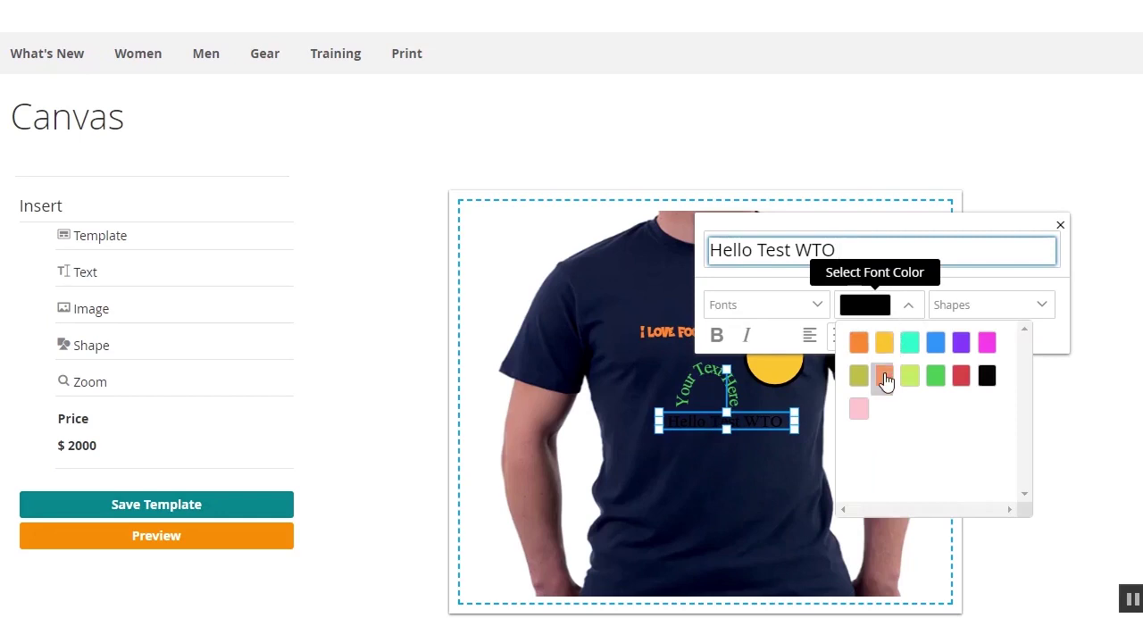
{"action": "left_click", "coordinate": [884, 377]}
{"action": "left_click_drag", "start_coordinate": [760, 436], "coordinate": [764, 441]}
{"action": "left_click", "coordinate": [745, 431]}
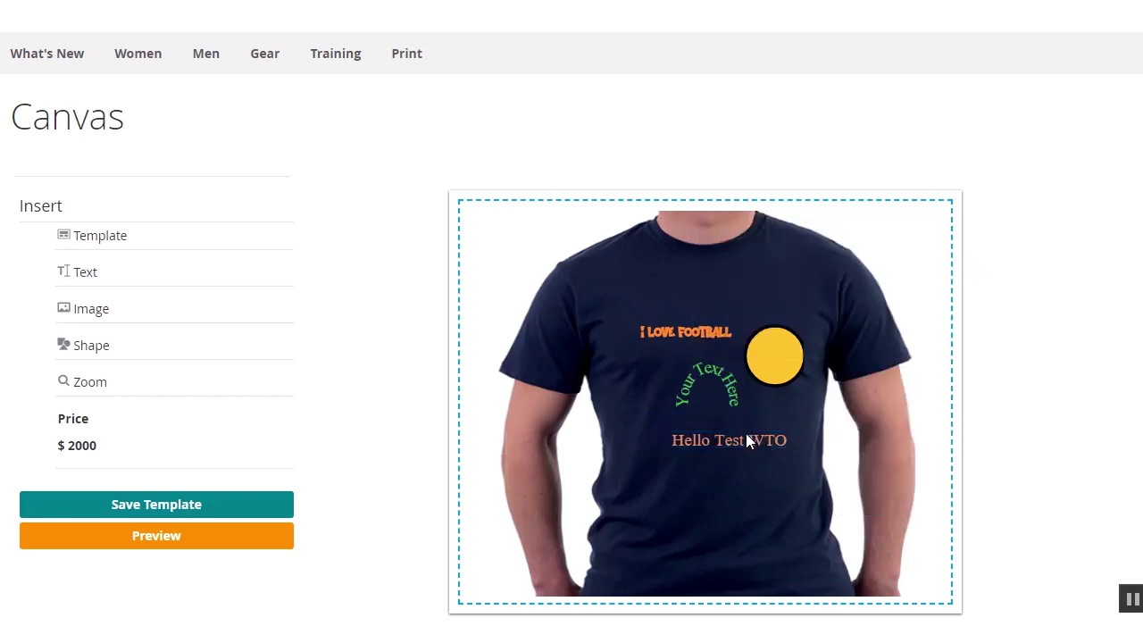
Step: Reposition the "Hello Test WTO" text closer to the dome-shaped text and apply Z Shape to it
{"action": "left_click", "coordinate": [752, 427]}
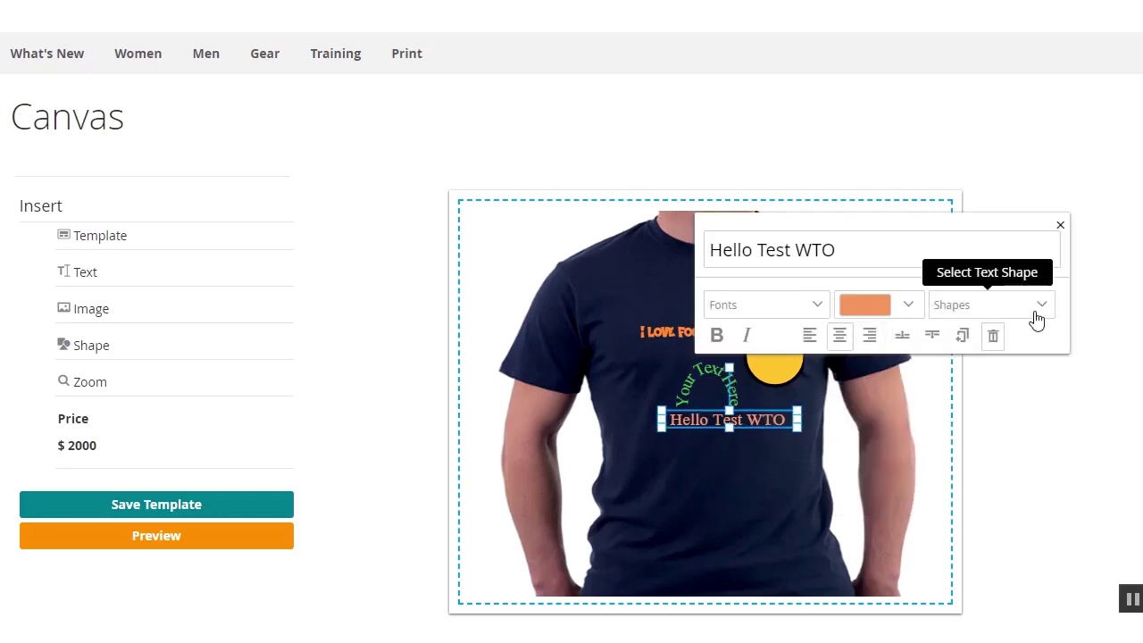
{"action": "left_click", "coordinate": [1036, 314]}
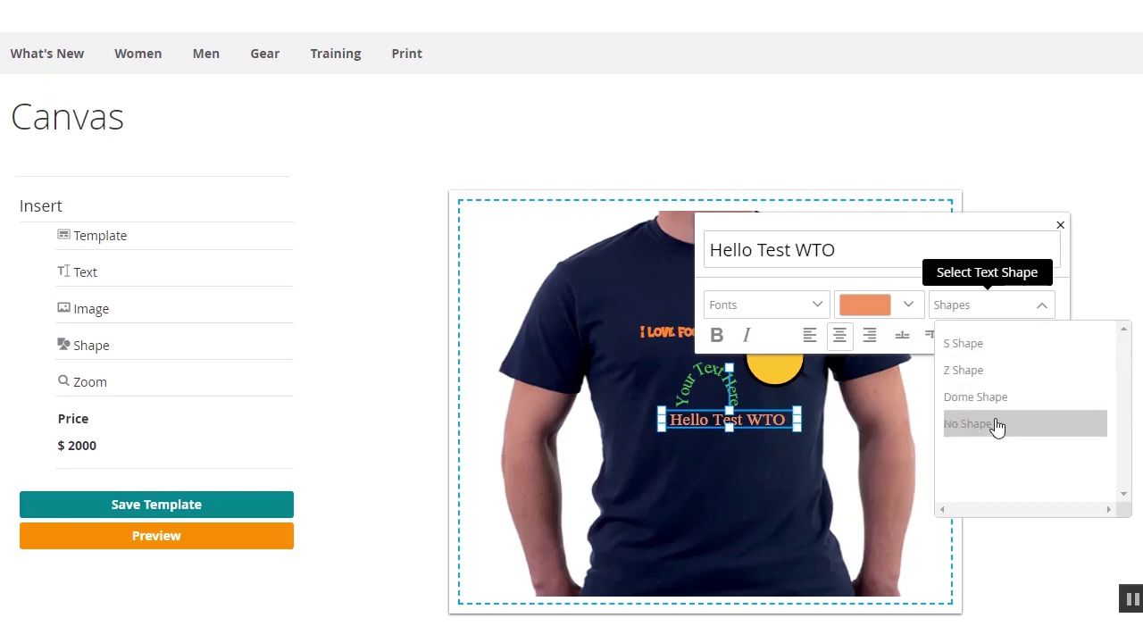
{"action": "left_click", "coordinate": [989, 371]}
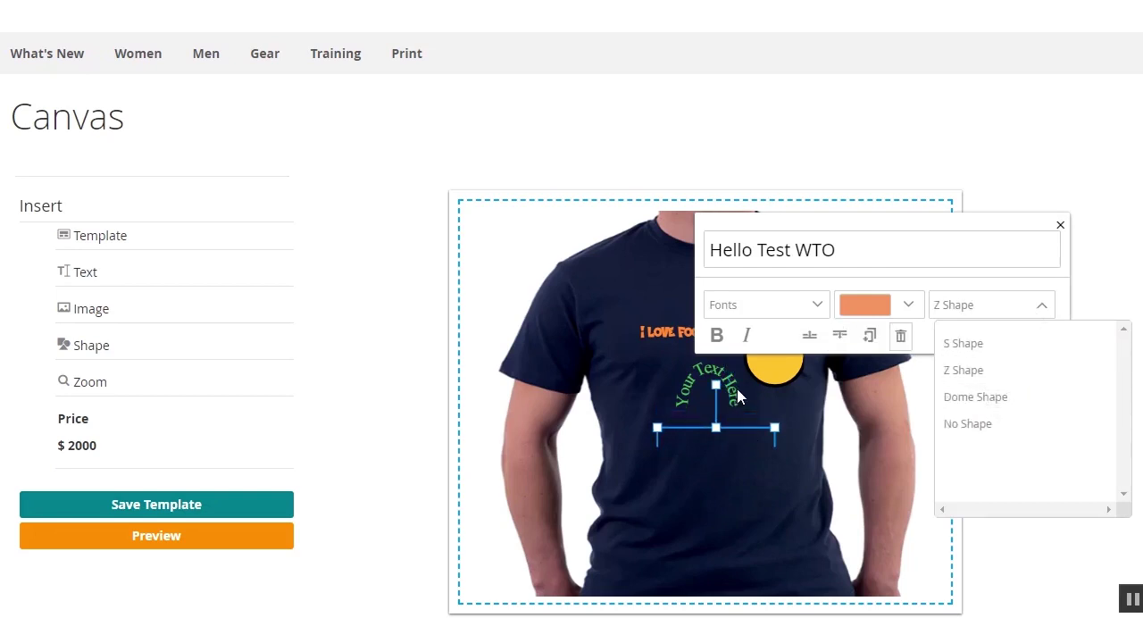
{"action": "left_click", "coordinate": [714, 431]}
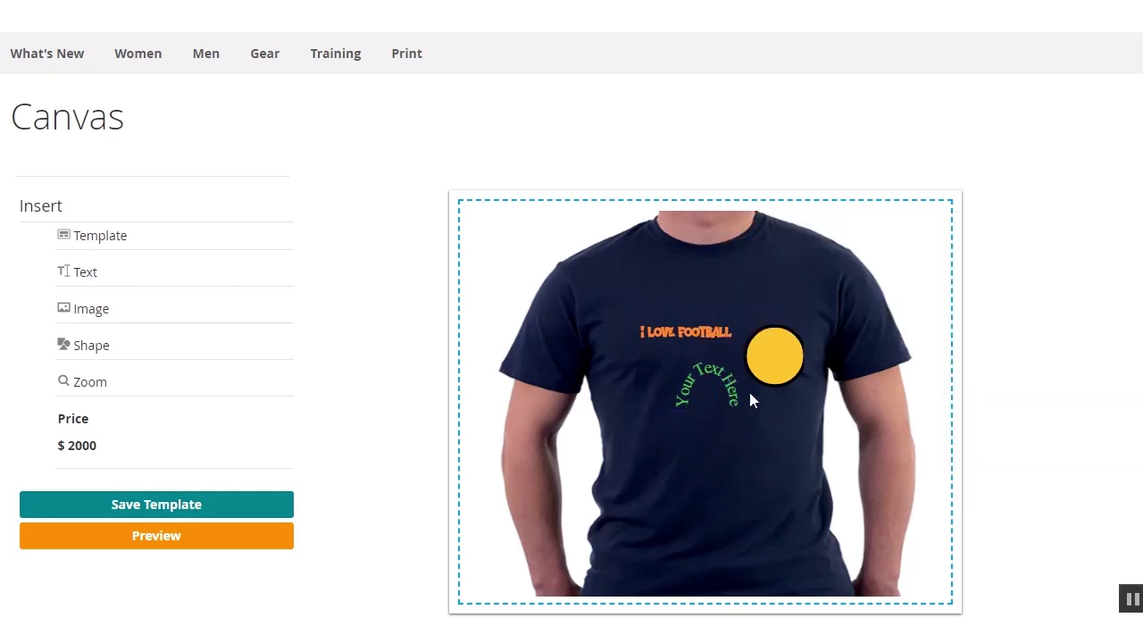
Step: Change the green dome-shaped "Your Text Here." text on the shirt to S Shape
{"action": "left_click", "coordinate": [750, 384]}
{"action": "left_click", "coordinate": [737, 395]}
{"action": "left_click", "coordinate": [702, 423]}
{"action": "left_click", "coordinate": [718, 375]}
{"action": "left_click", "coordinate": [1000, 324]}
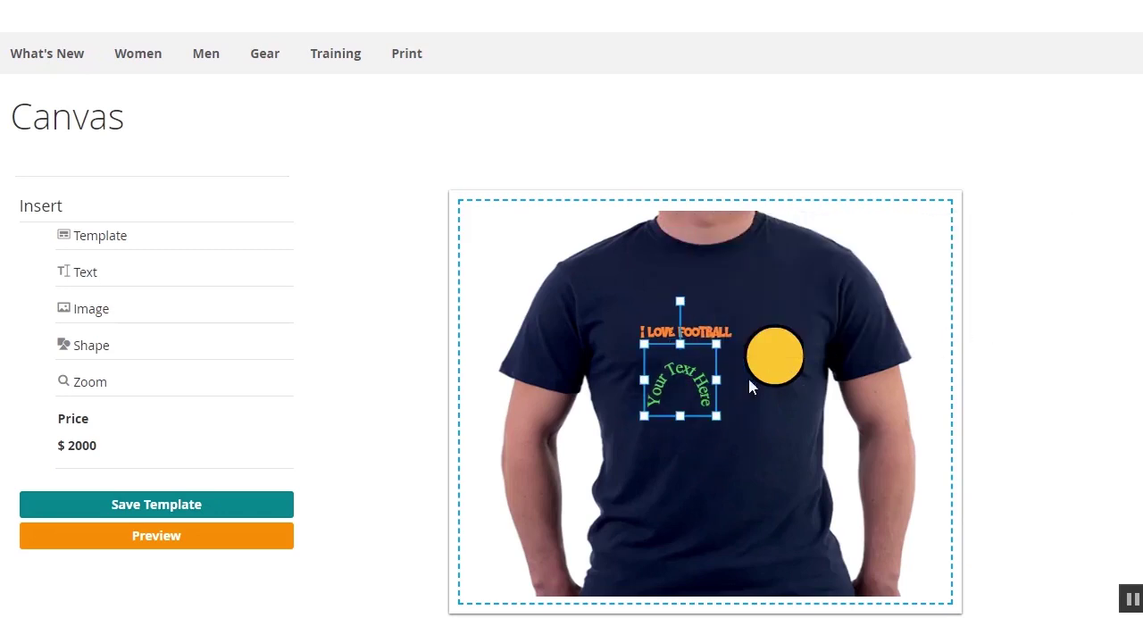
{"action": "left_click", "coordinate": [672, 374]}
{"action": "left_click", "coordinate": [1052, 312]}
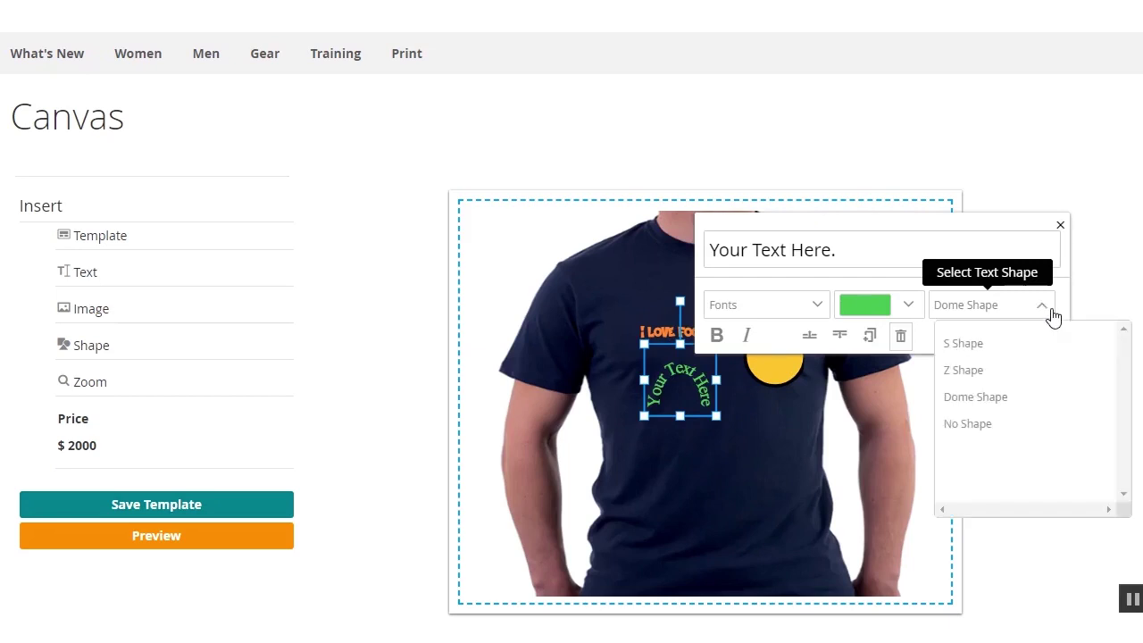
{"action": "left_click", "coordinate": [1007, 345]}
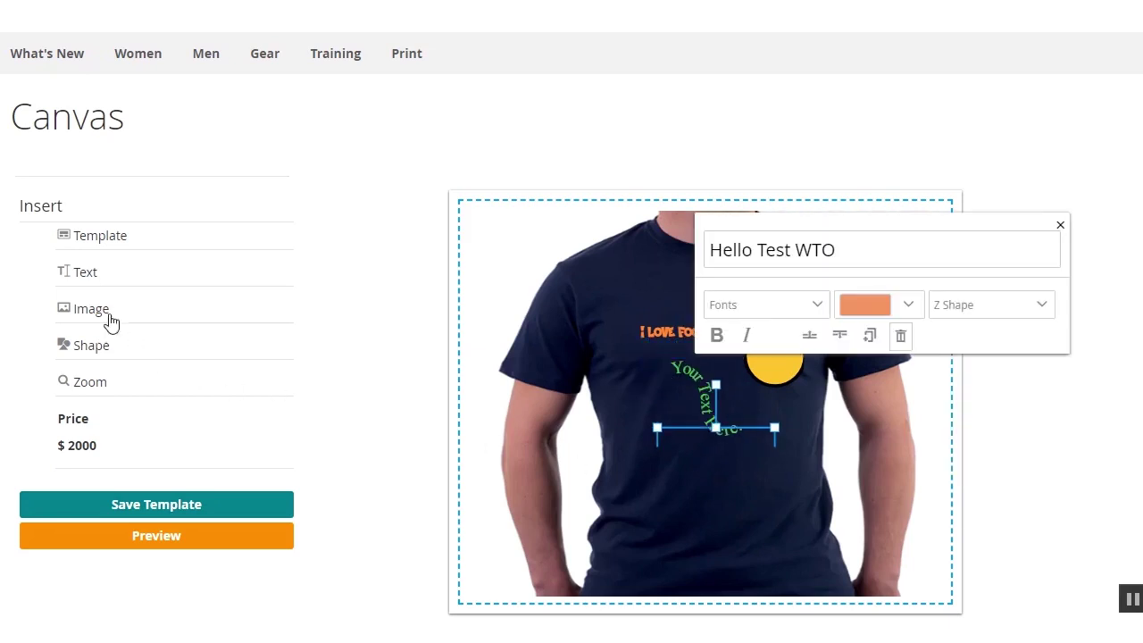
Step: Examine the user images and the image search options available for inserting into the design
{"action": "left_click", "coordinate": [96, 317]}
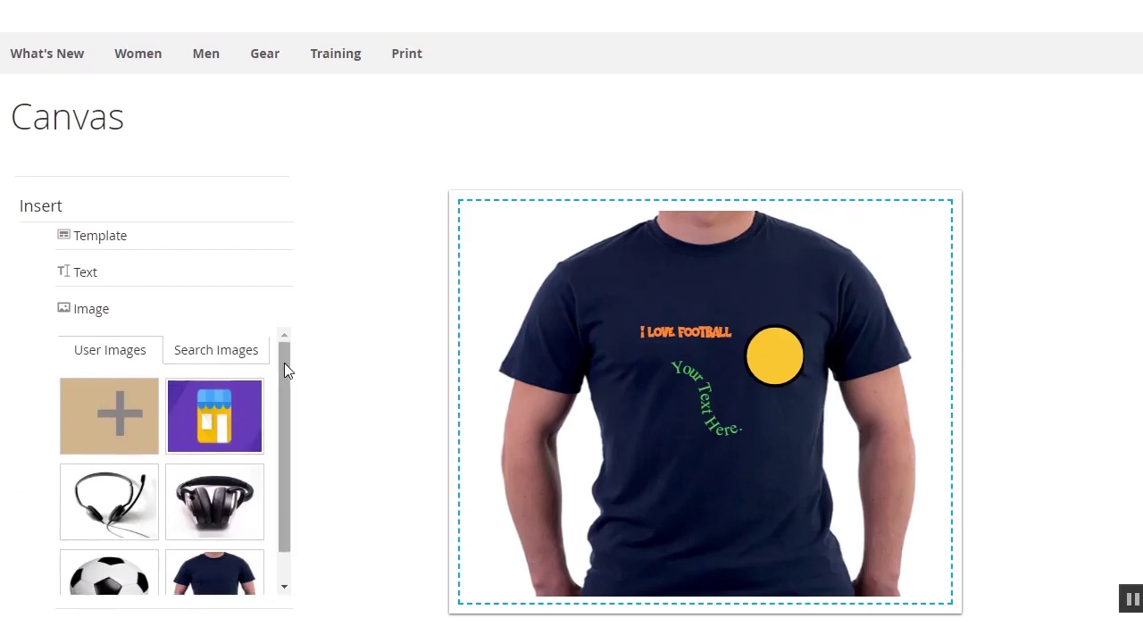
{"action": "scroll", "coordinate": [286, 370], "scroll_direction": "down", "scroll_amount": 1}
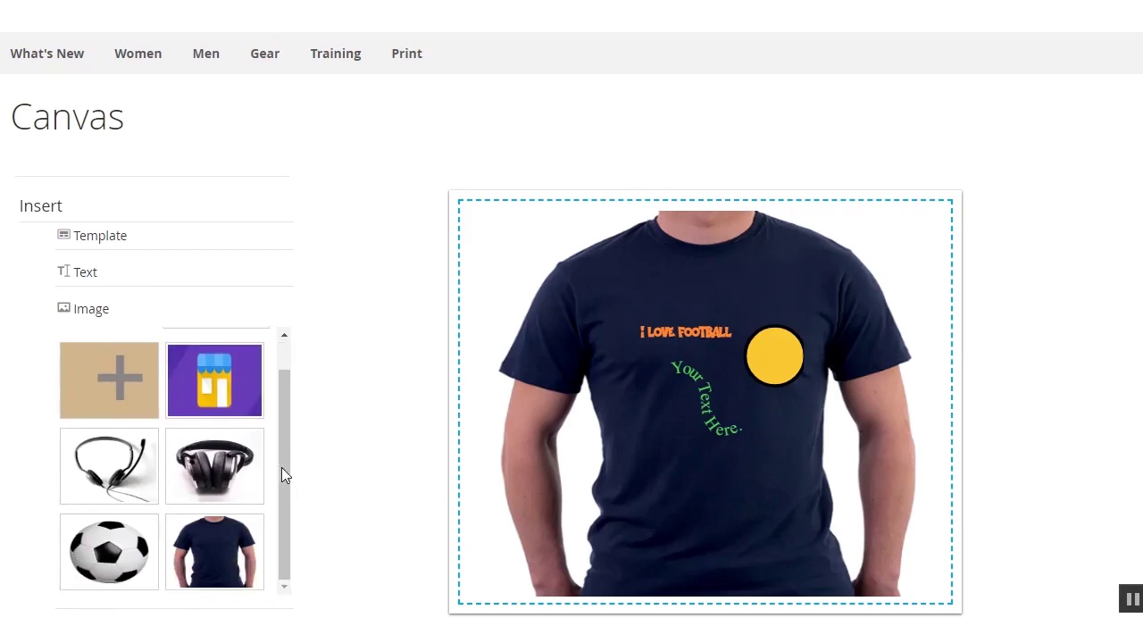
{"action": "left_click_drag", "start_coordinate": [287, 496], "coordinate": [300, 418]}
{"action": "scroll", "coordinate": [286, 446], "scroll_direction": "down", "scroll_amount": 1}
{"action": "mouse_move", "coordinate": [224, 499]}
{"action": "left_click_drag", "start_coordinate": [278, 410], "coordinate": [275, 342]}
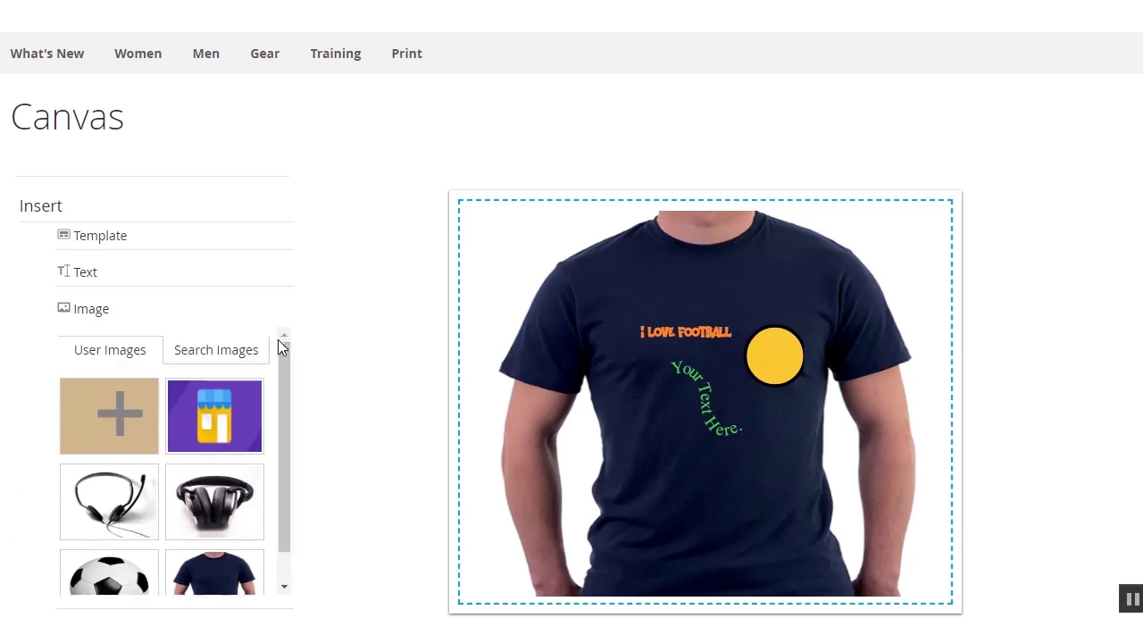
{"action": "left_click", "coordinate": [212, 365]}
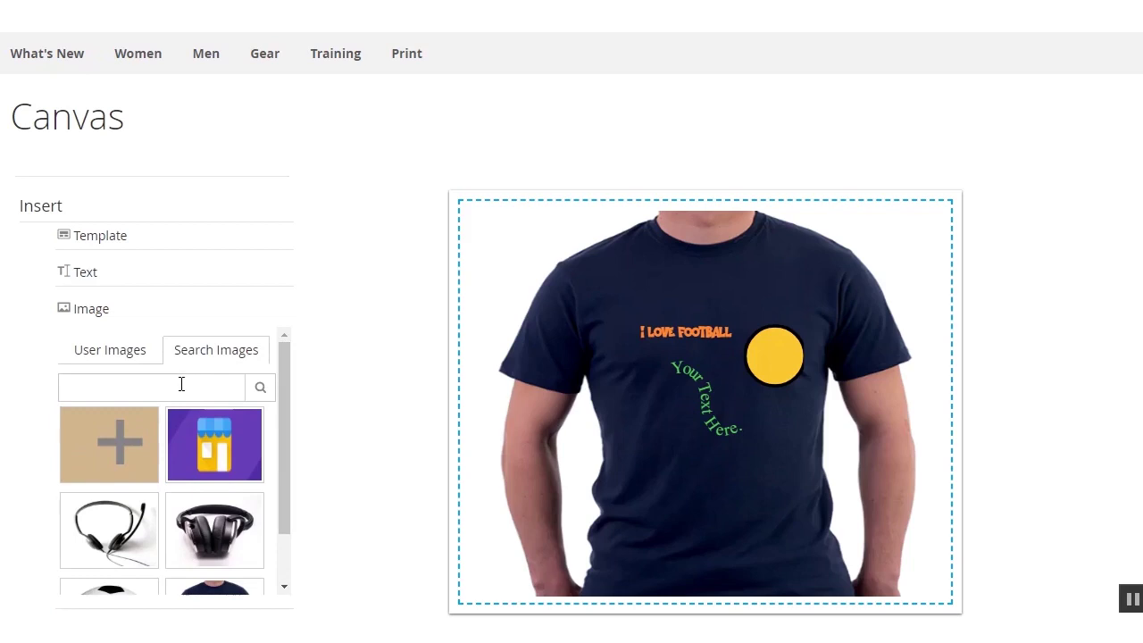
{"action": "left_click", "coordinate": [107, 354]}
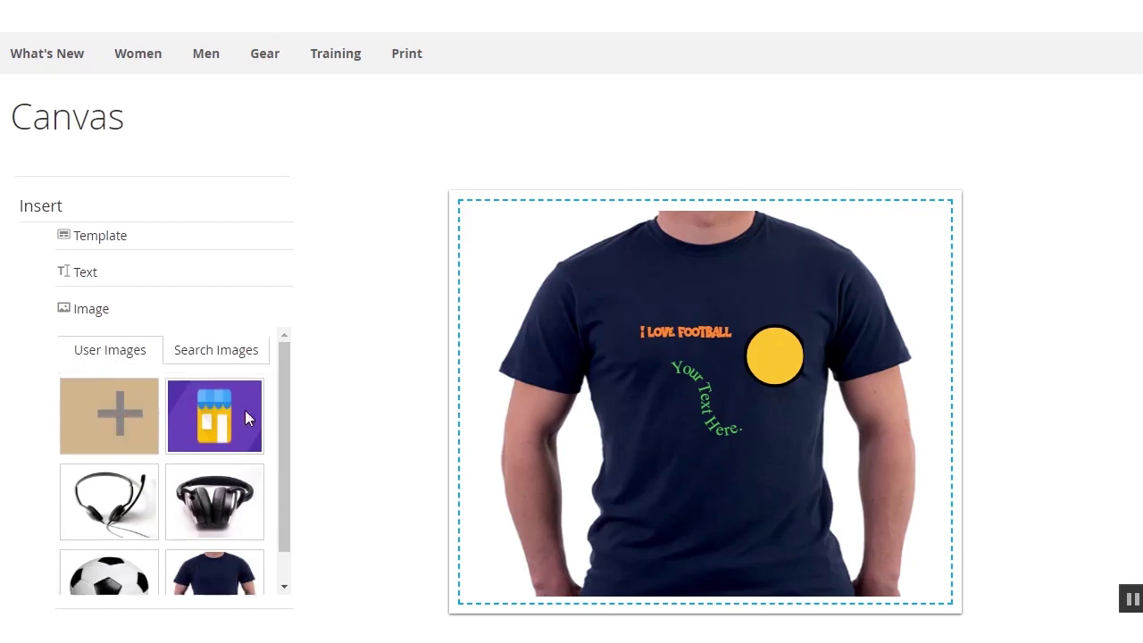
{"action": "left_click_drag", "start_coordinate": [287, 378], "coordinate": [292, 400]}
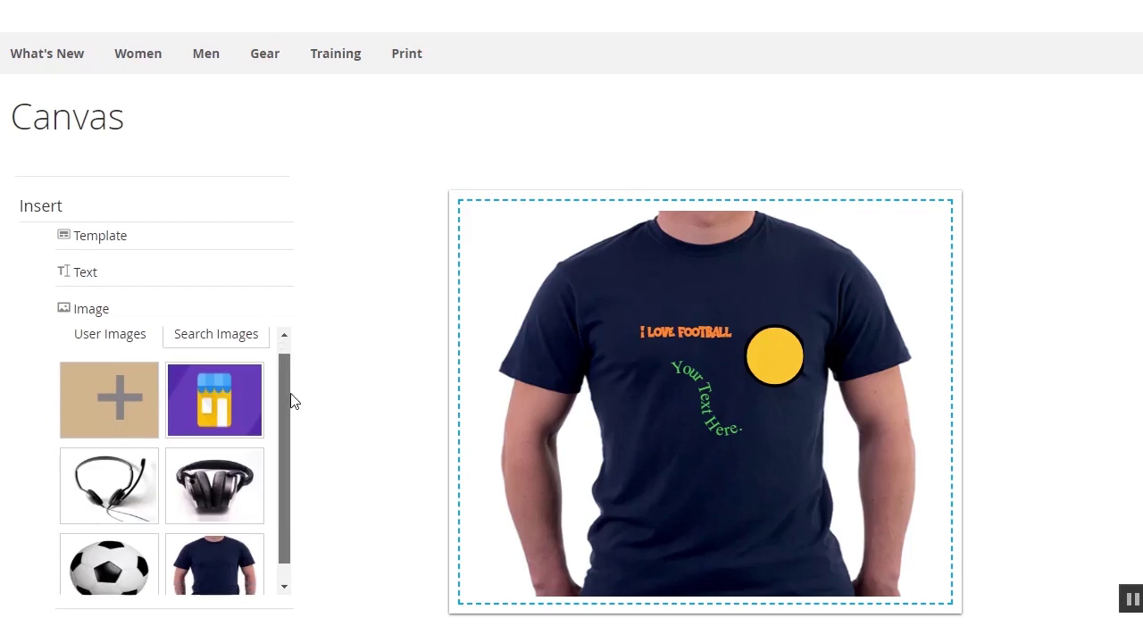
{"action": "left_click", "coordinate": [94, 314]}
Step: Check the insertable shapes and zoom the shirt design out slightly
{"action": "left_click", "coordinate": [100, 353]}
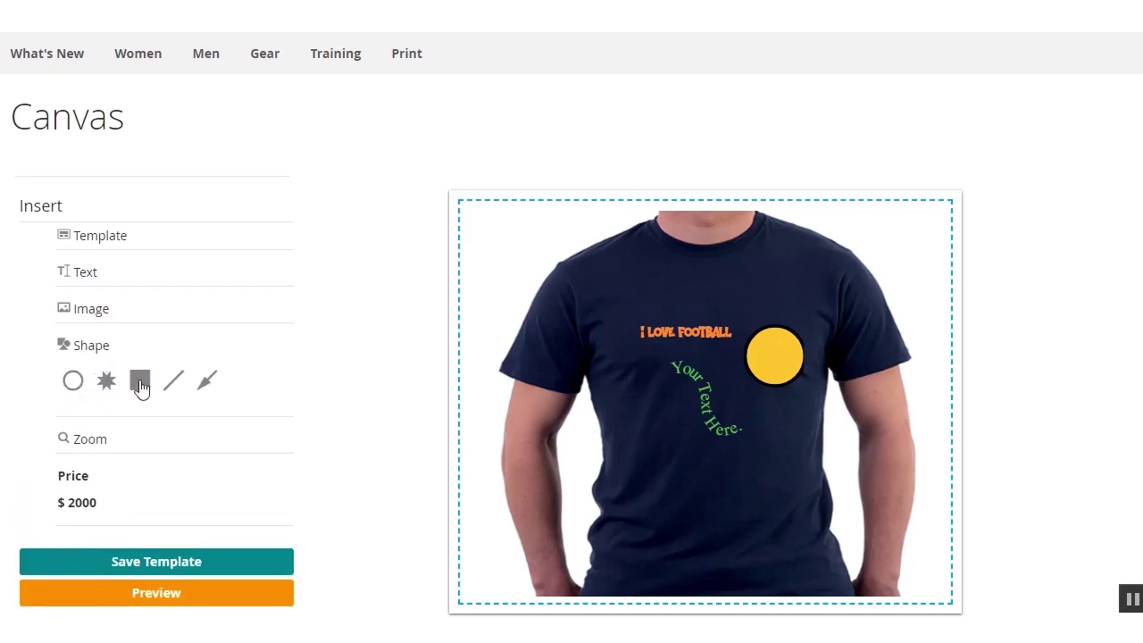
{"action": "left_click", "coordinate": [79, 447]}
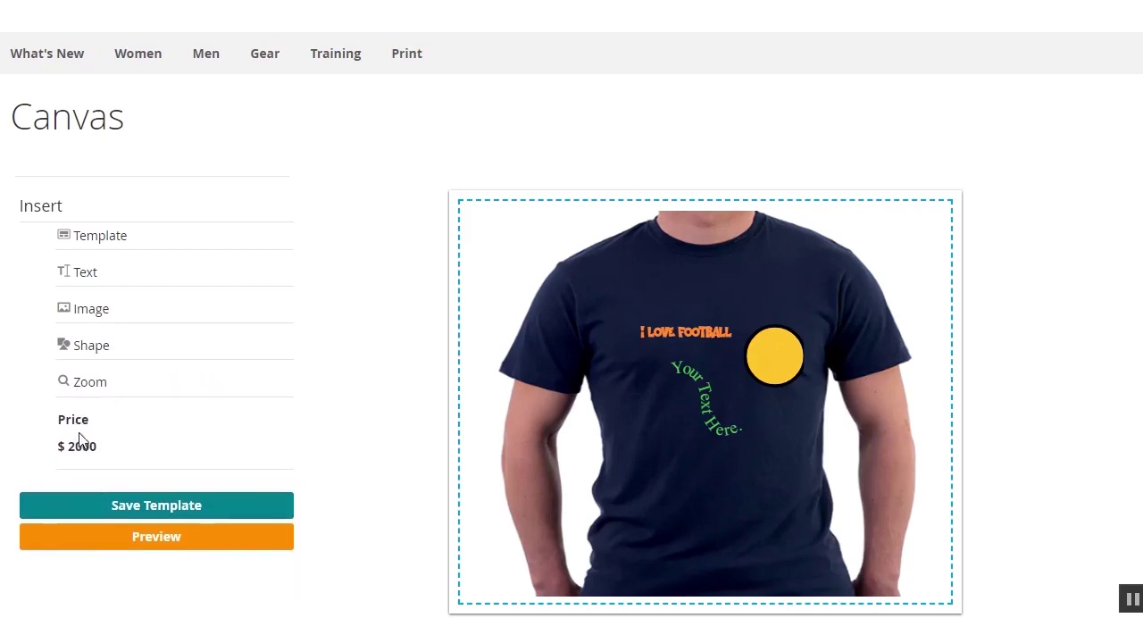
{"action": "mouse_move", "coordinate": [97, 408]}
{"action": "left_mouse_down"}
{"action": "mouse_move", "coordinate": [133, 416]}
{"action": "mouse_move", "coordinate": [82, 416]}
{"action": "left_mouse_up"}
{"action": "scroll", "coordinate": [133, 508], "scroll_direction": "down", "scroll_amount": 3}
{"action": "left_click", "coordinate": [342, 371]}
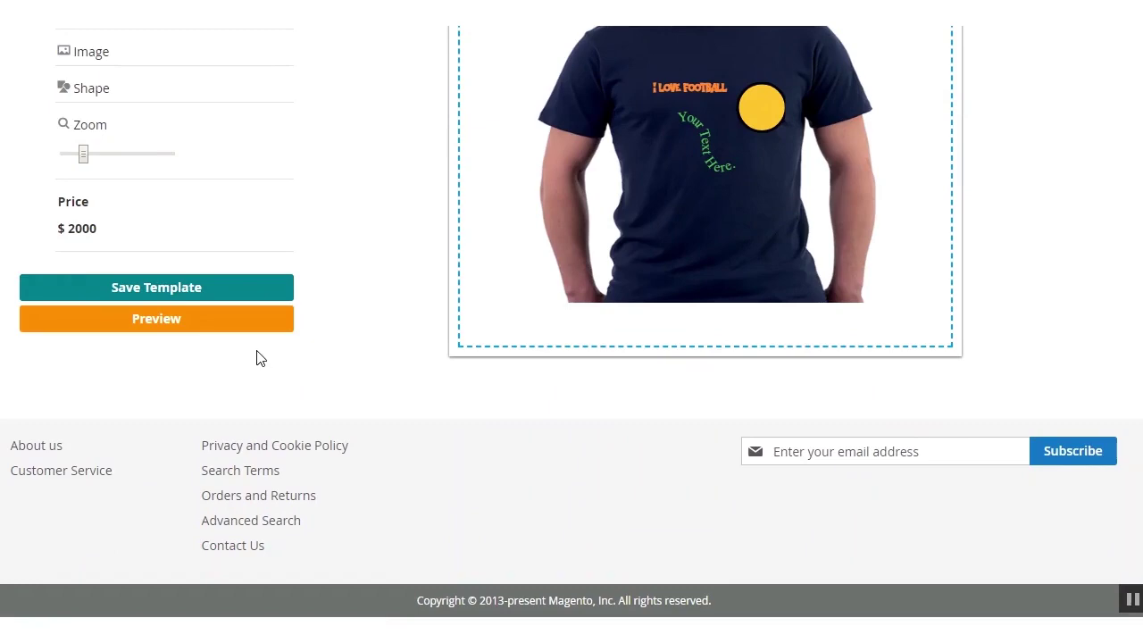
Step: Try to preview the customized shirt before saving it
{"action": "scroll", "coordinate": [252, 355], "scroll_direction": "up", "scroll_amount": 2}
{"action": "left_click", "coordinate": [189, 508]}
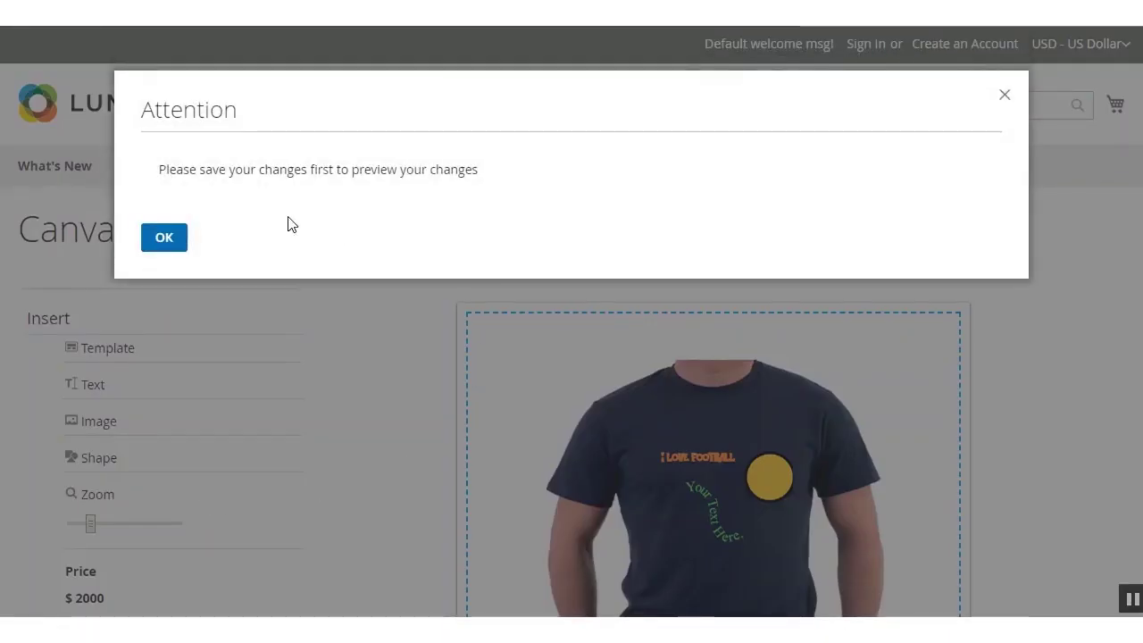
{"action": "left_click", "coordinate": [176, 246]}
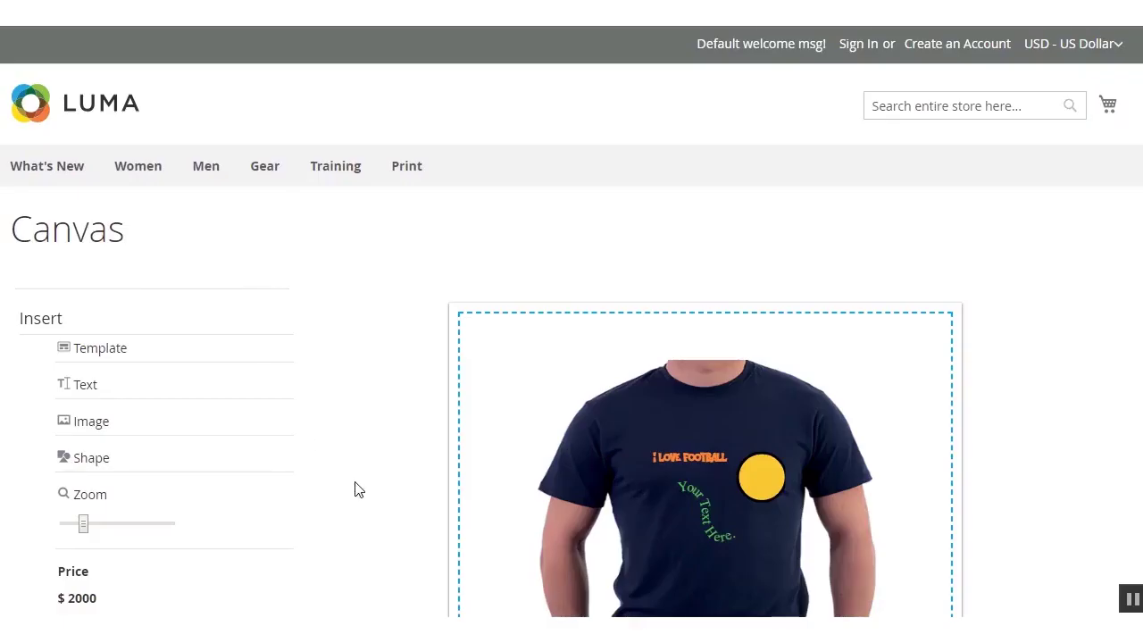
Step: Save the customized shirt template and acknowledge the message
{"action": "scroll", "coordinate": [354, 489], "scroll_direction": "down", "scroll_amount": 3}
{"action": "left_click", "coordinate": [174, 429]}
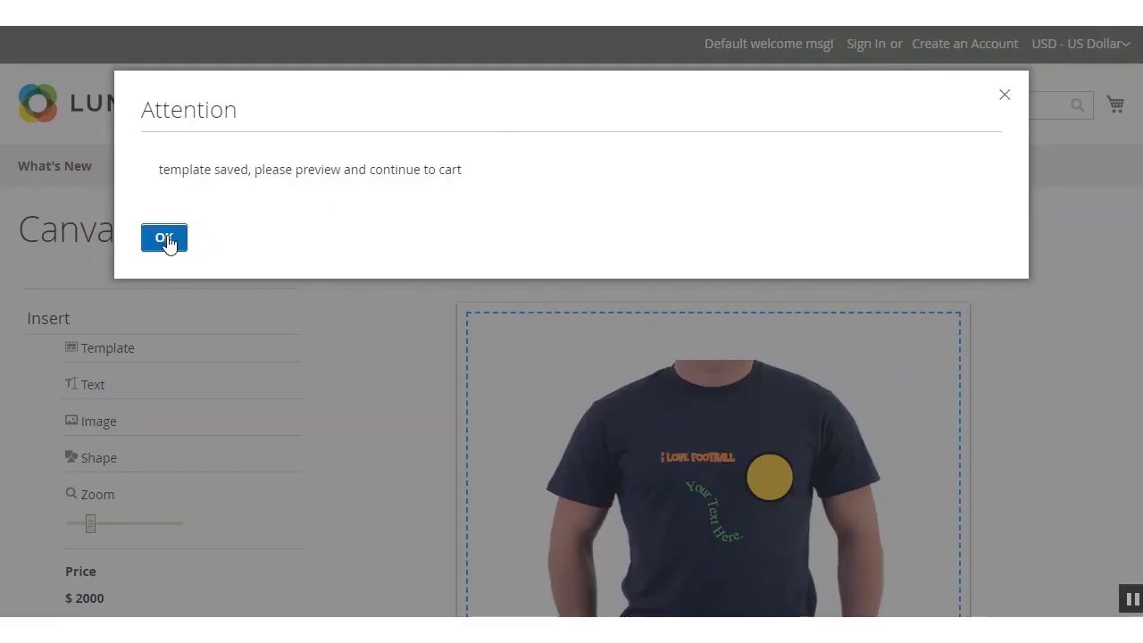
{"action": "left_click", "coordinate": [164, 238]}
Step: In the saved template's preview, accept responsibility for the checked details and customizations and review the checklist before finalizing
{"action": "scroll", "coordinate": [688, 395], "scroll_direction": "down", "scroll_amount": 5}
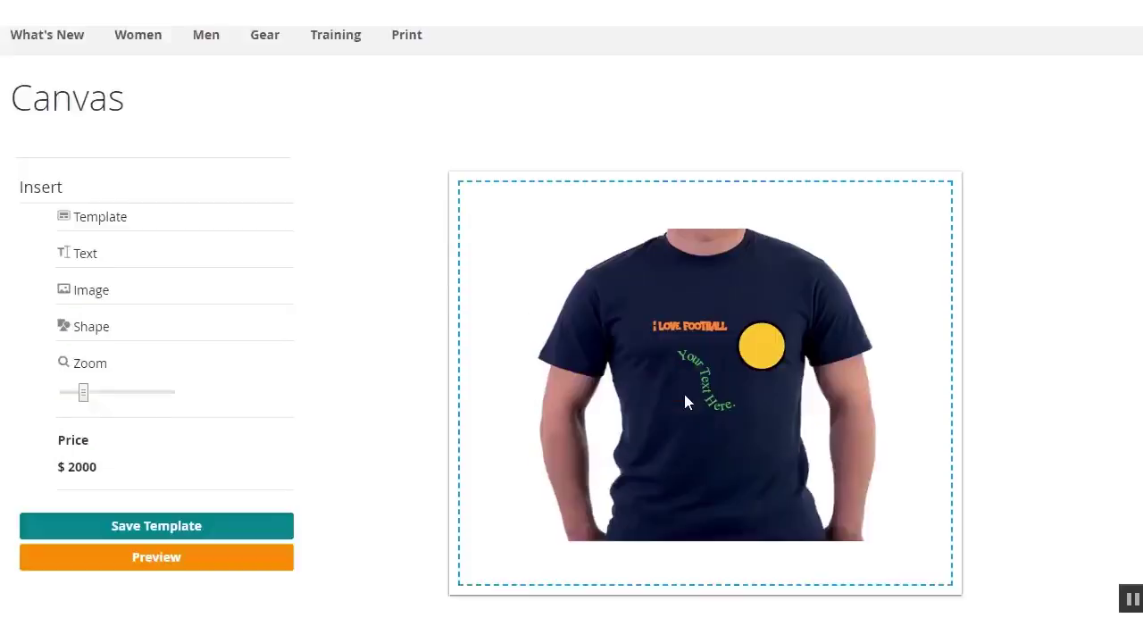
{"action": "left_click", "coordinate": [143, 335]}
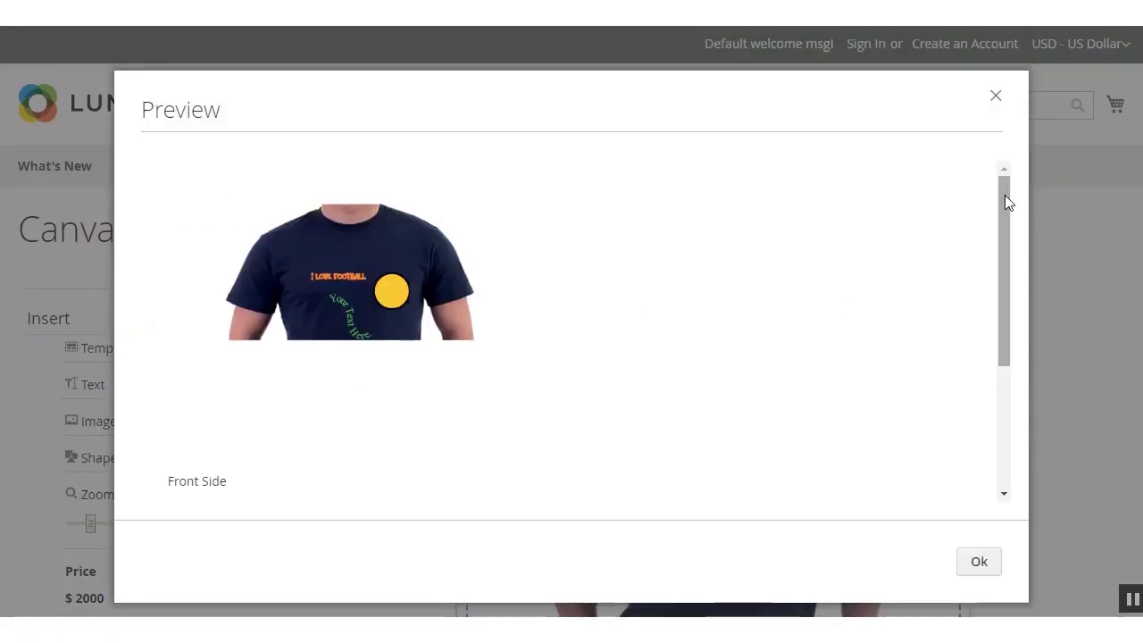
{"action": "left_click_drag", "start_coordinate": [1005, 195], "coordinate": [1005, 335]}
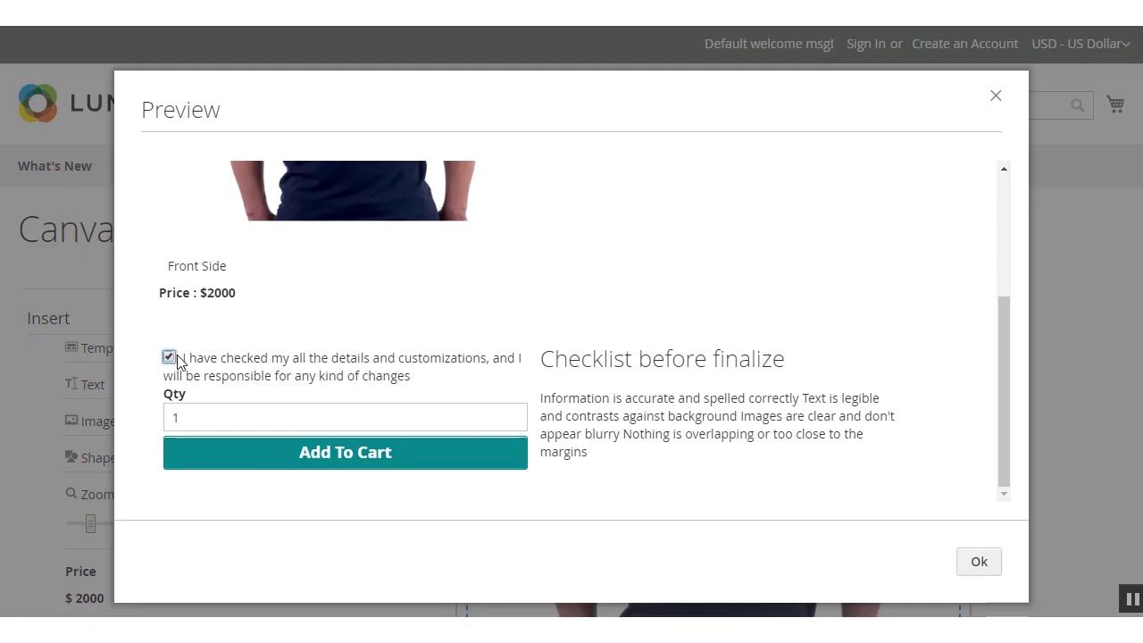
{"action": "left_click_drag", "start_coordinate": [542, 359], "coordinate": [786, 359]}
{"action": "left_click_drag", "start_coordinate": [657, 397], "coordinate": [664, 433]}
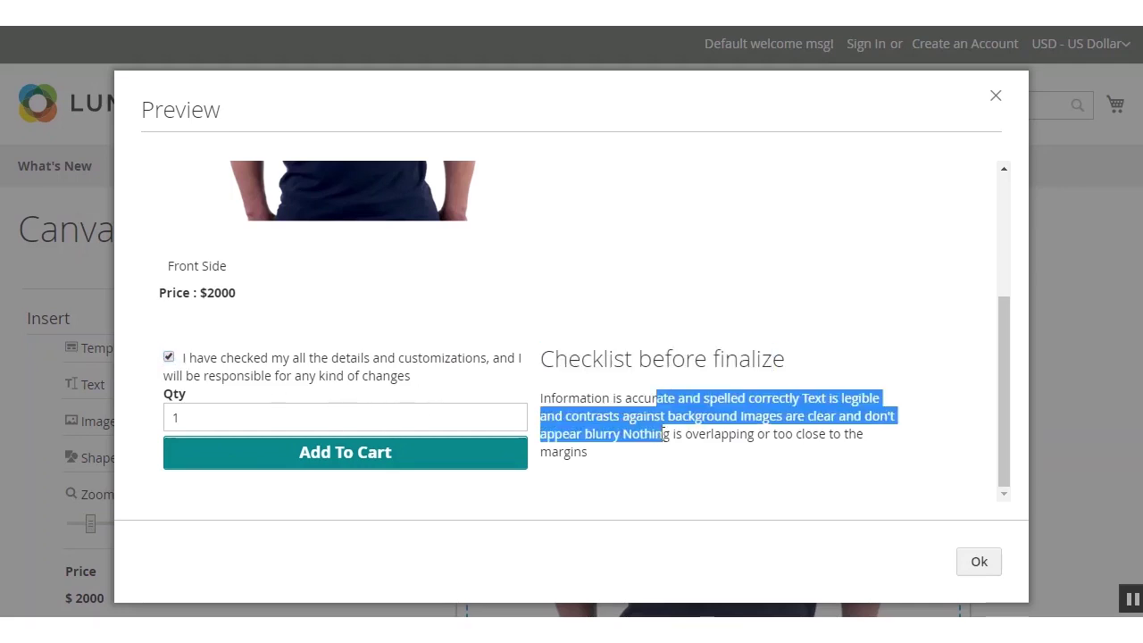
Step: Set the quantity to 1 in the preview and try to add the customized shirt to the cart
{"action": "double_click", "coordinate": [209, 413]}
{"action": "key", "text": "BackSpace"}
{"action": "type", "text": "1"}
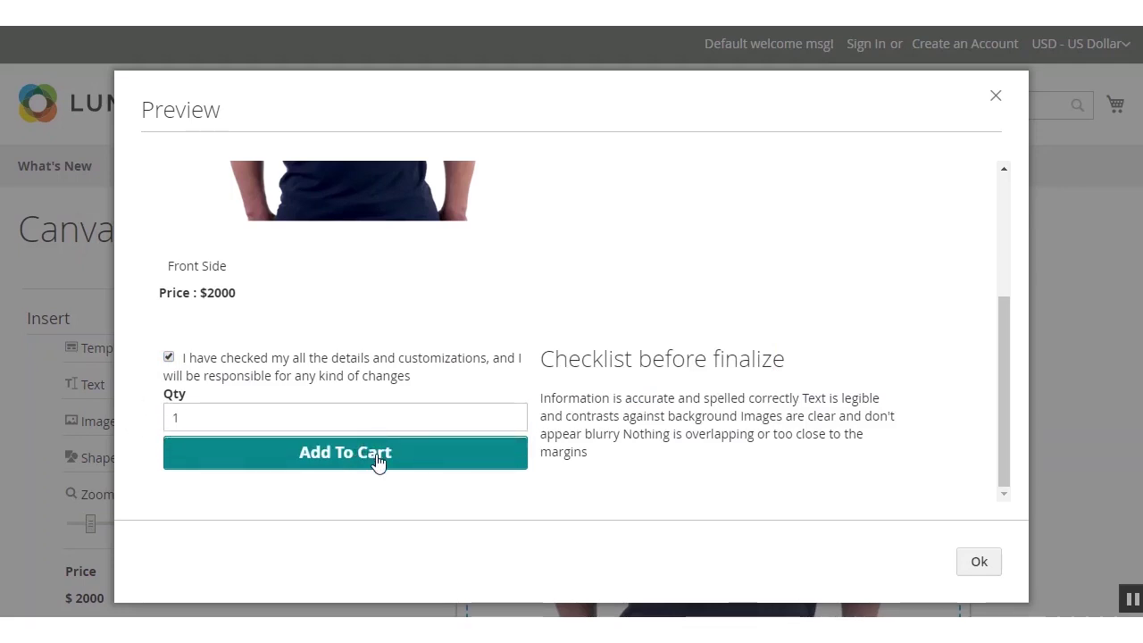
{"action": "left_click", "coordinate": [380, 460]}
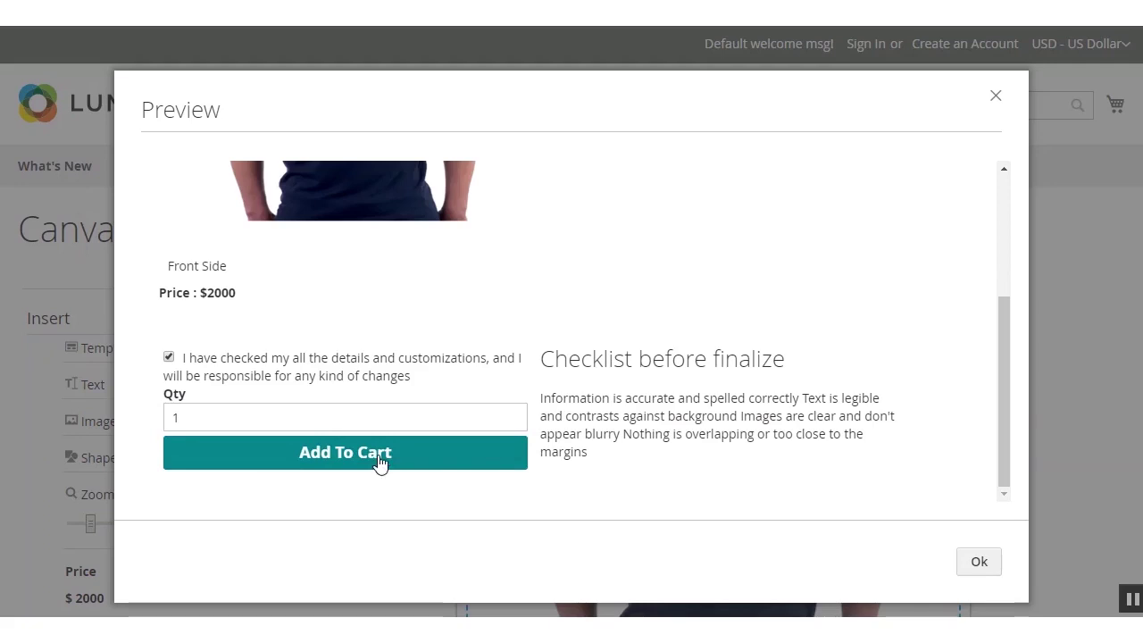
Step: Review the customized shirt's front side in the preview and close the preview
{"action": "left_click_drag", "start_coordinate": [1008, 336], "coordinate": [1003, 198]}
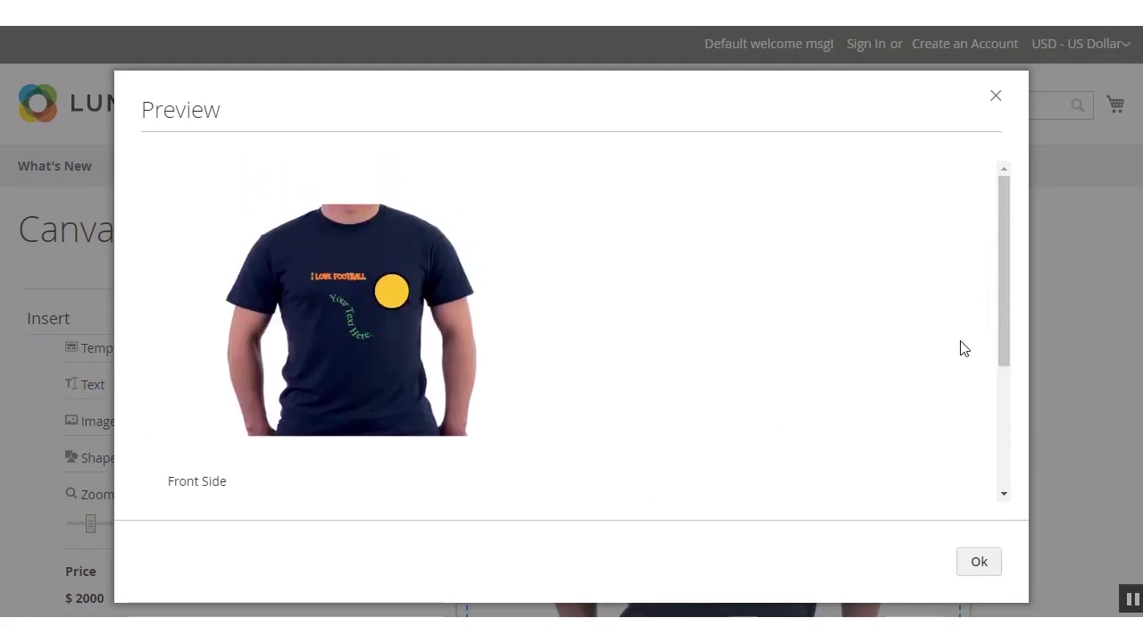
{"action": "scroll", "coordinate": [1023, 346], "scroll_direction": "down", "scroll_amount": 5}
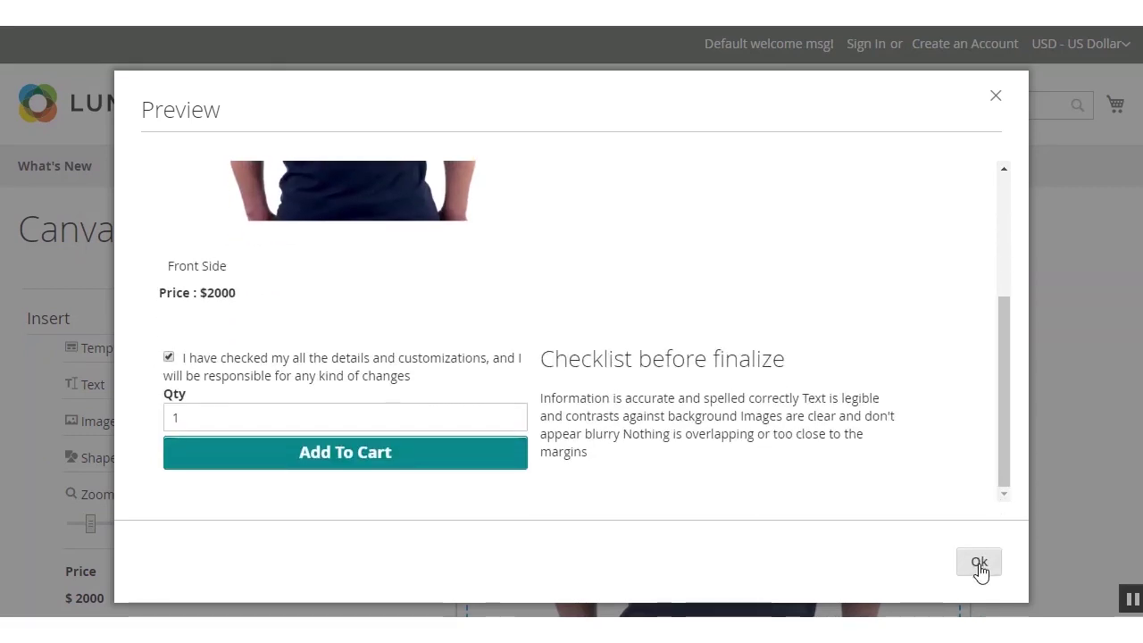
{"action": "left_click", "coordinate": [979, 563]}
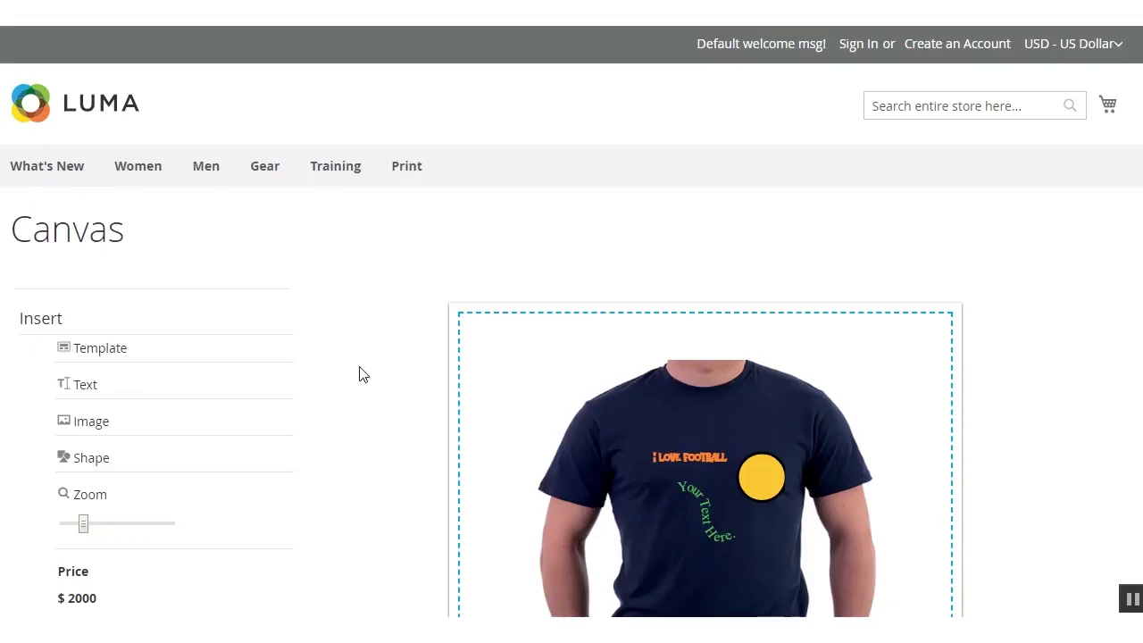
Step: Reopen the preview of the customized shirt and accept responsibility for the checked details and customizations
{"action": "scroll", "coordinate": [362, 375], "scroll_direction": "down", "scroll_amount": 4}
{"action": "scroll", "coordinate": [247, 451], "scroll_direction": "up", "scroll_amount": 4}
{"action": "scroll", "coordinate": [362, 439], "scroll_direction": "down", "scroll_amount": 4}
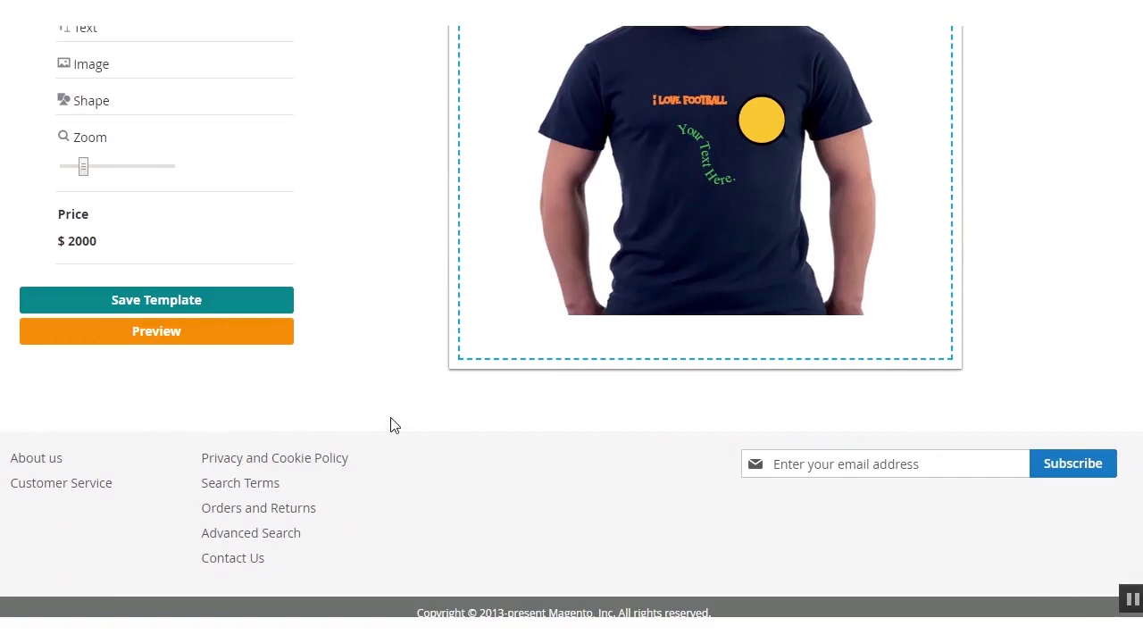
{"action": "scroll", "coordinate": [434, 474], "scroll_direction": "up", "scroll_amount": 1}
{"action": "scroll", "coordinate": [437, 472], "scroll_direction": "up", "scroll_amount": 1}
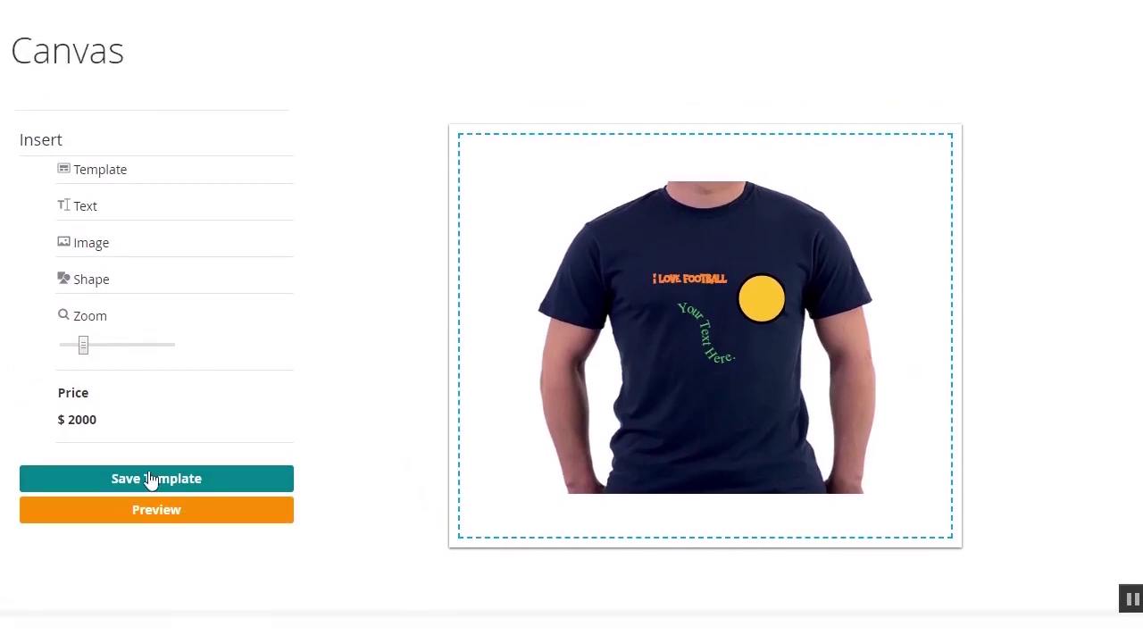
{"action": "left_click", "coordinate": [155, 518]}
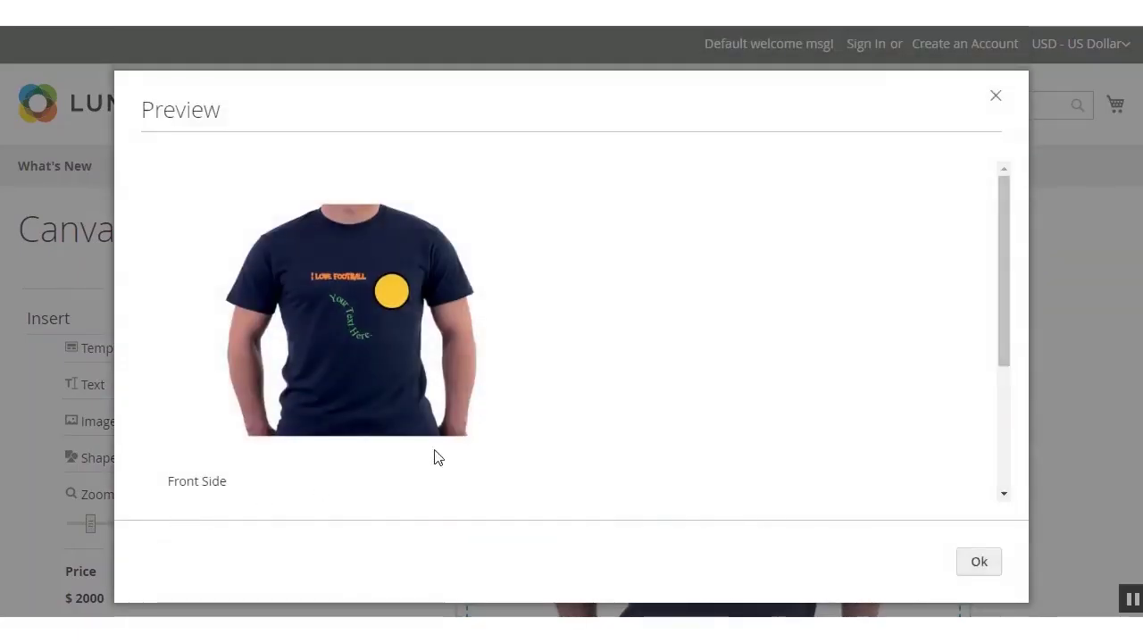
{"action": "left_click_drag", "start_coordinate": [1001, 211], "coordinate": [998, 375]}
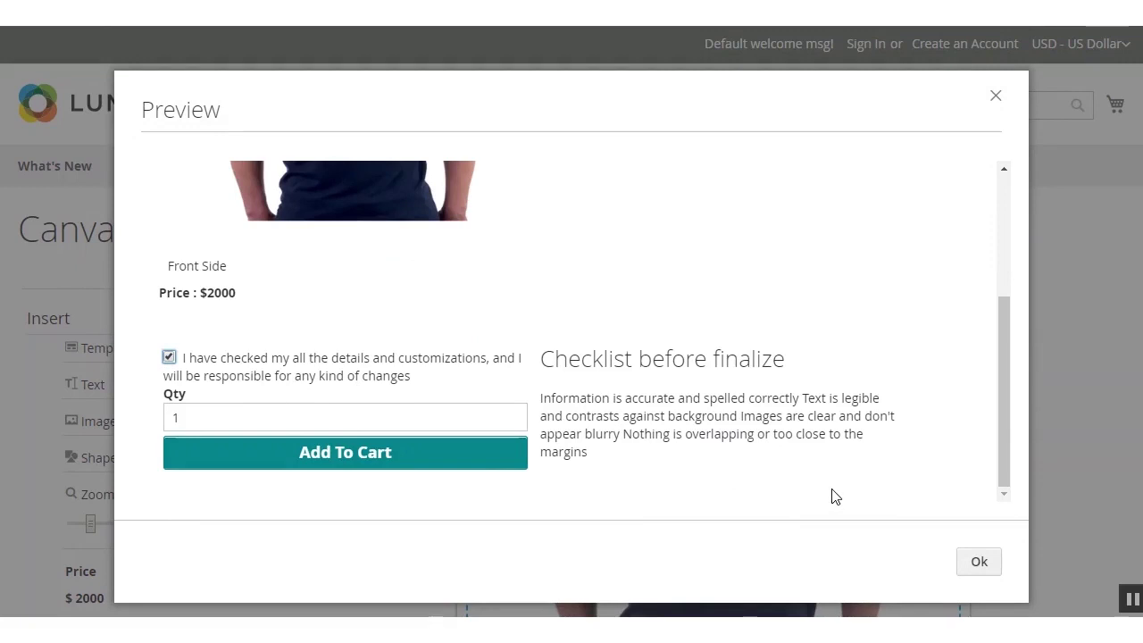
Step: Check the pre-finalization checklist and add one customized shirt to the cart
{"action": "left_click_drag", "start_coordinate": [544, 359], "coordinate": [806, 363]}
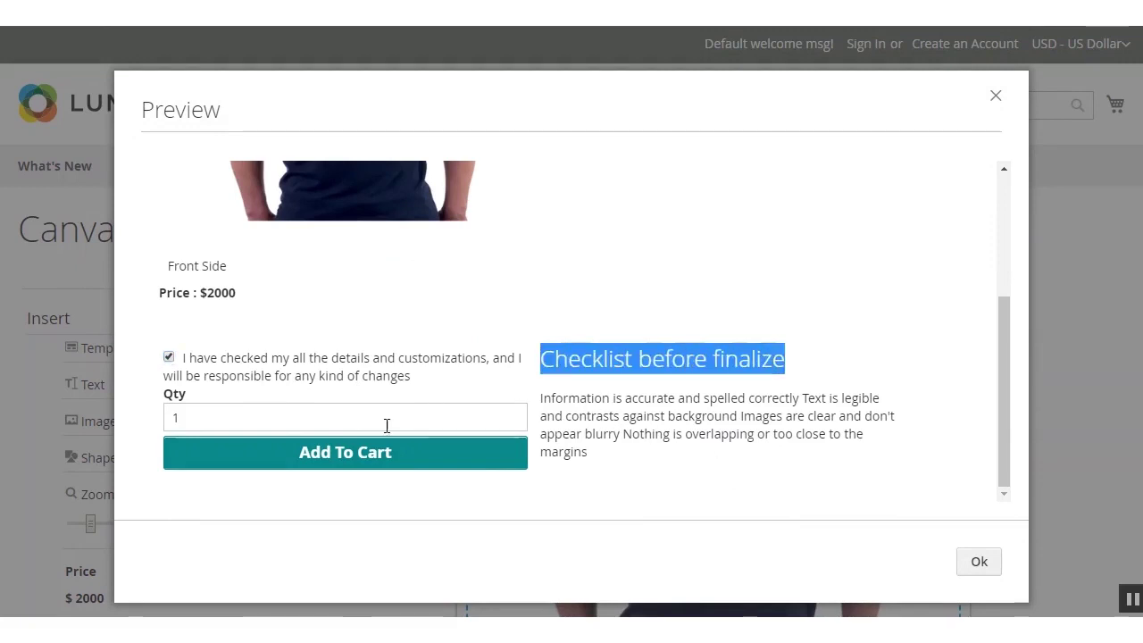
{"action": "left_click", "coordinate": [344, 456]}
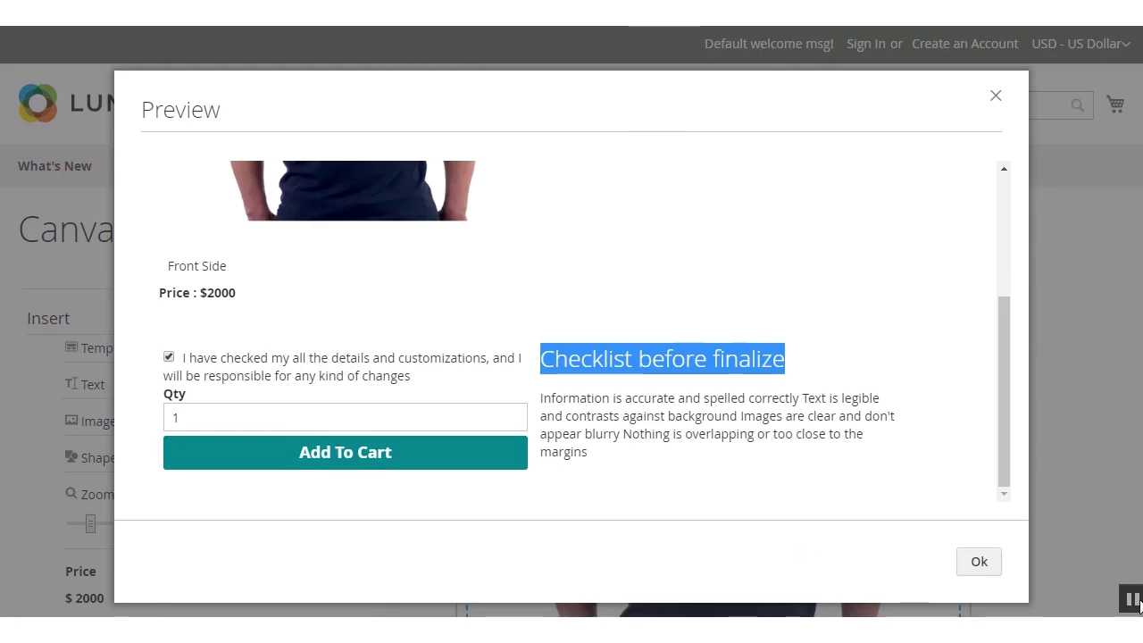
{"action": "left_click", "coordinate": [355, 468]}
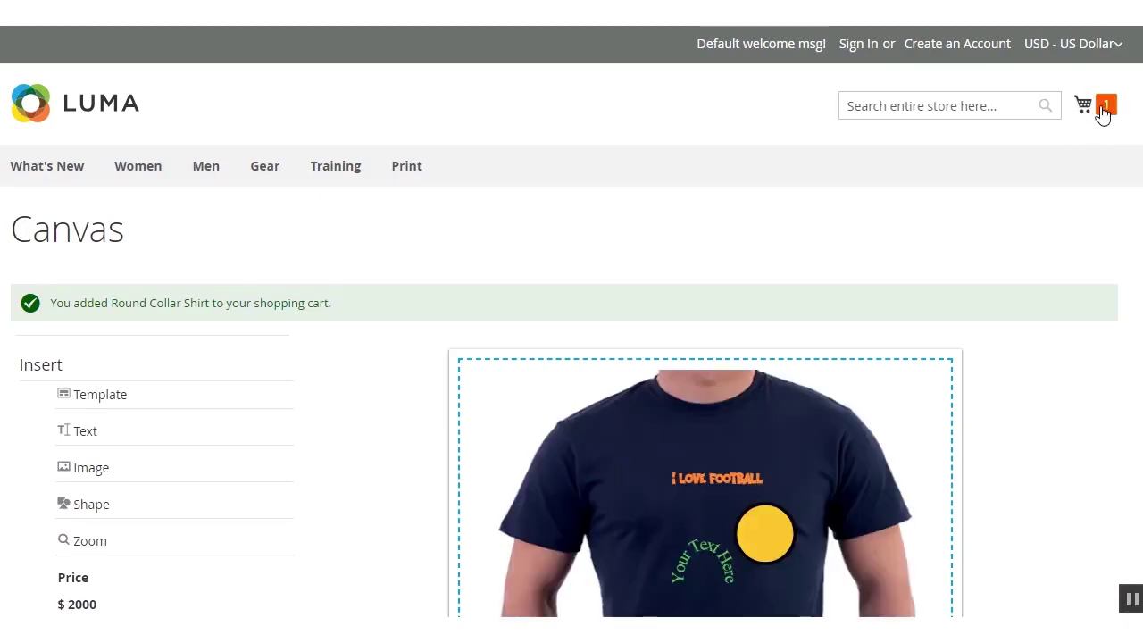
Step: Check the Round Collar Shirt in the mini cart and open the full shopping cart, agreeing to leave the canvas page
{"action": "left_click", "coordinate": [1107, 109]}
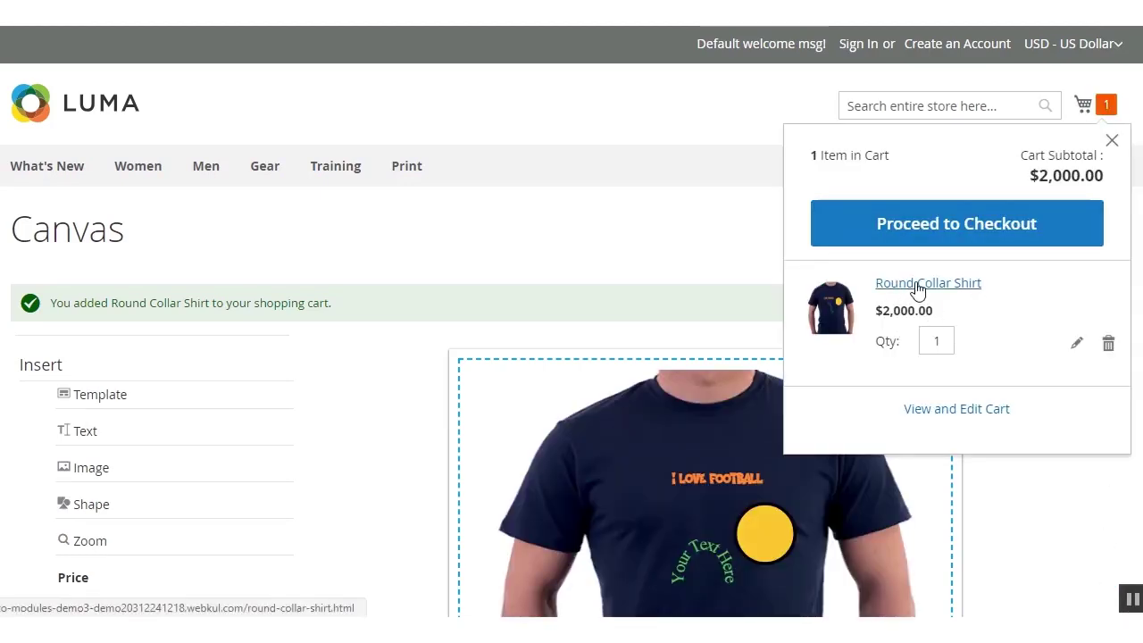
{"action": "scroll", "coordinate": [952, 295], "scroll_direction": "down", "scroll_amount": 2}
{"action": "scroll", "coordinate": [937, 339], "scroll_direction": "up", "scroll_amount": 2}
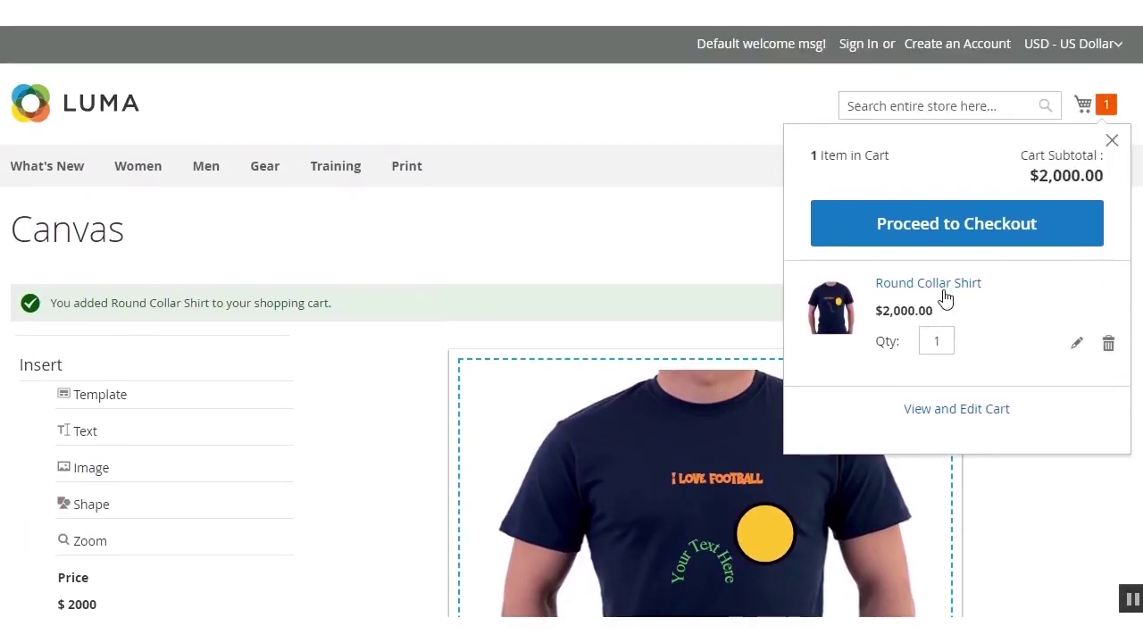
{"action": "left_click", "coordinate": [947, 233]}
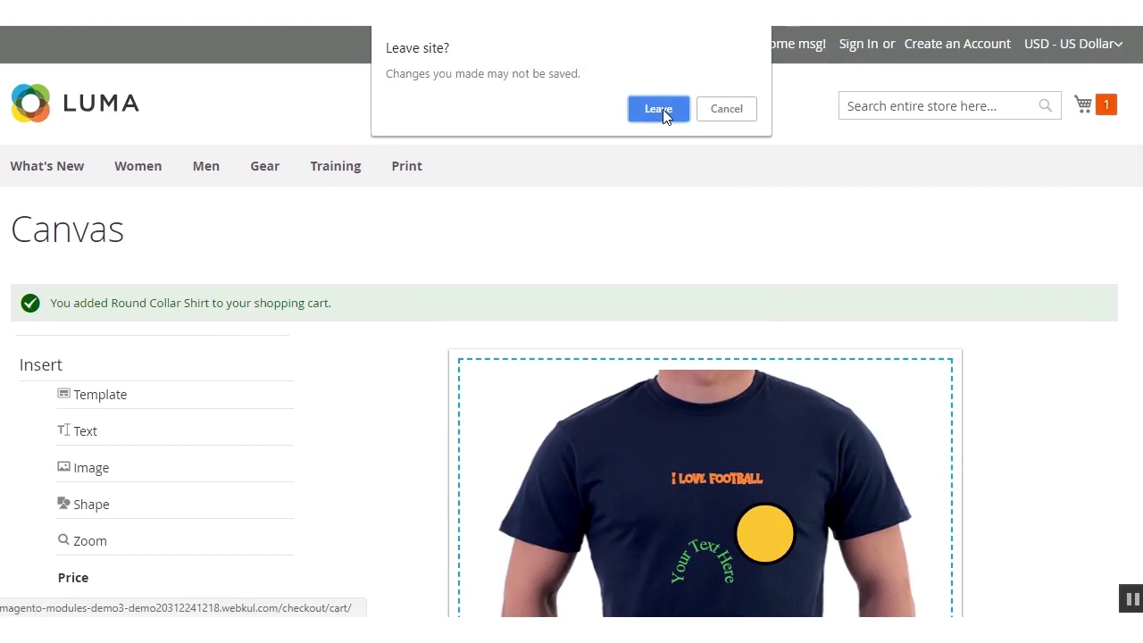
{"action": "left_click", "coordinate": [663, 109]}
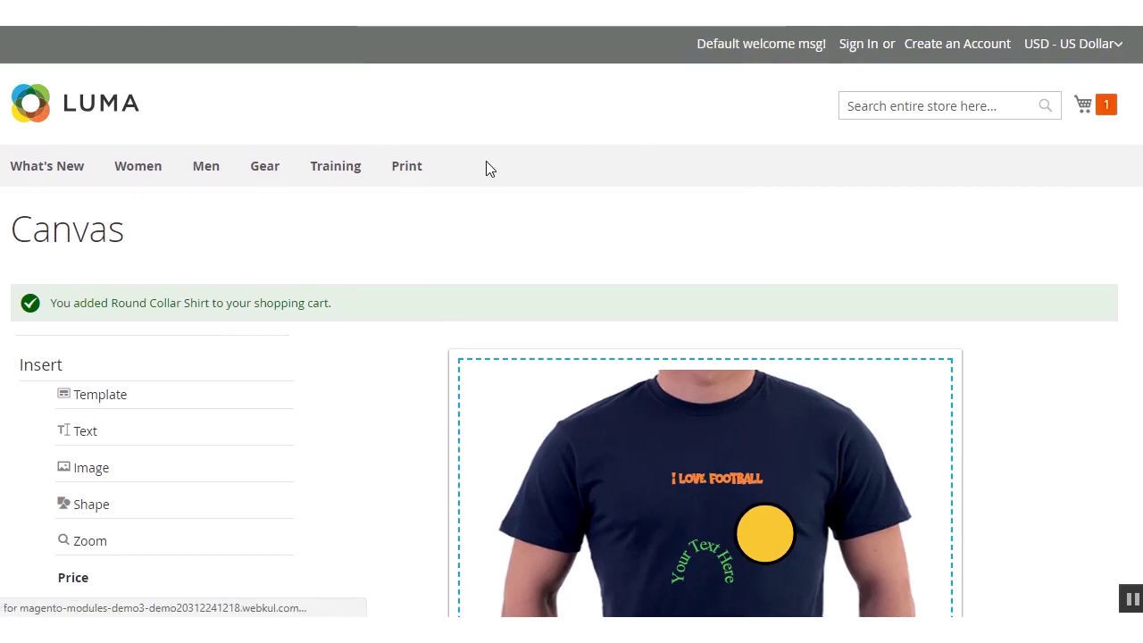